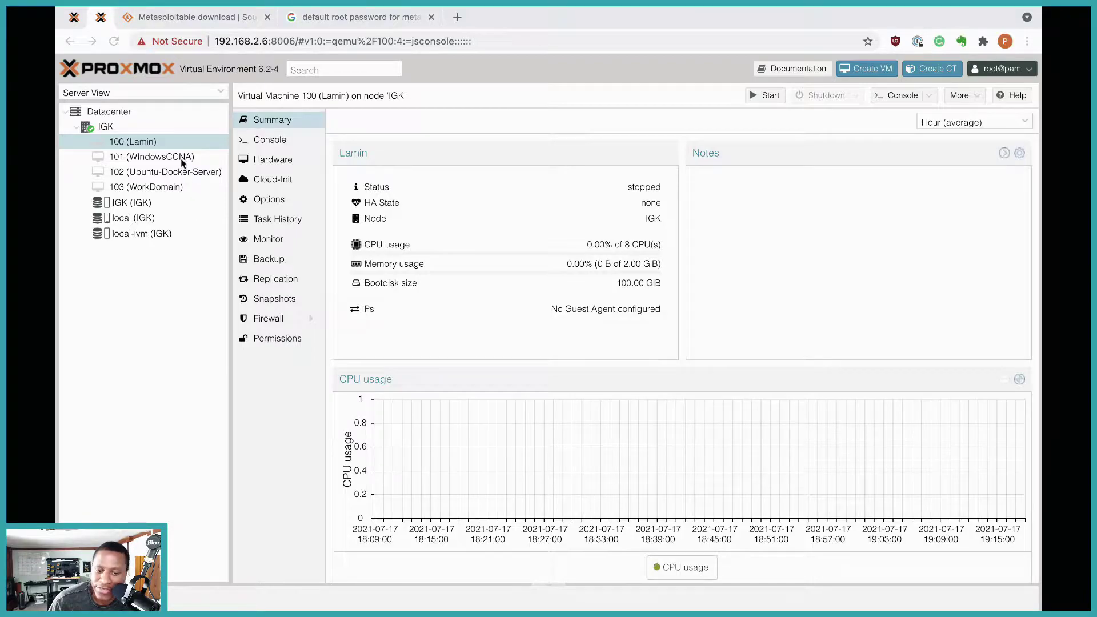
# Start creating a virtual machine on node IGK with VM ID 112 and the name Metasploitable.
pyautogui.click(869, 73)
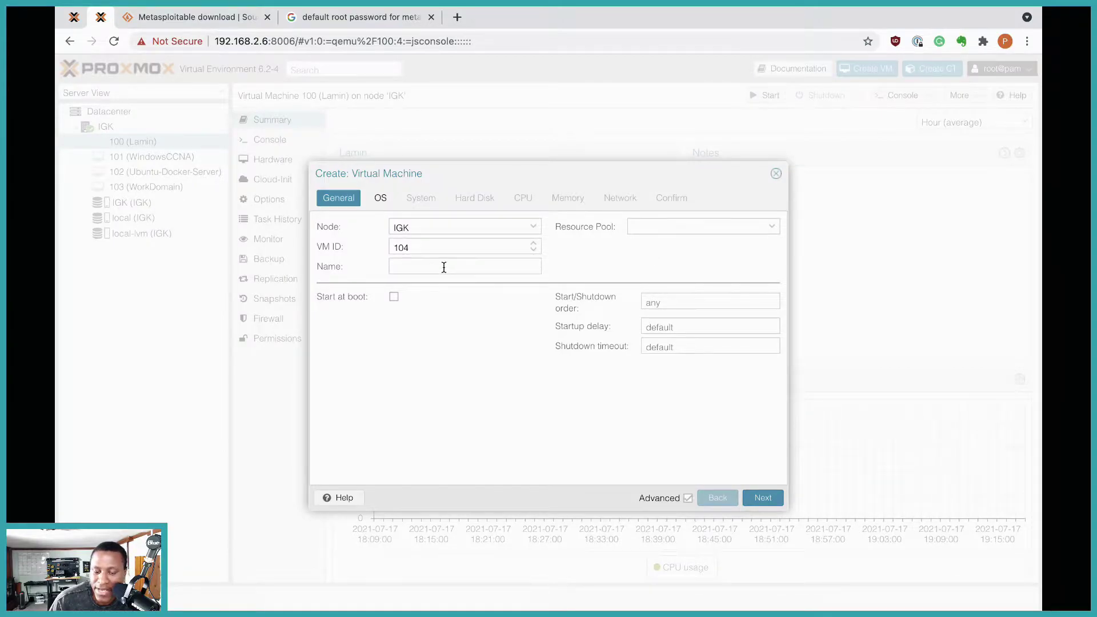
pyautogui.moveTo(428, 250); pyautogui.dragTo(380, 250)
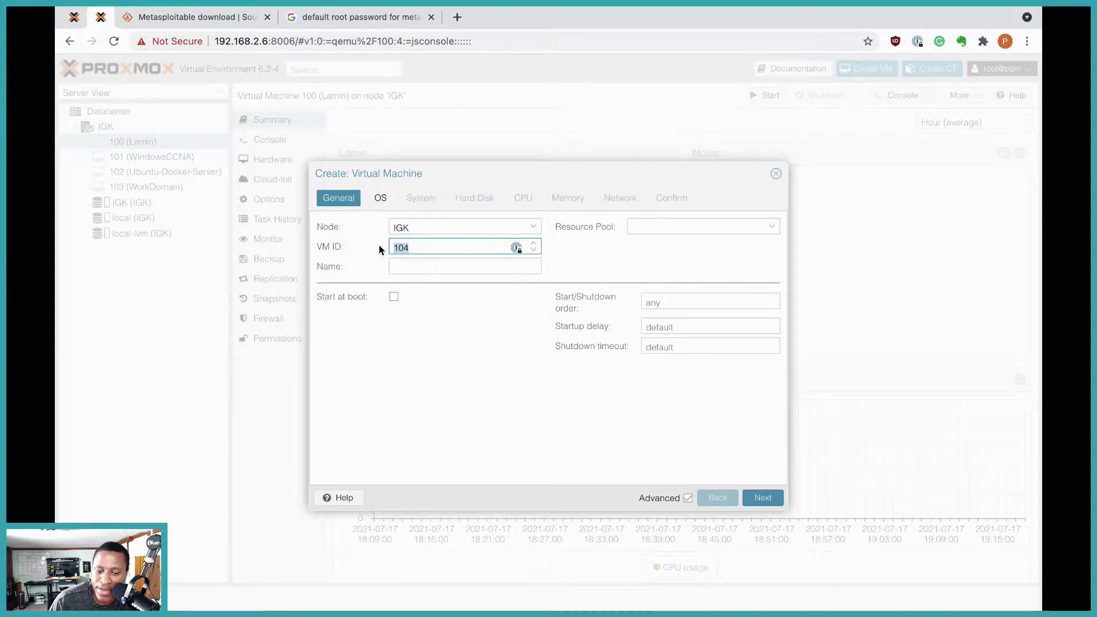
pyautogui.doubleClick(392, 249)
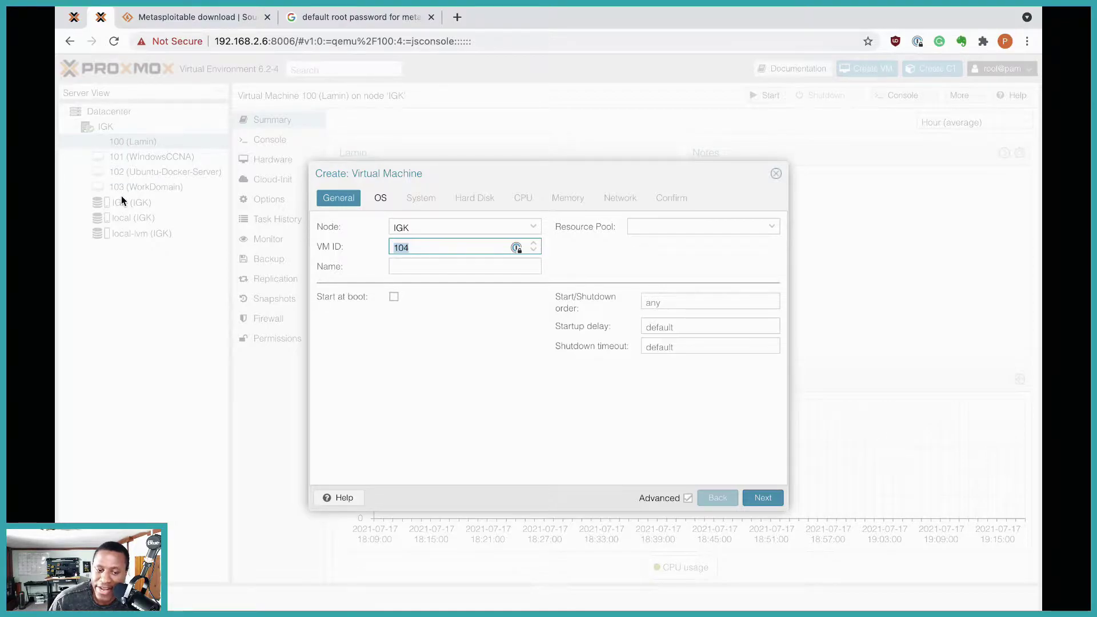
pyautogui.click(431, 249)
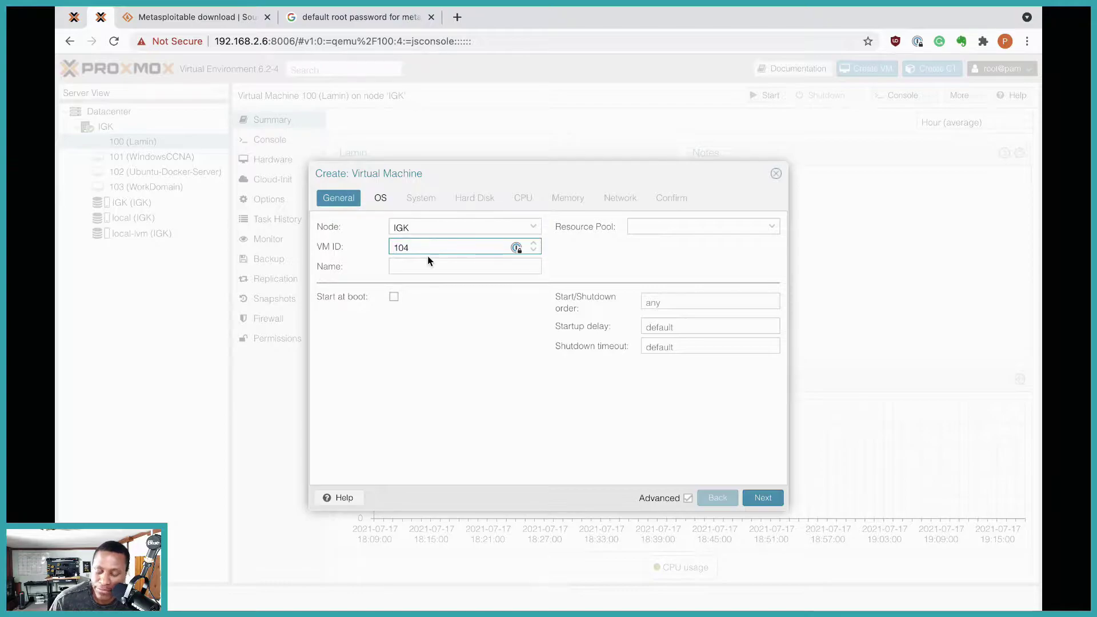
pyautogui.press('BackSpace')
pyautogui.press('BackSpace')
pyautogui.write('12')
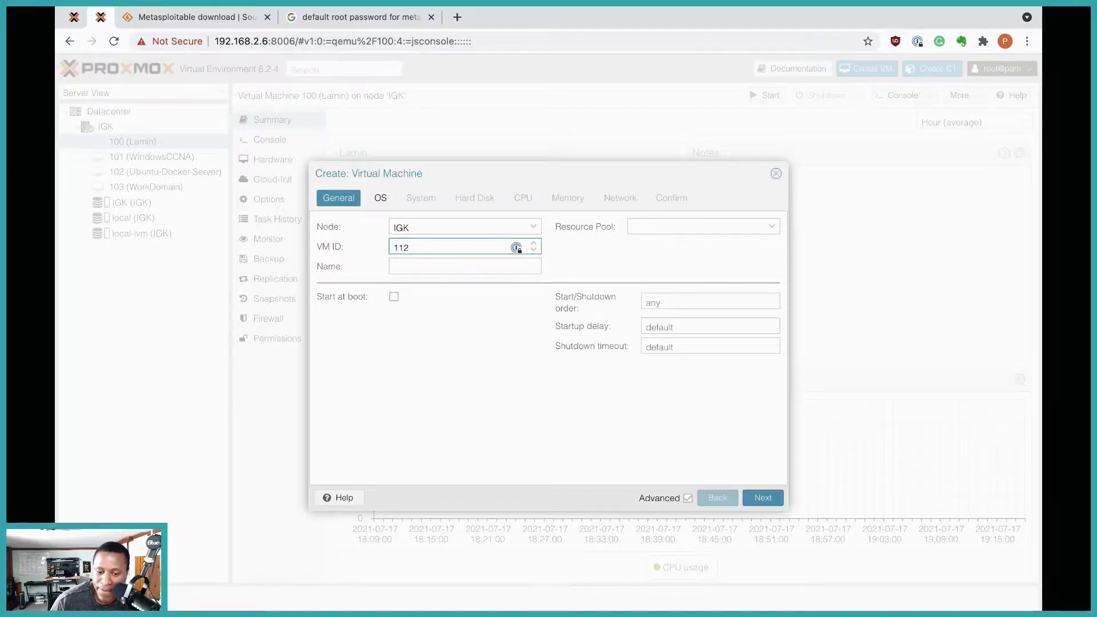
pyautogui.click(464, 269)
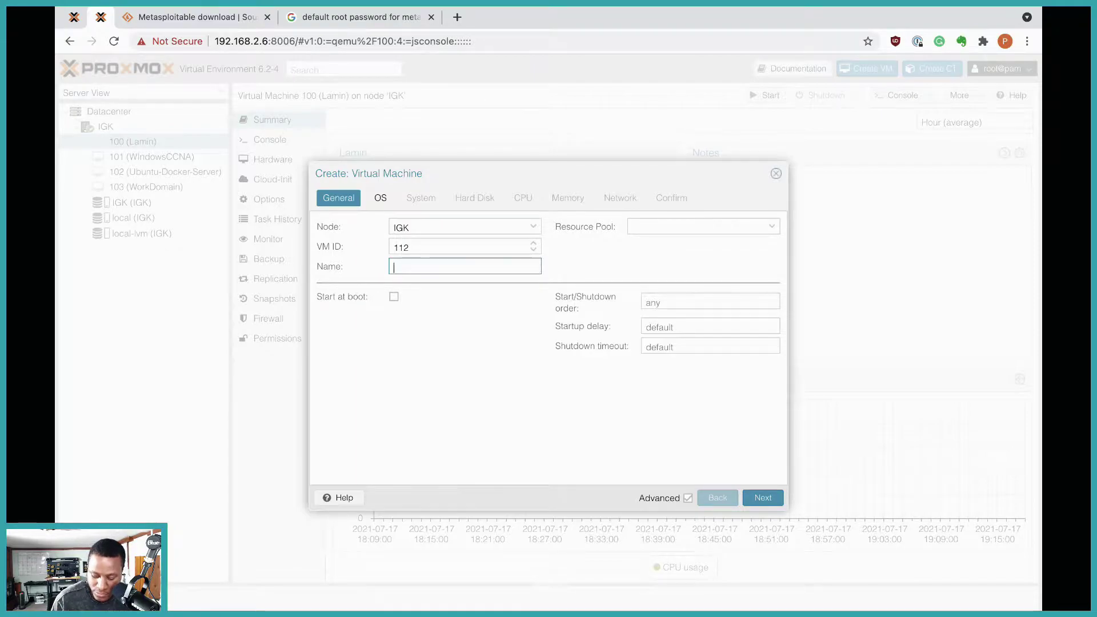
pyautogui.write('Meta')
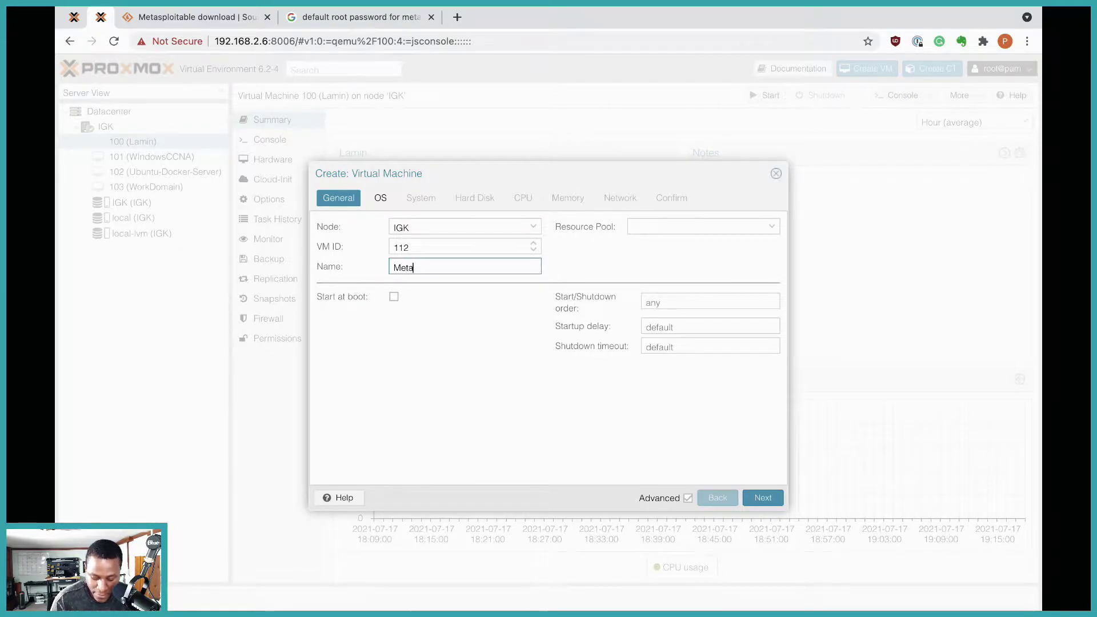
pyautogui.write('sploitable')
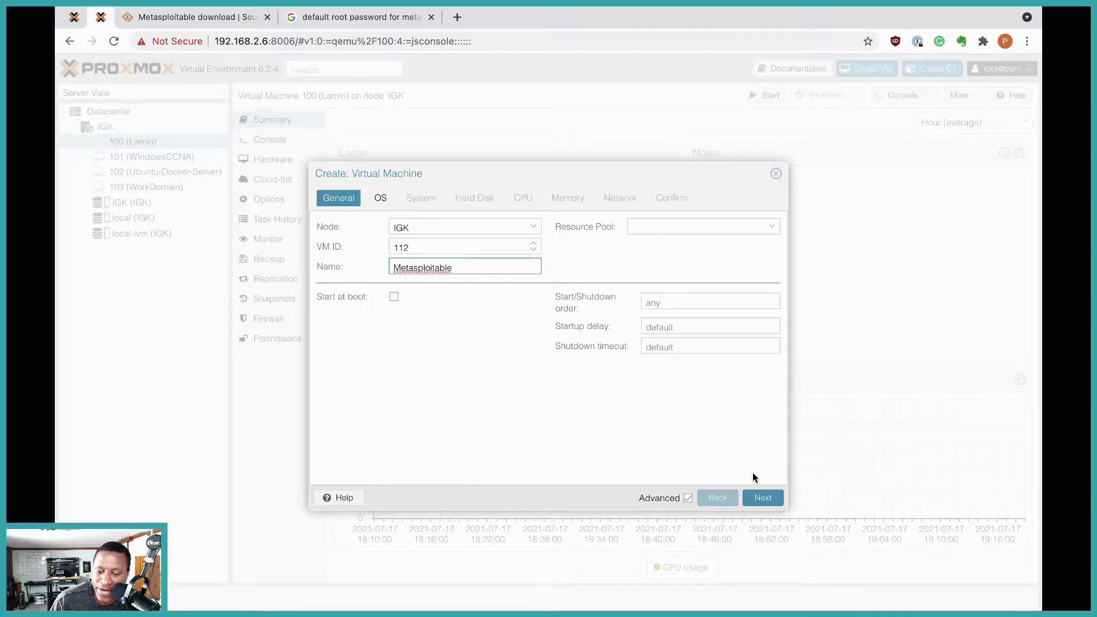
pyautogui.click(762, 502)
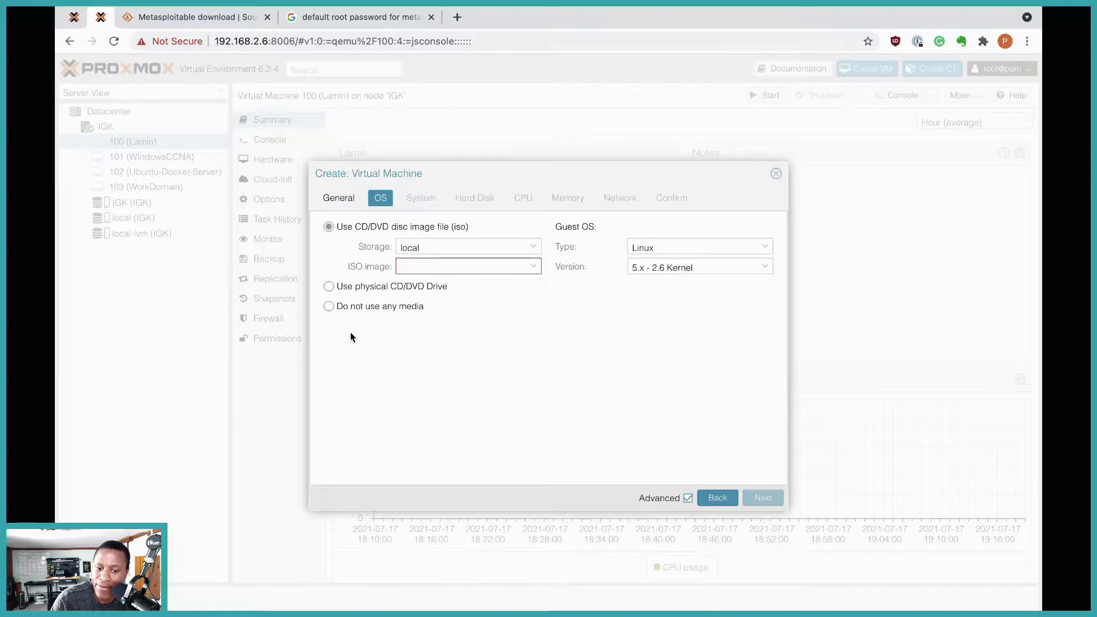
# Choose not to use any installation media for the guest OS and accept the default system settings.
pyautogui.click(329, 307)
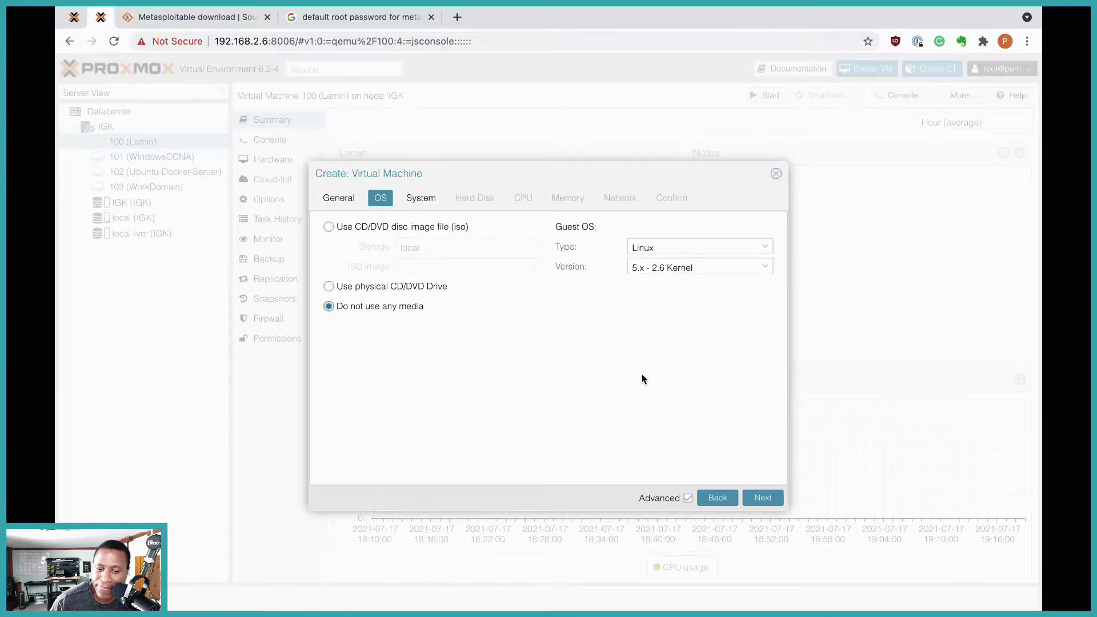
pyautogui.click(765, 498)
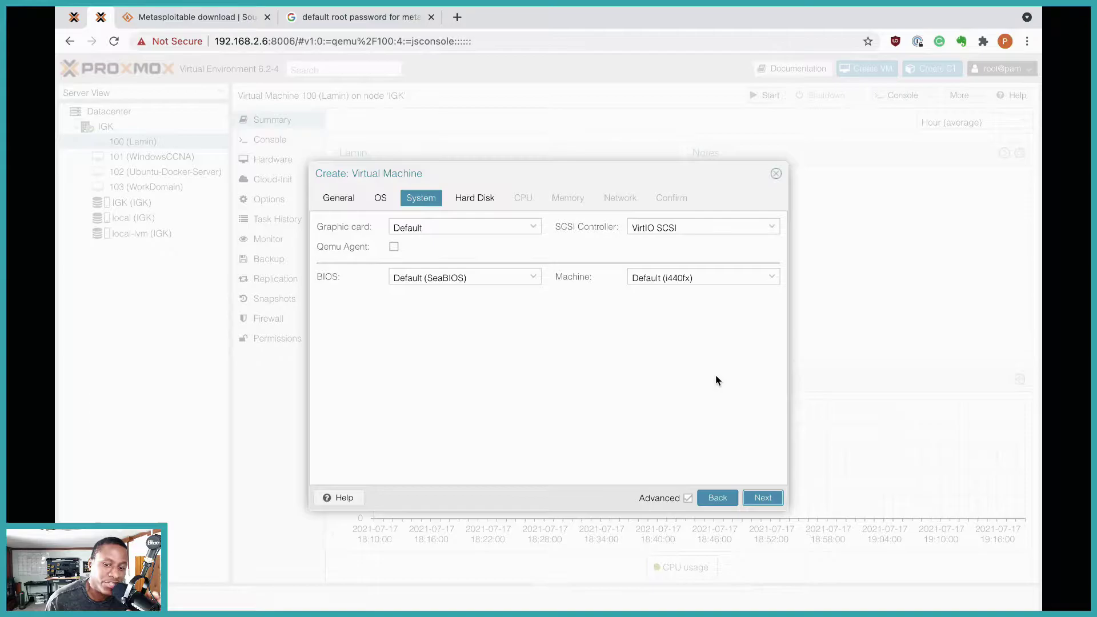
pyautogui.click(763, 500)
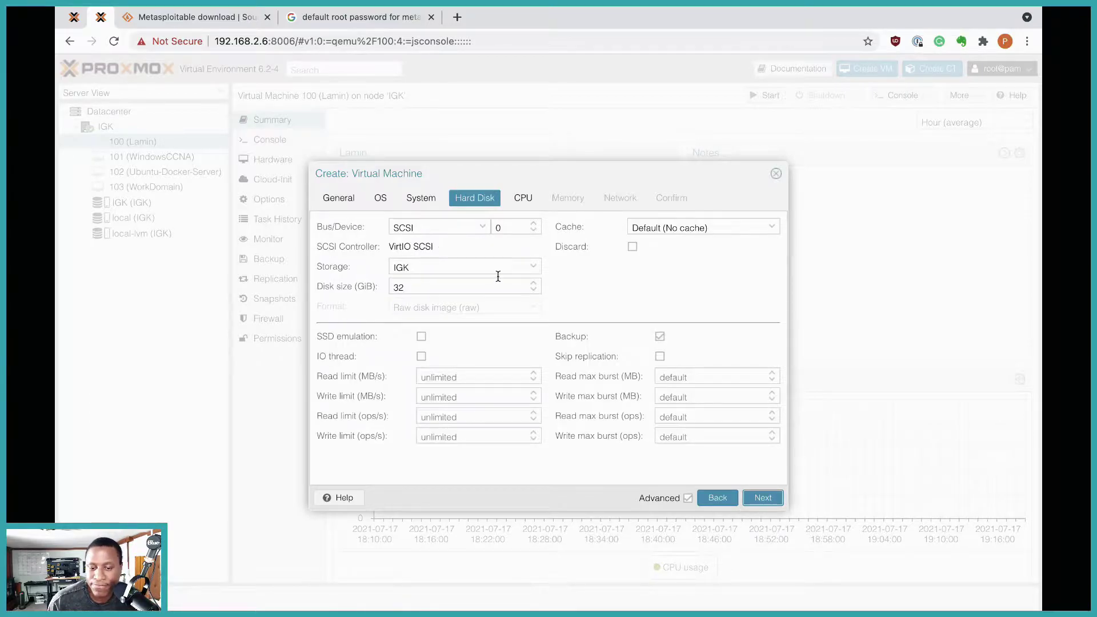
# Set the new virtual machine's hard disk bus to IDE and continue to the CPU settings.
pyautogui.click(481, 228)
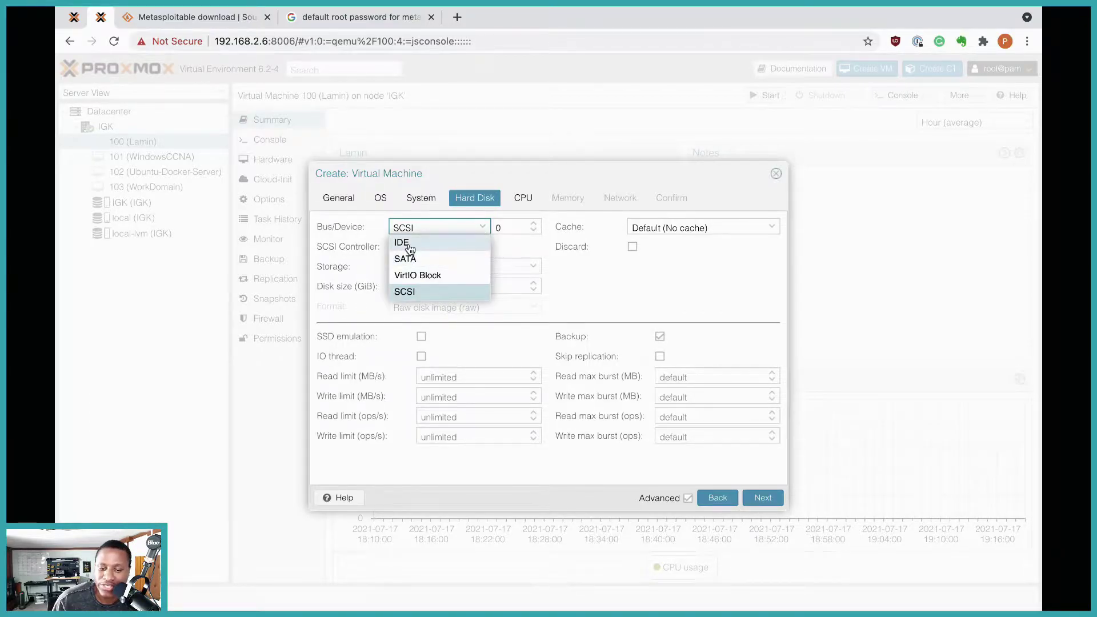
pyautogui.click(402, 243)
pyautogui.click(433, 268)
pyautogui.doubleClick(400, 263)
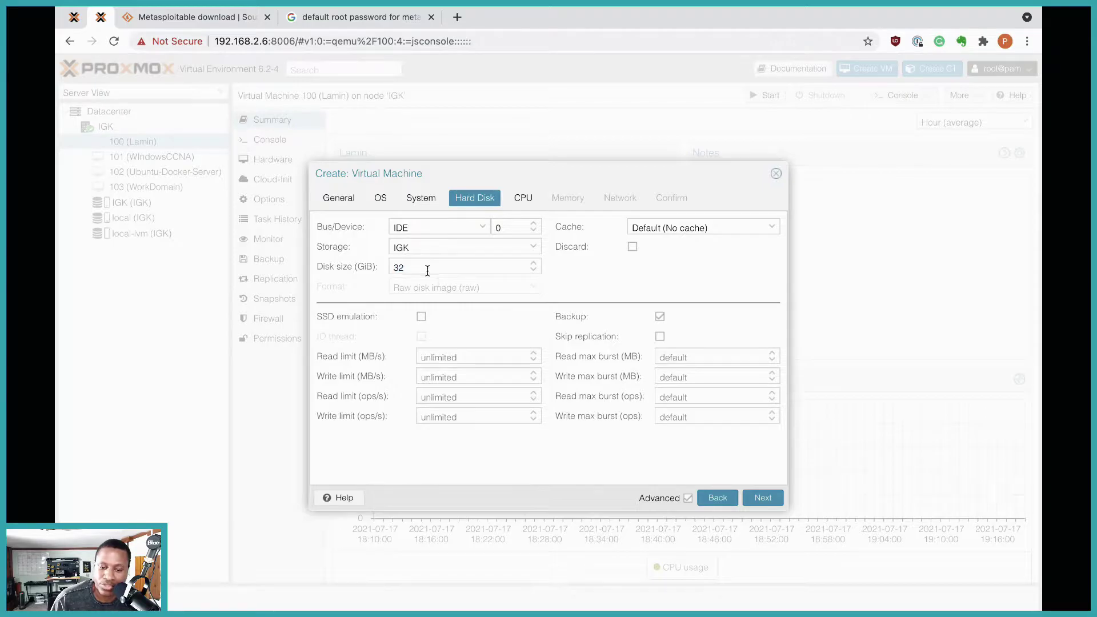
pyautogui.click(774, 498)
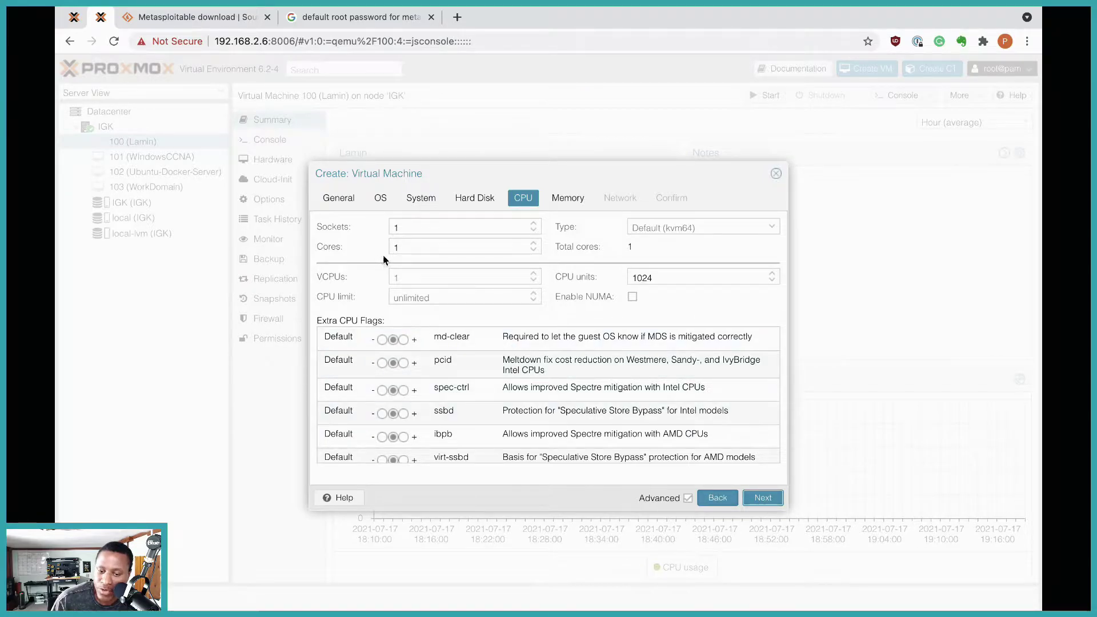
# Accept the default CPU, memory and network settings and finish creating the virtual machine.
pyautogui.click(766, 504)
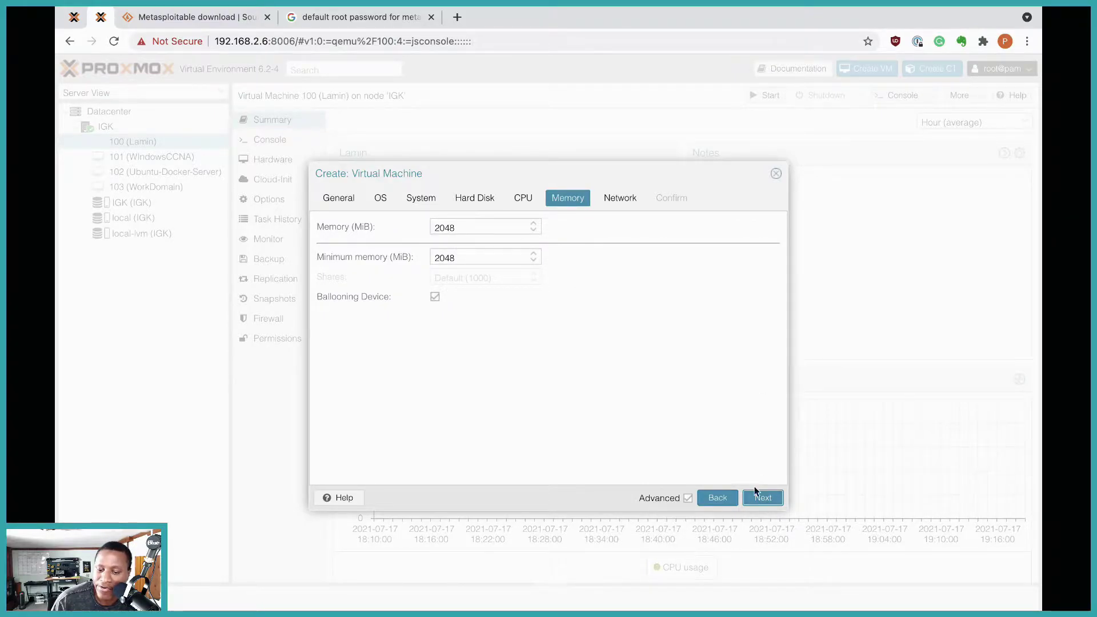
pyautogui.click(755, 504)
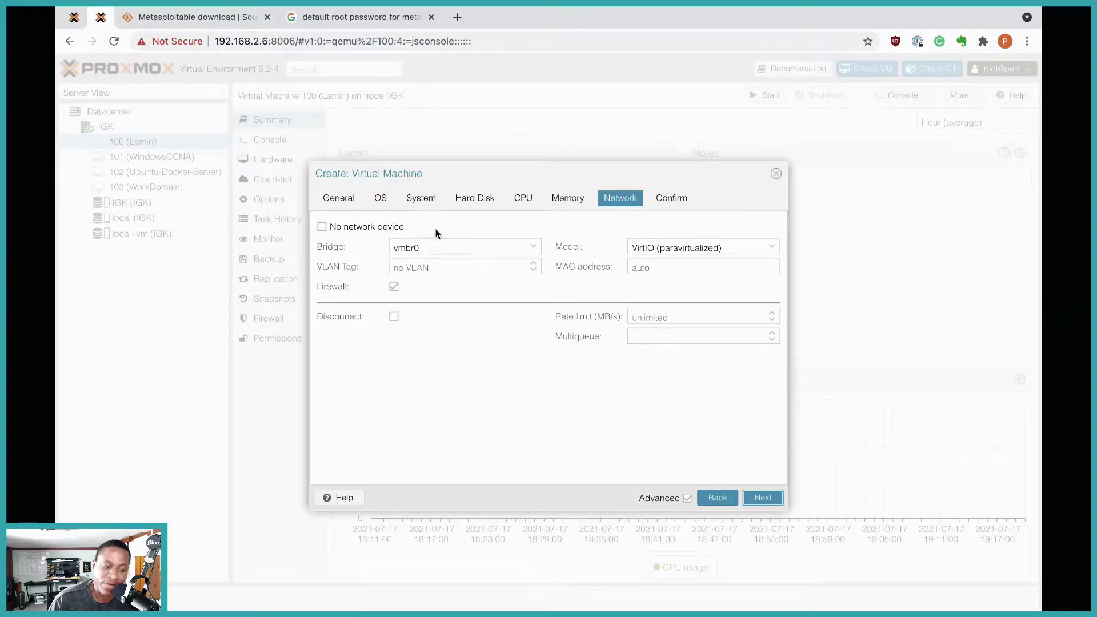
pyautogui.click(433, 267)
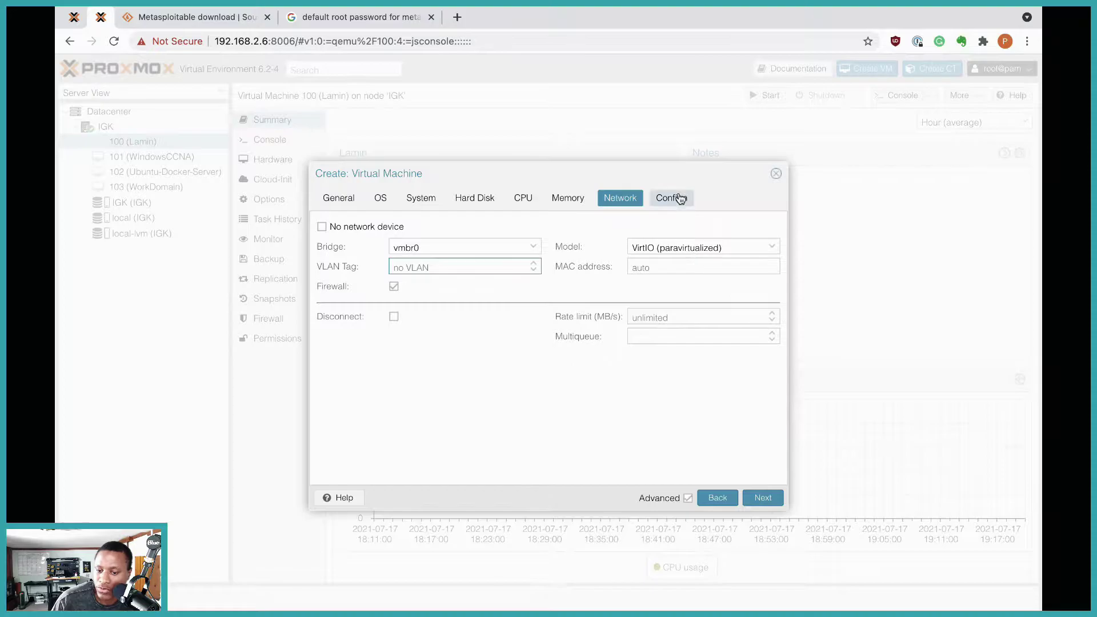
pyautogui.click(758, 499)
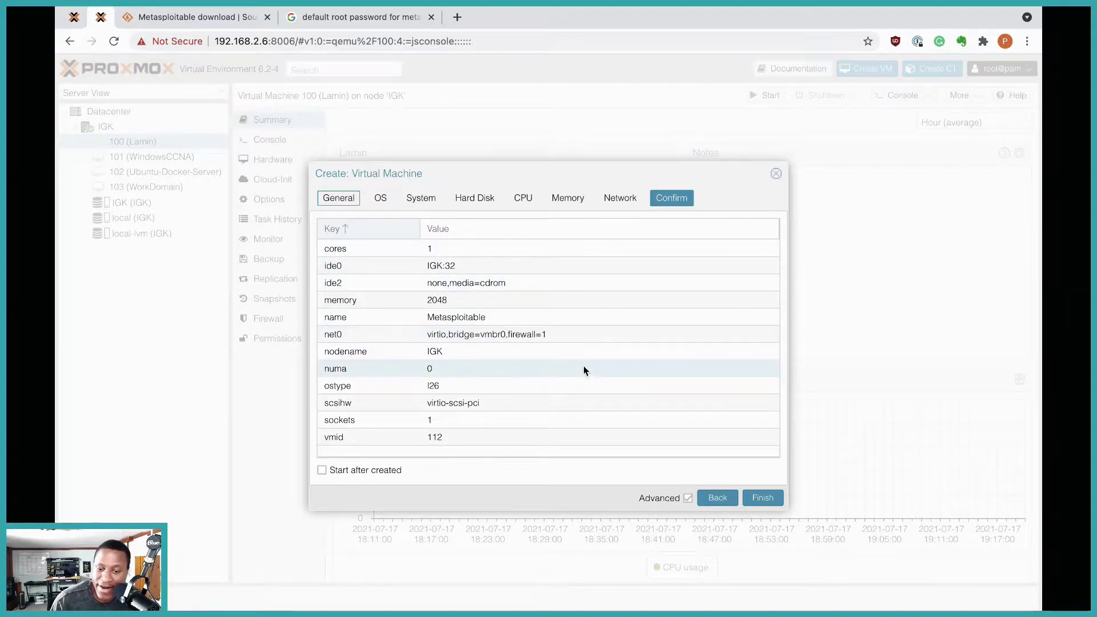
pyautogui.click(760, 498)
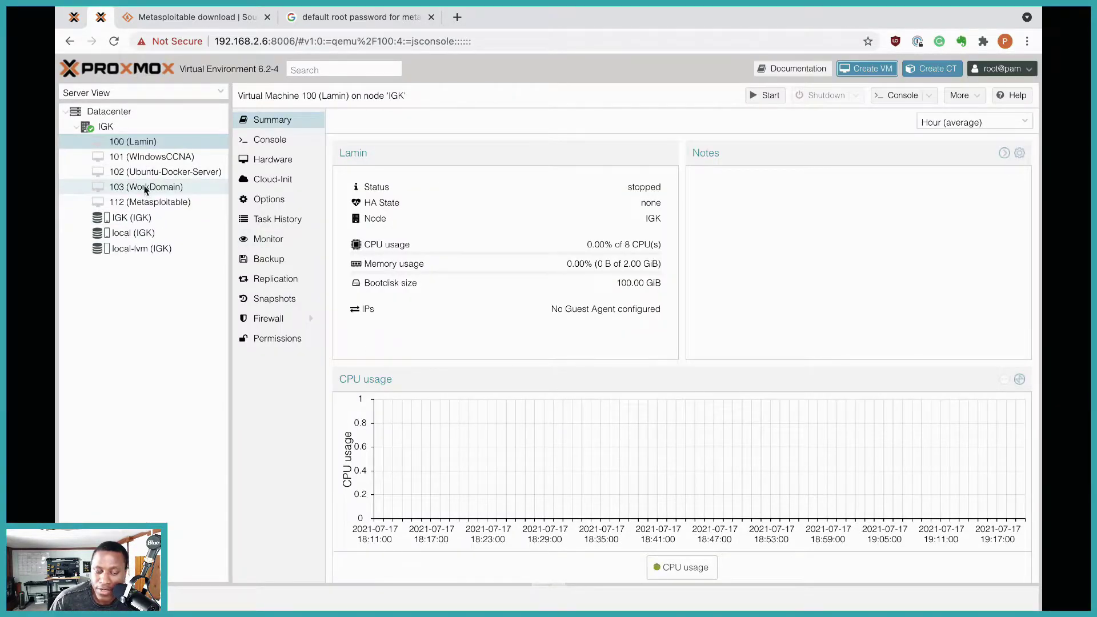
# Open the shell of node IGK and clear its terminal.
pyautogui.click(125, 201)
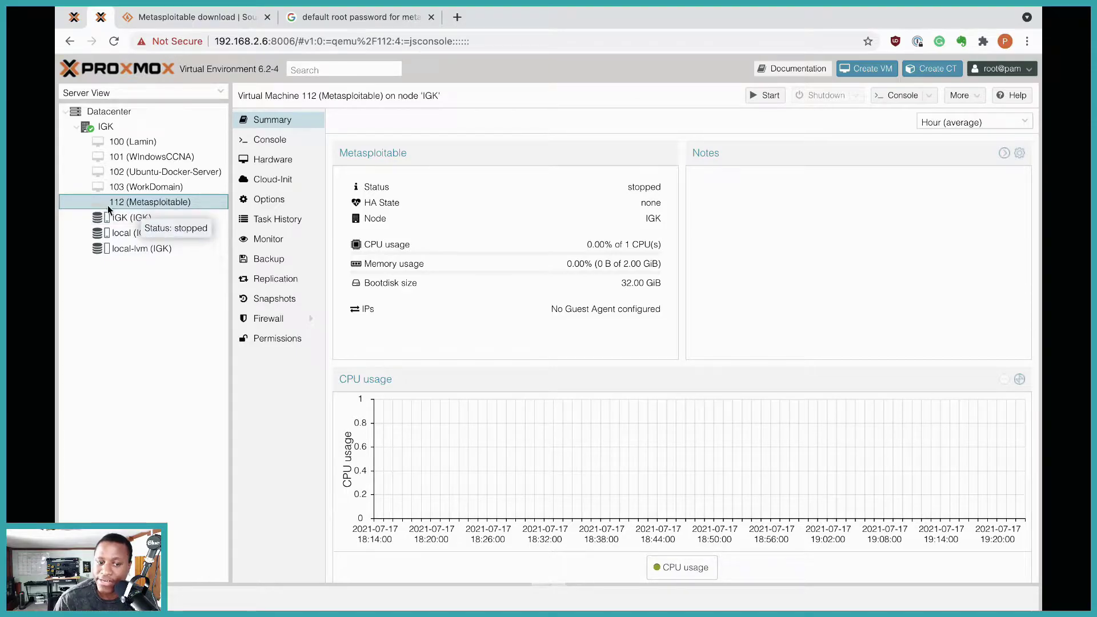
pyautogui.click(101, 128)
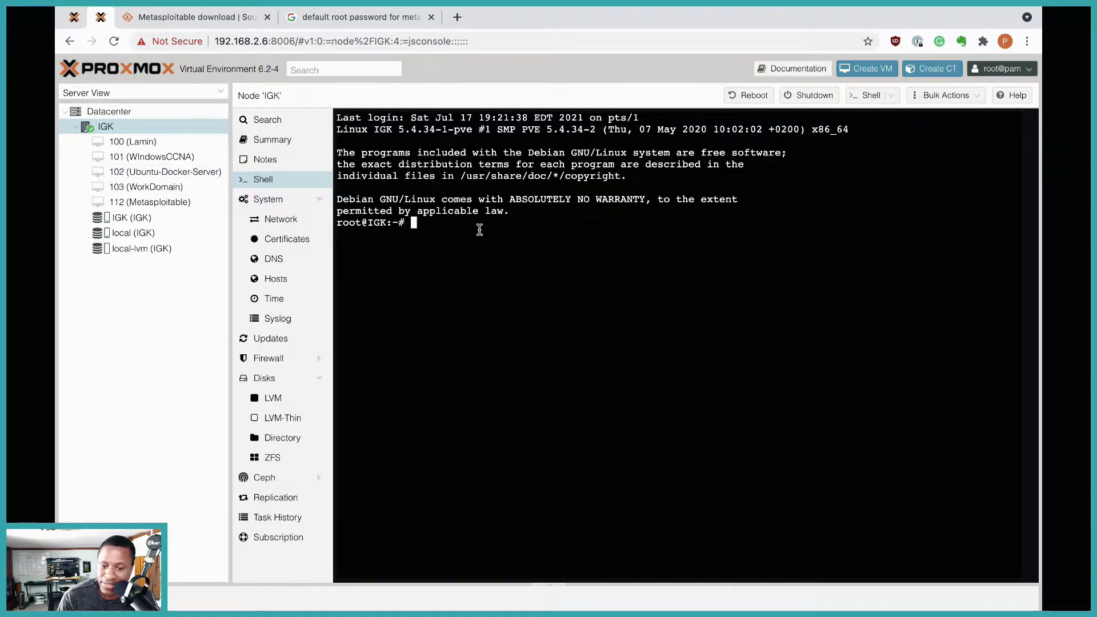
pyautogui.moveTo(596, 236); pyautogui.dragTo(413, 117)
pyautogui.click(585, 240)
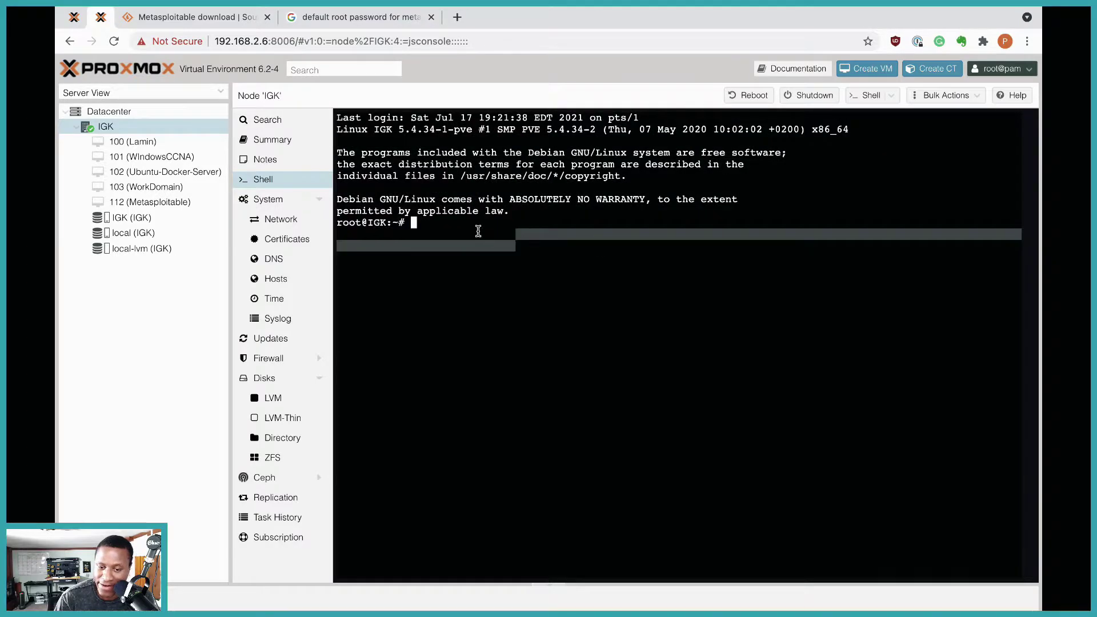
pyautogui.hotkey('ctrl', 'l')
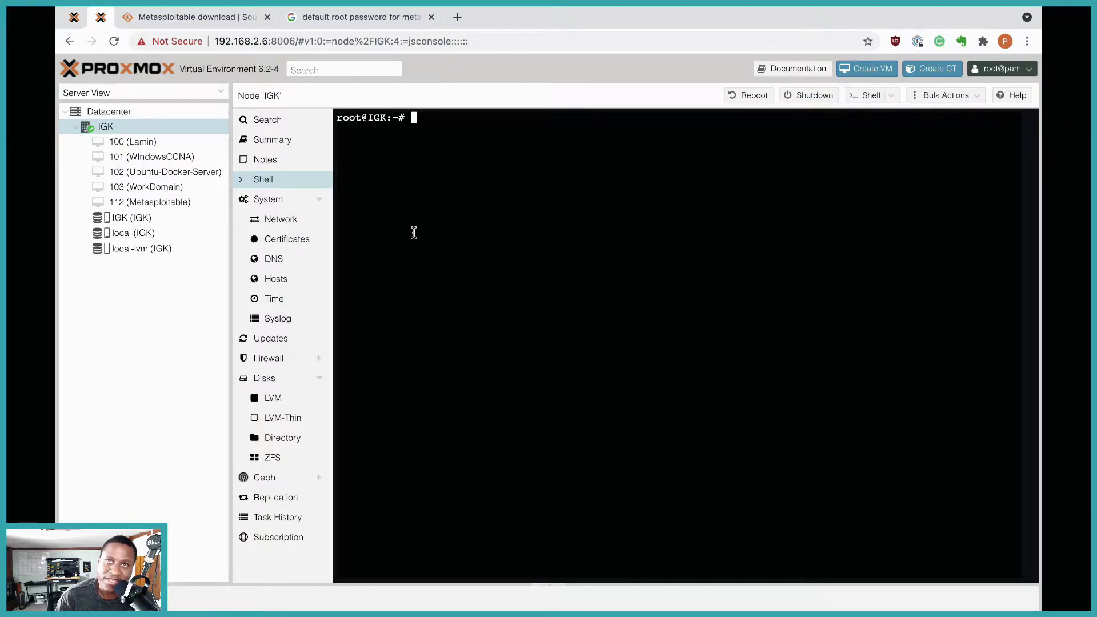
# Change to the /var/lib/vz/images/ directory, clear the terminal and list the directory's contents.
pyautogui.write('cd /v')
pyautogui.write('ar/')
pyautogui.write('lin')
pyautogui.write('/')
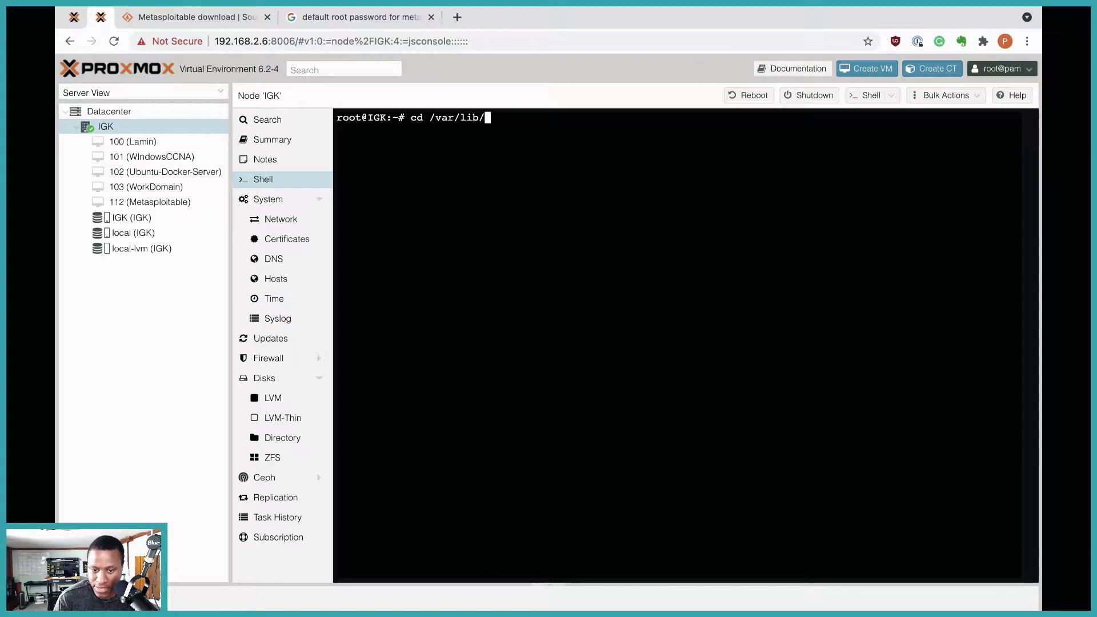
pyautogui.write('vz/')
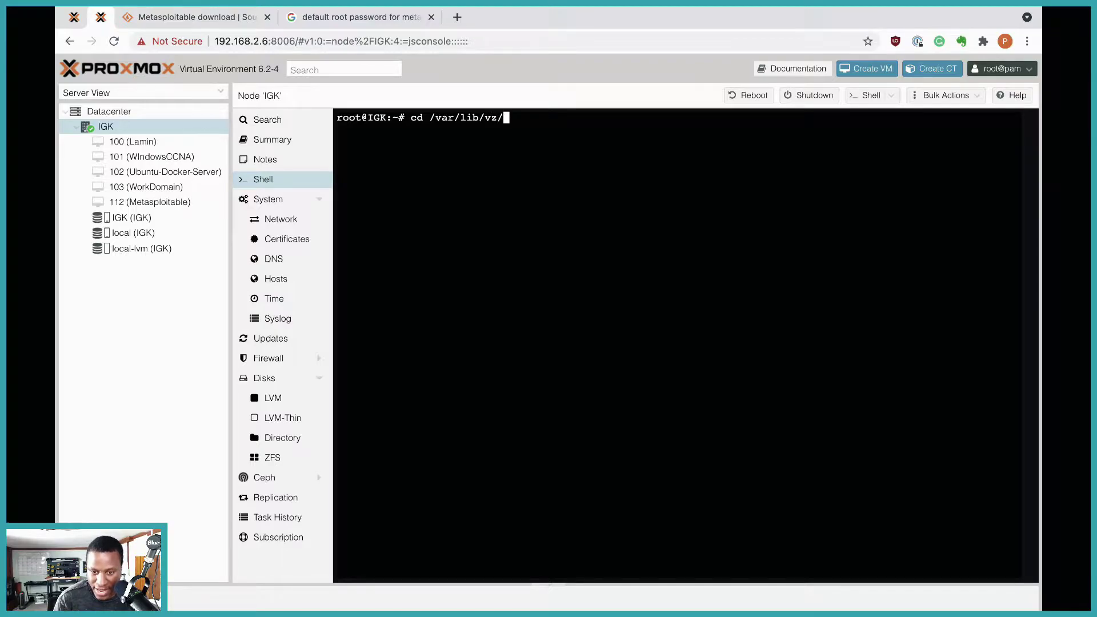
pyautogui.write('images/')
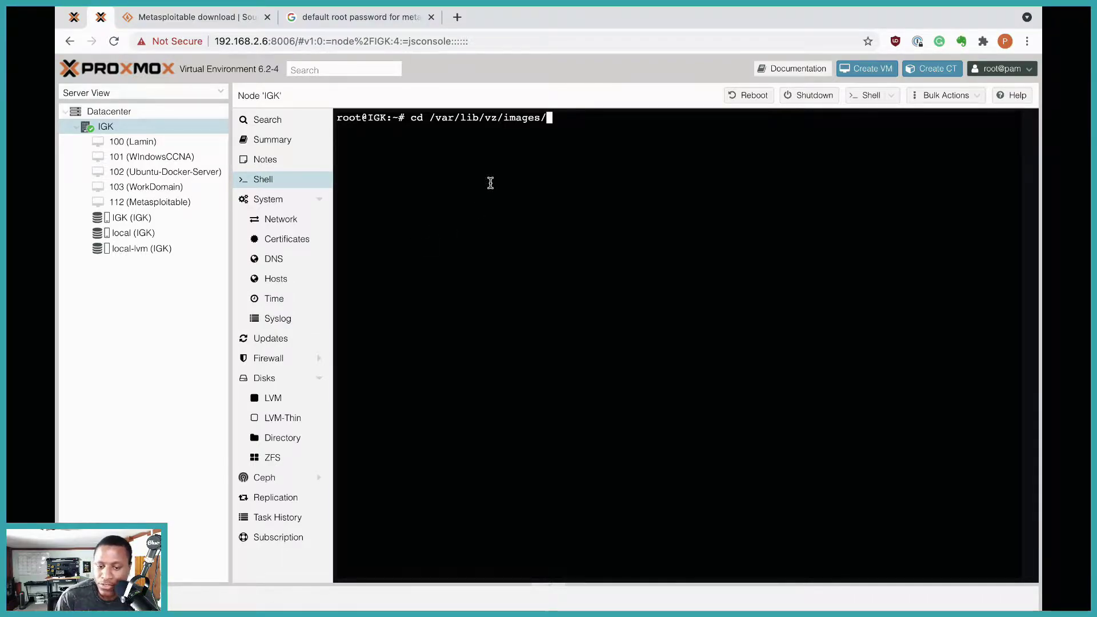
pyautogui.moveTo(561, 124); pyautogui.dragTo(411, 116)
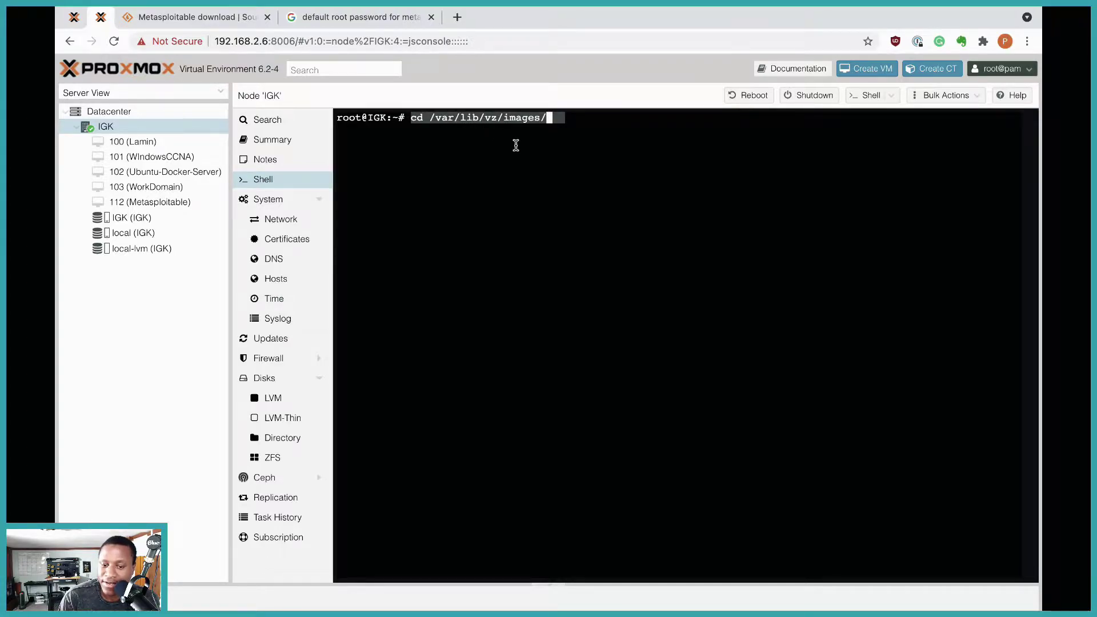
pyautogui.click(558, 119)
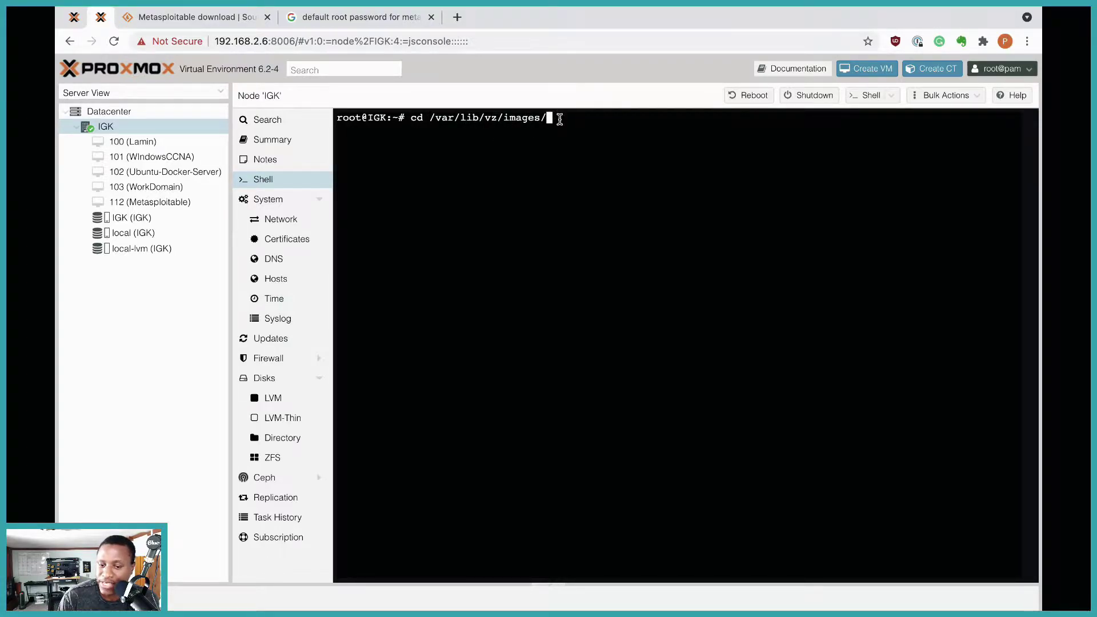
pyautogui.press('Return')
pyautogui.hotkey('ctrl', 'l')
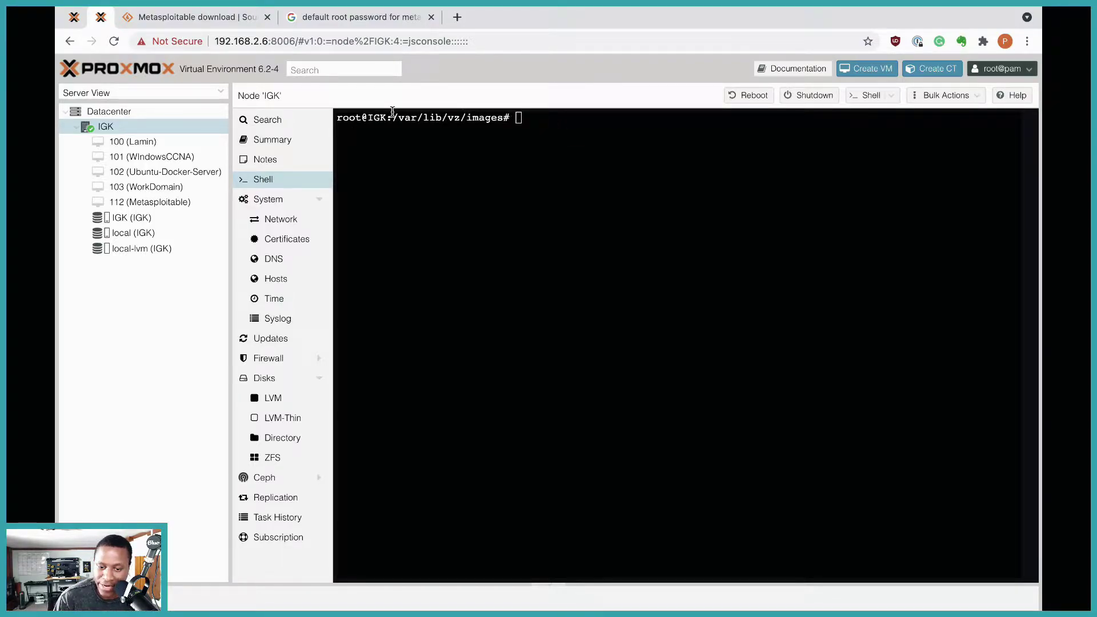
pyautogui.write('ls')
pyautogui.press('Return')
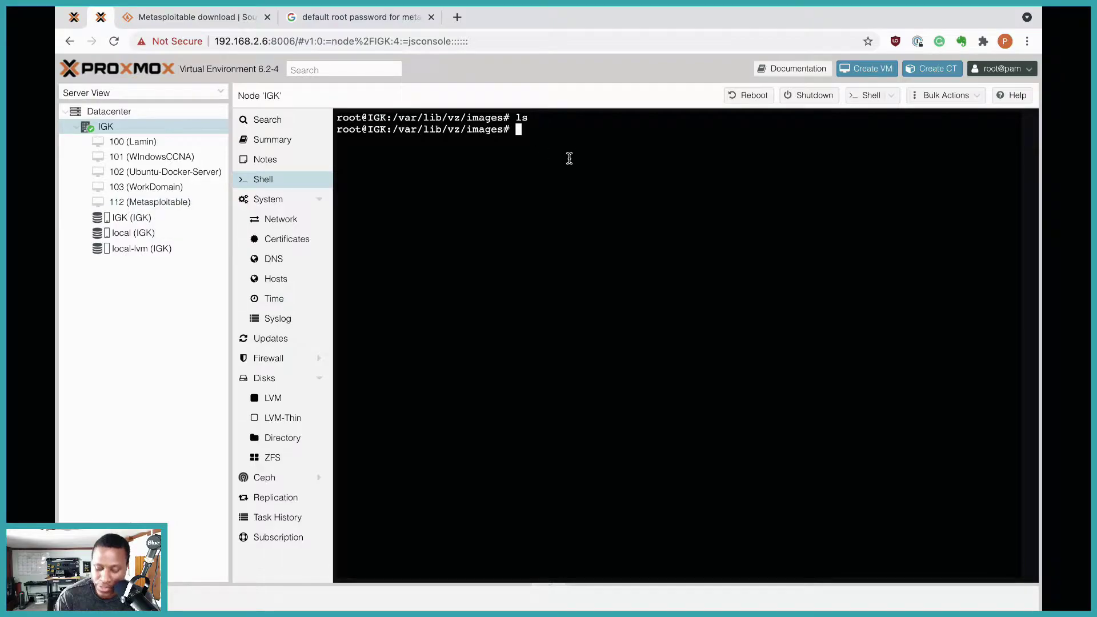
# Create a directory named 112 inside /var/lib/vz/images, matching the ID of the Metasploitable virtual machine.
pyautogui.write('mkdir ')
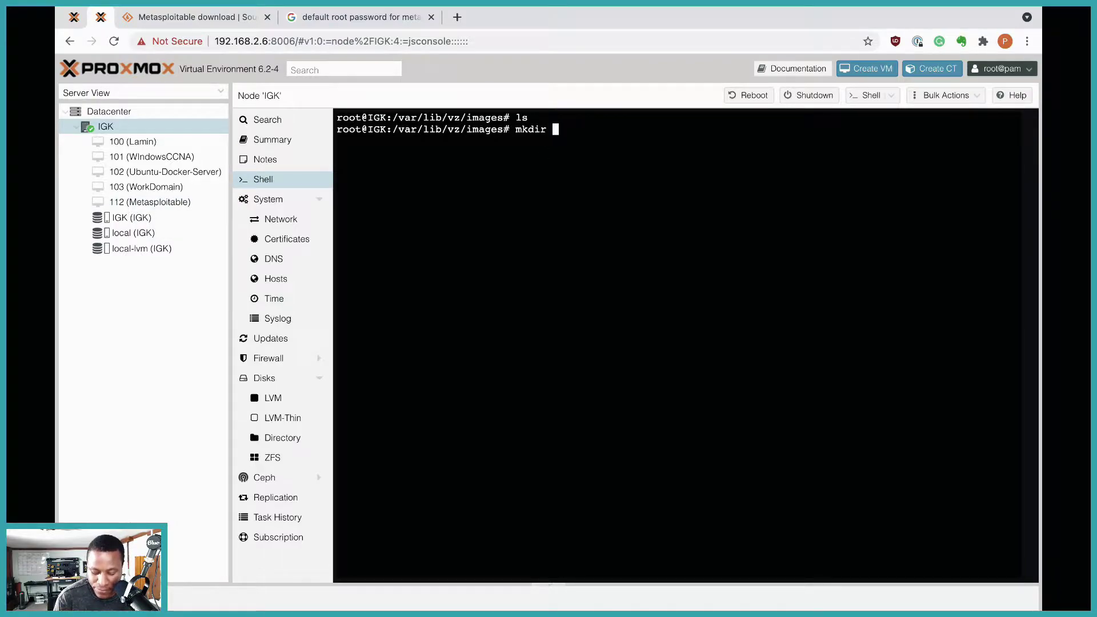
pyautogui.write('112')
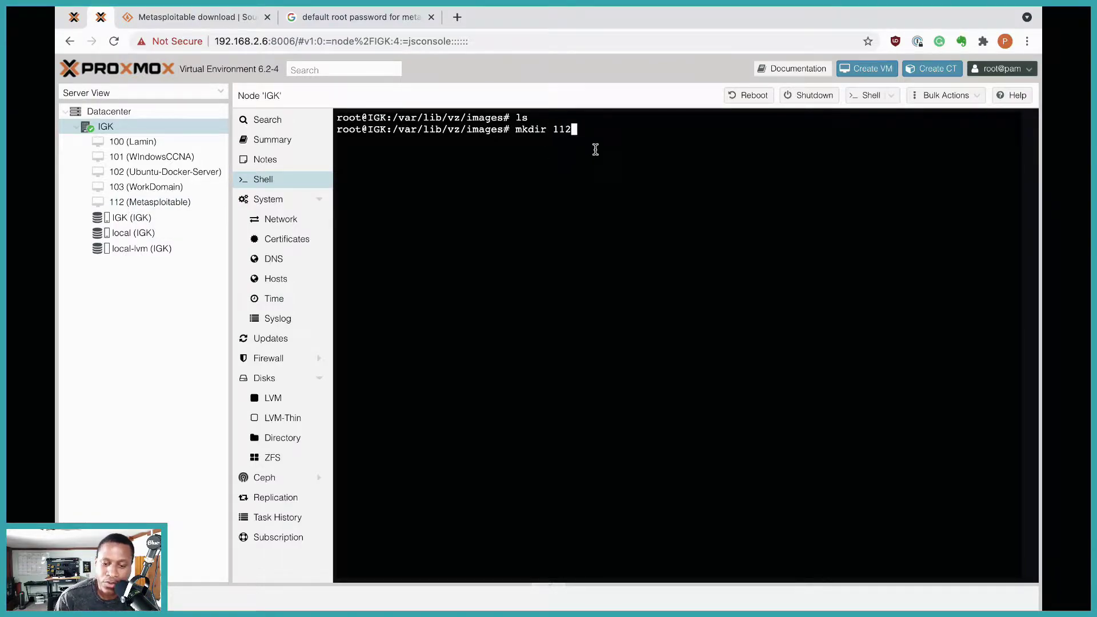
pyautogui.moveTo(593, 134); pyautogui.dragTo(559, 130)
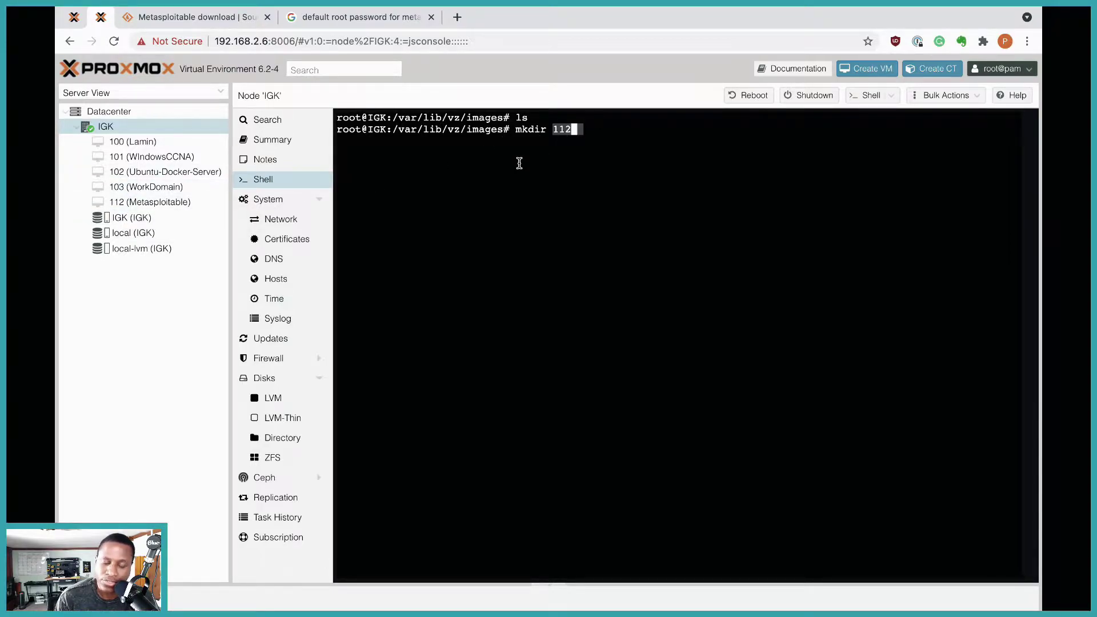
pyautogui.click(540, 148)
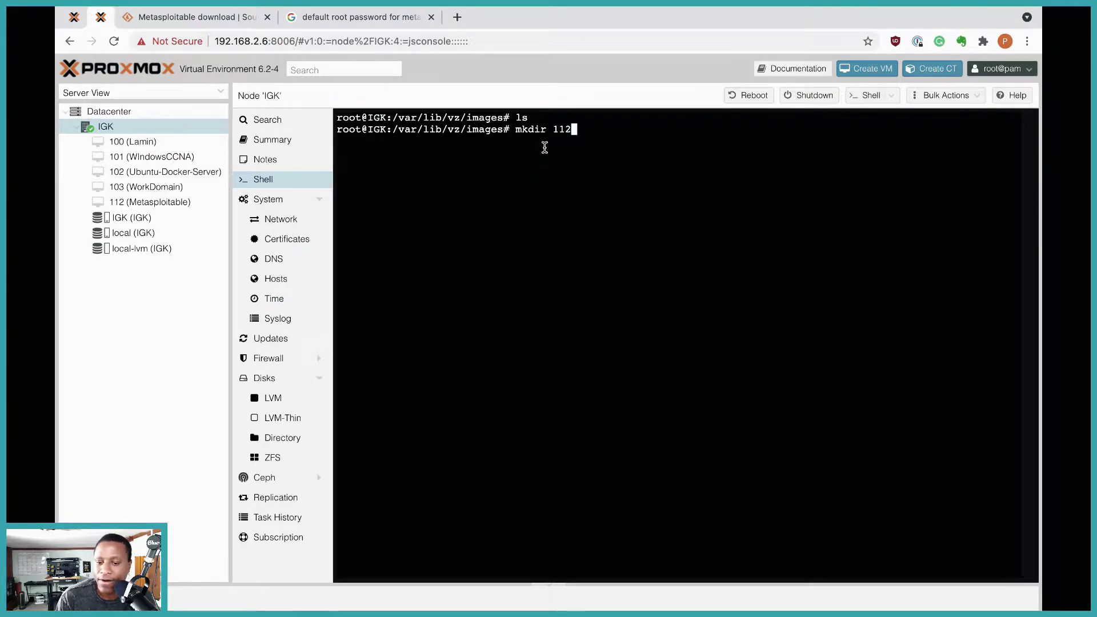
pyautogui.doubleClick(569, 129)
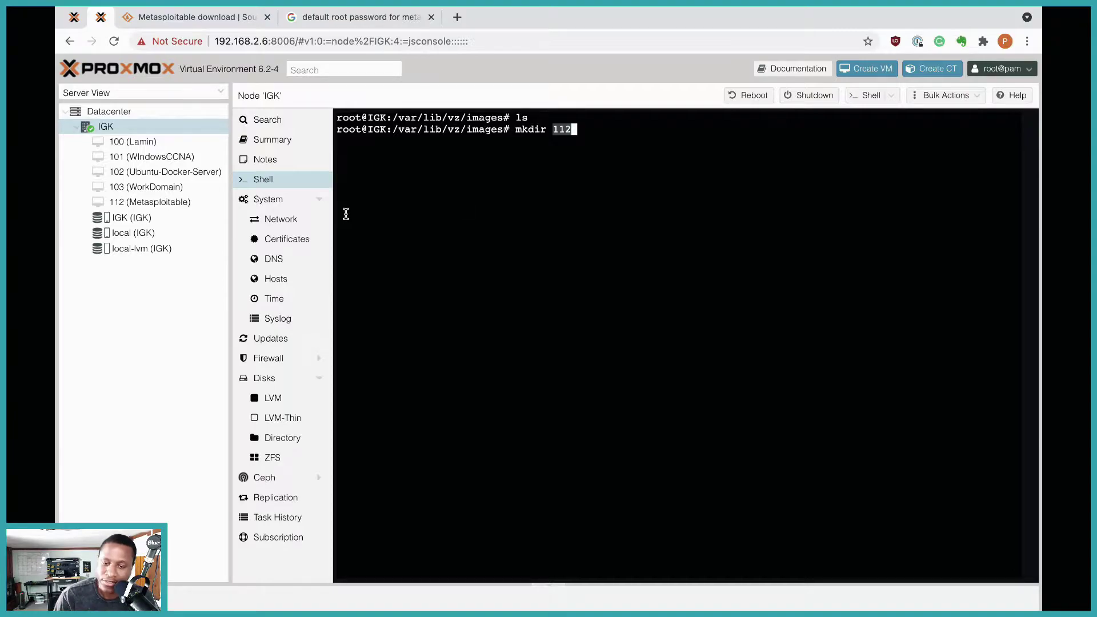
pyautogui.click(677, 144)
pyautogui.press('Return')
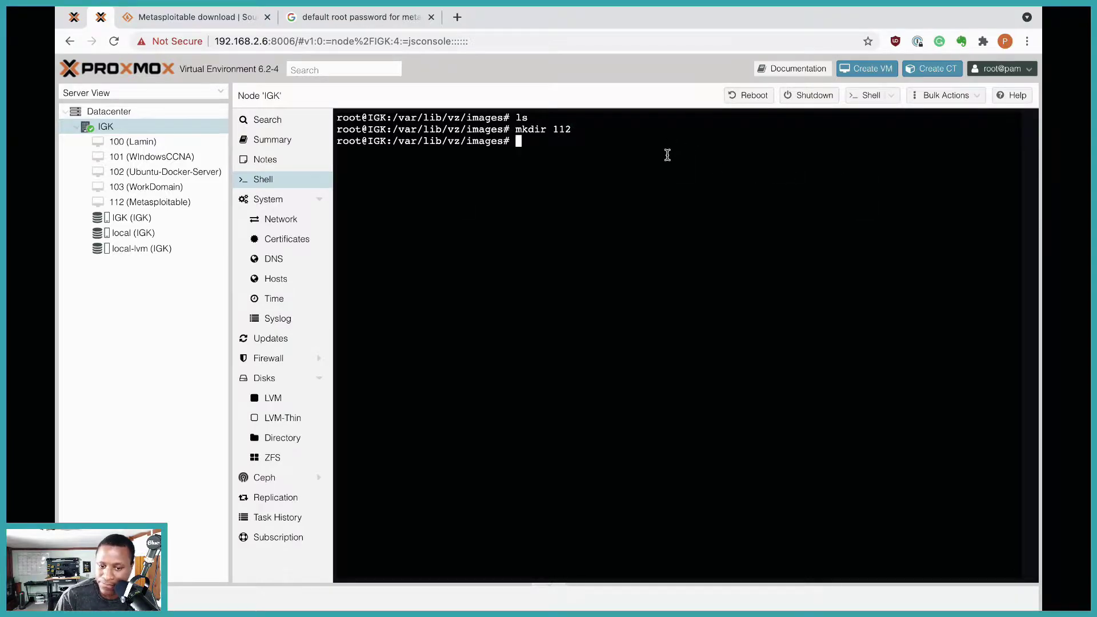
# List the contents of the images directory to check for the new 112 directory.
pyautogui.write('ls')
pyautogui.press('Return')
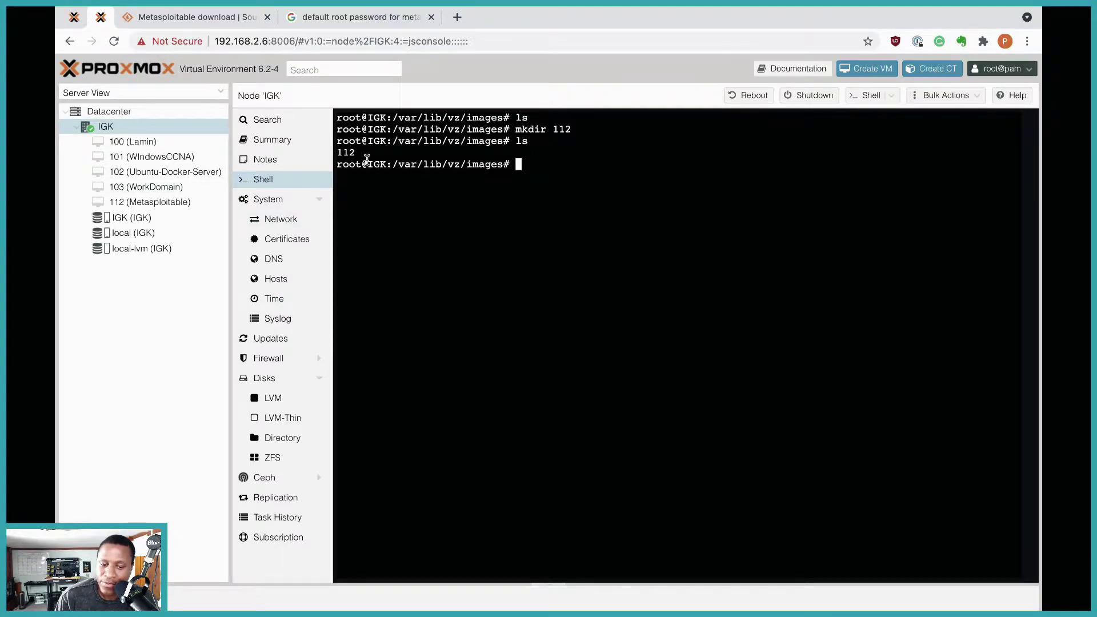
pyautogui.moveTo(338, 154); pyautogui.dragTo(463, 214)
pyautogui.click(416, 166)
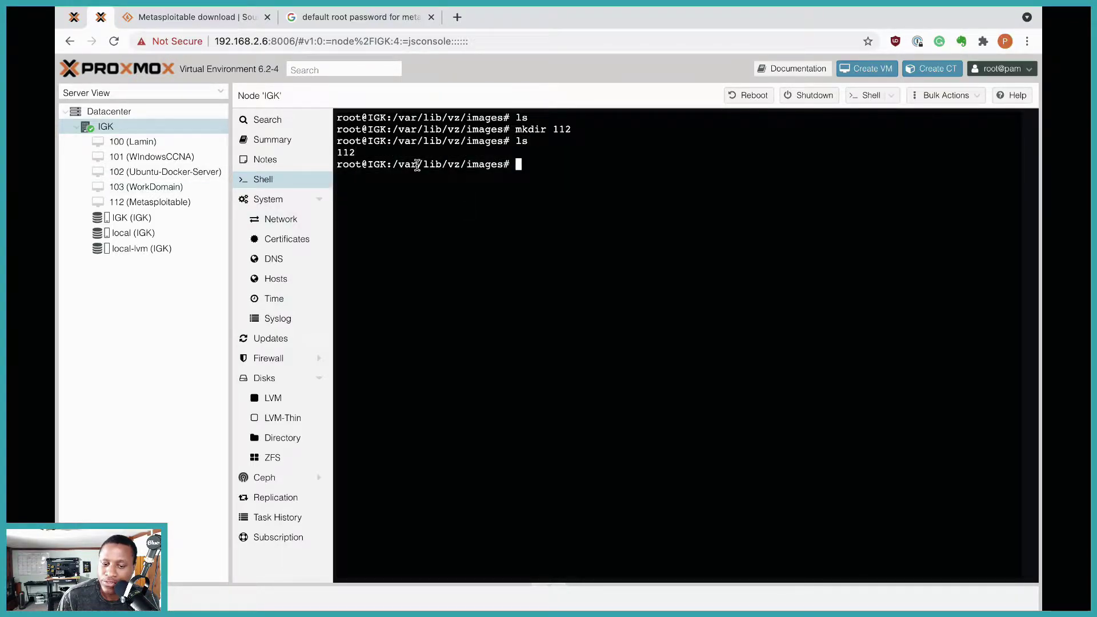
pyautogui.moveTo(397, 166); pyautogui.dragTo(499, 168)
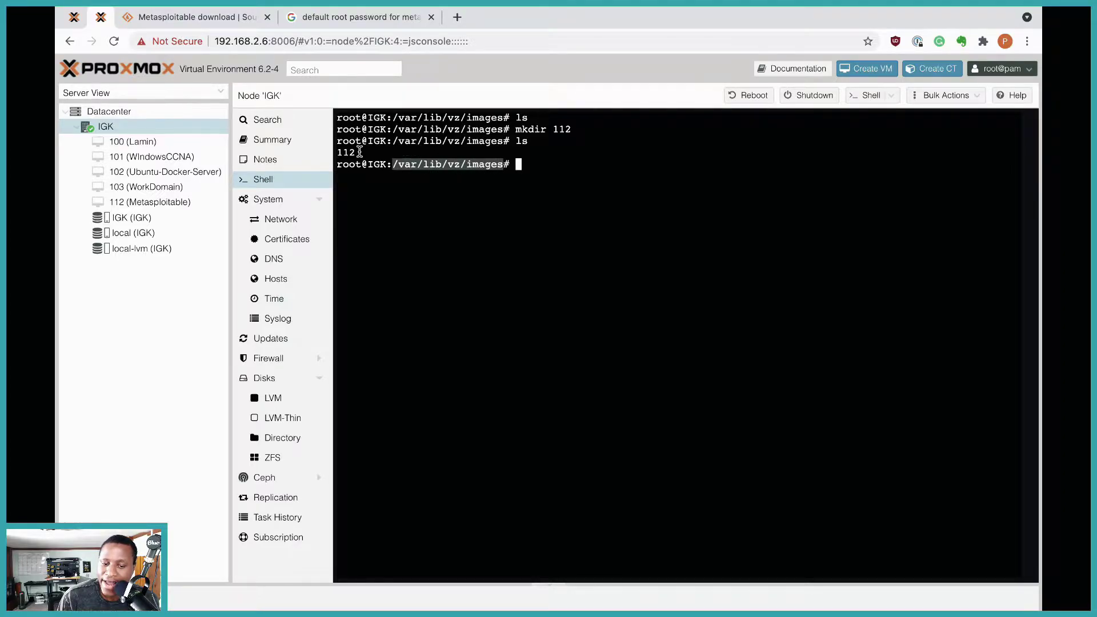
pyautogui.moveTo(360, 152); pyautogui.dragTo(339, 152)
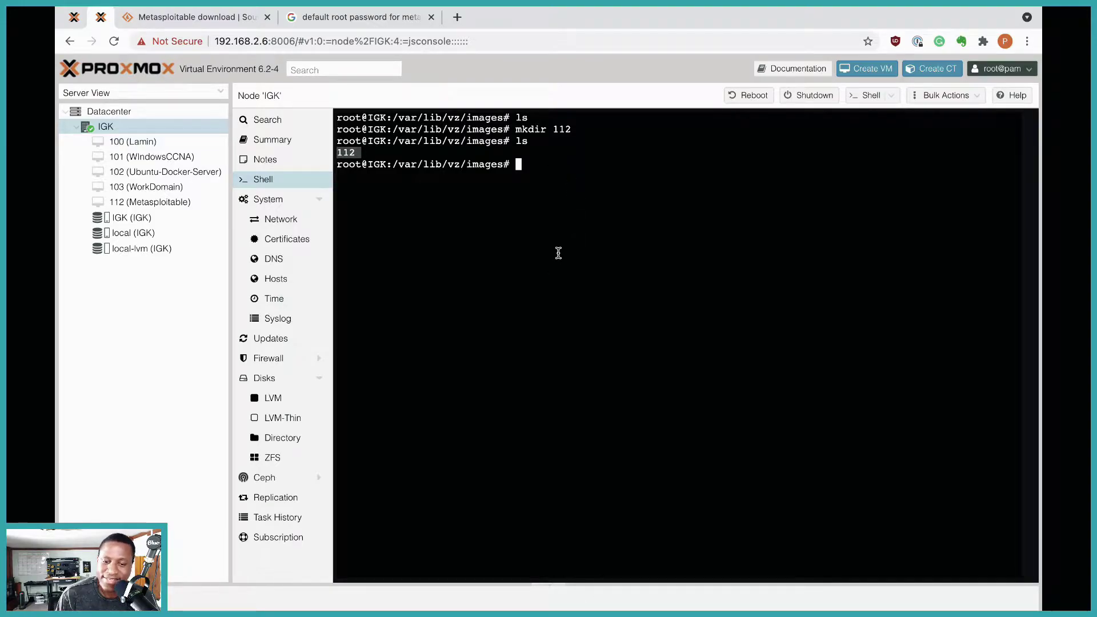
# Change into the 112 directory and clear the terminal.
pyautogui.write('cd 11')
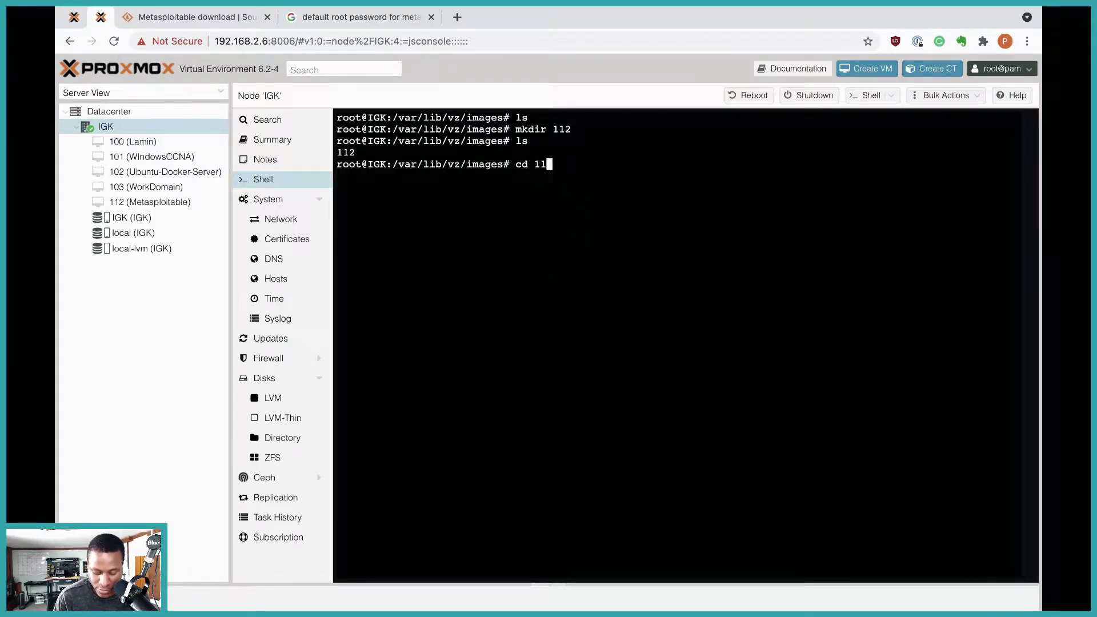
pyautogui.press('Tab')
pyautogui.press('Return')
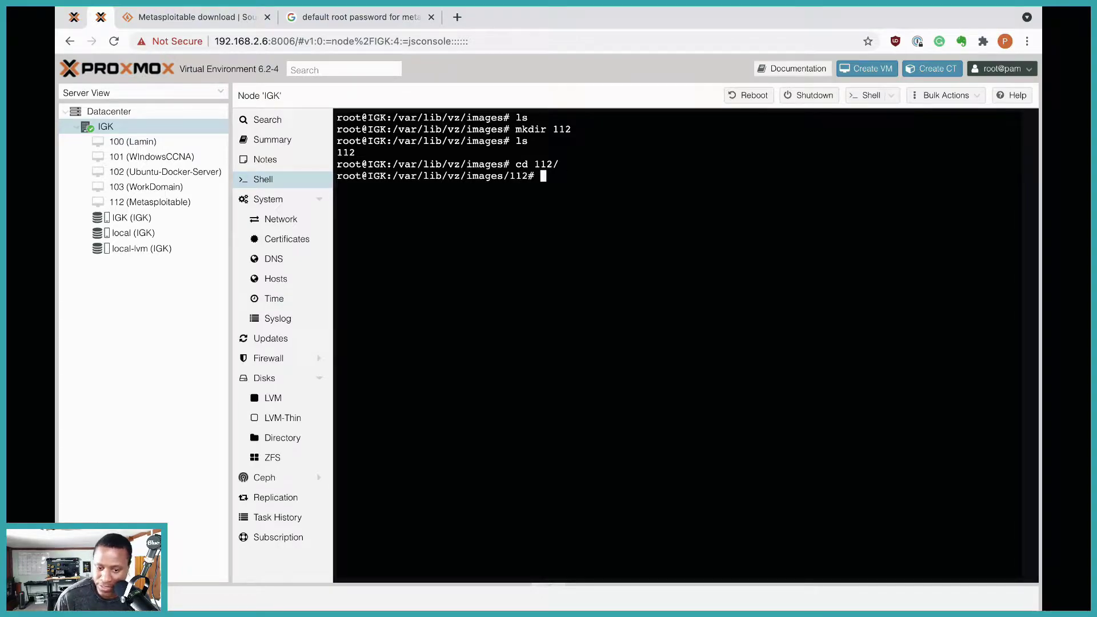
pyautogui.moveTo(541, 177); pyautogui.dragTo(360, 226)
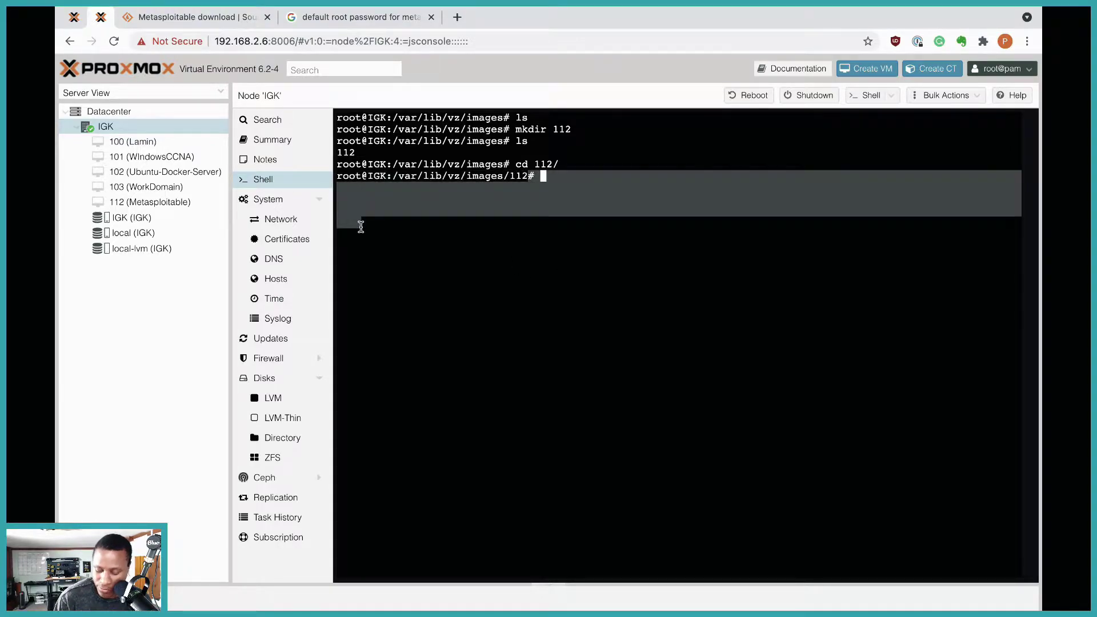
pyautogui.click(360, 225)
pyautogui.hotkey('ctrl', 'l')
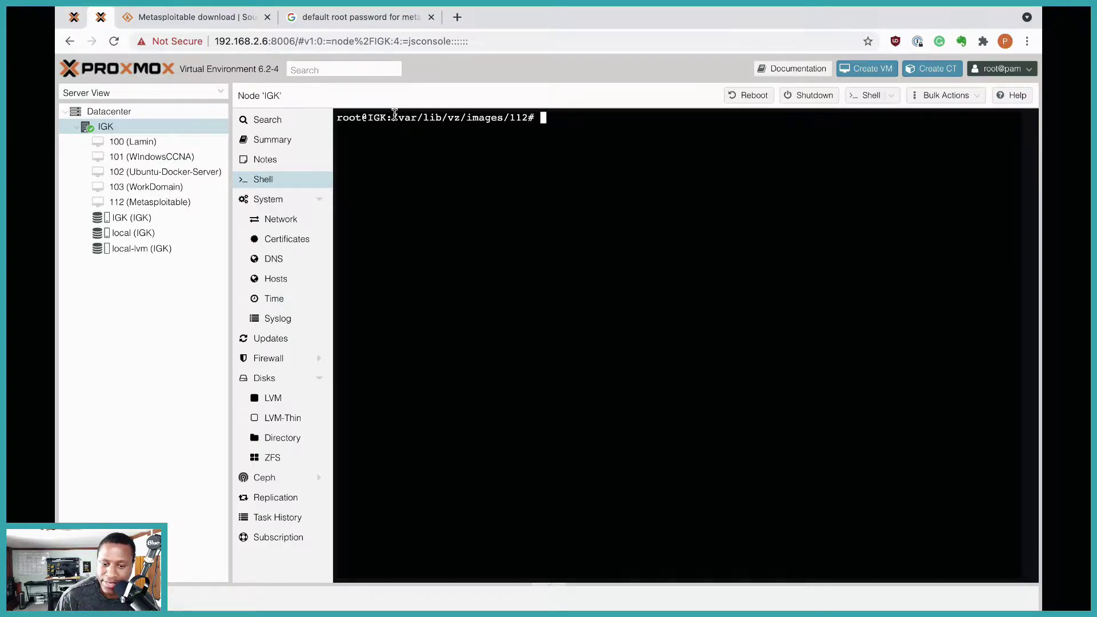
# Check the current path in the prompt and list the contents of the 112 directory.
pyautogui.moveTo(393, 118); pyautogui.dragTo(527, 122)
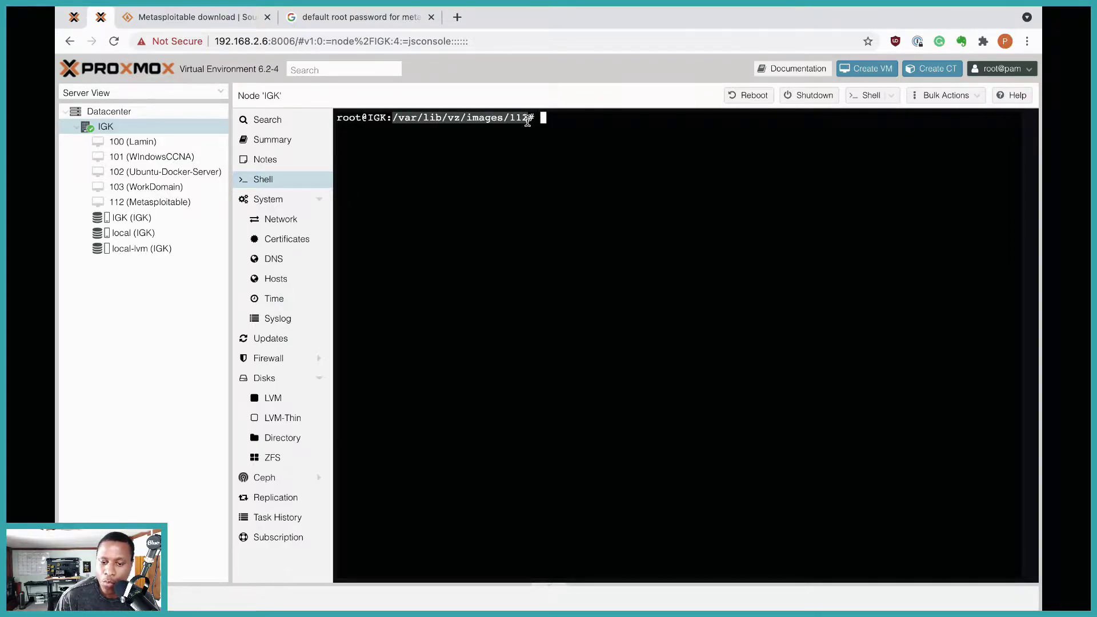
pyautogui.click(561, 125)
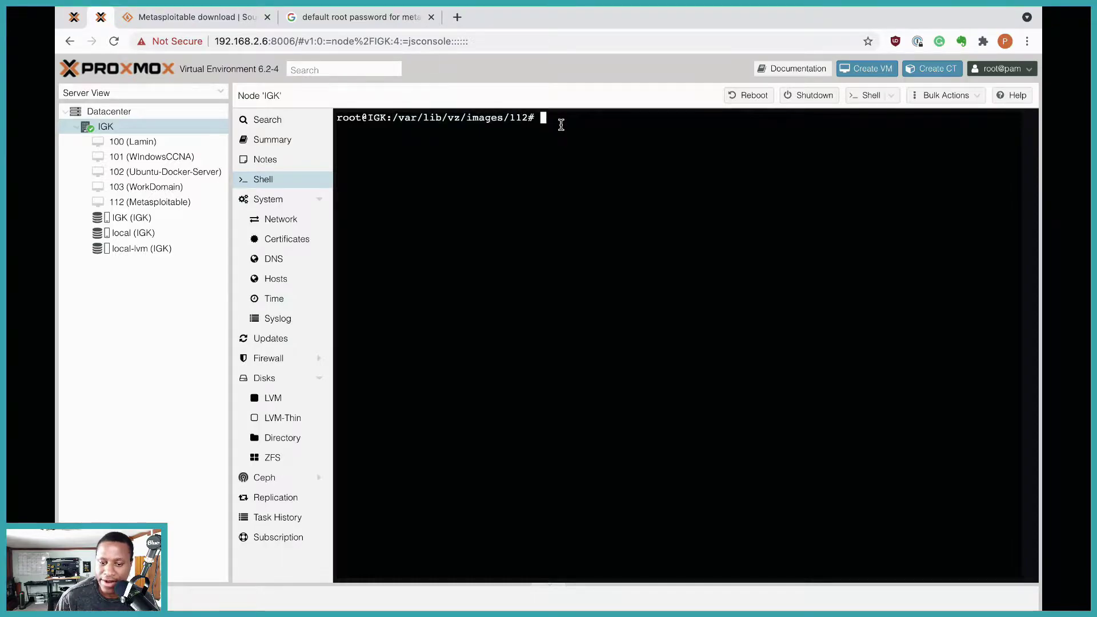
pyautogui.write('ls')
pyautogui.press('Return')
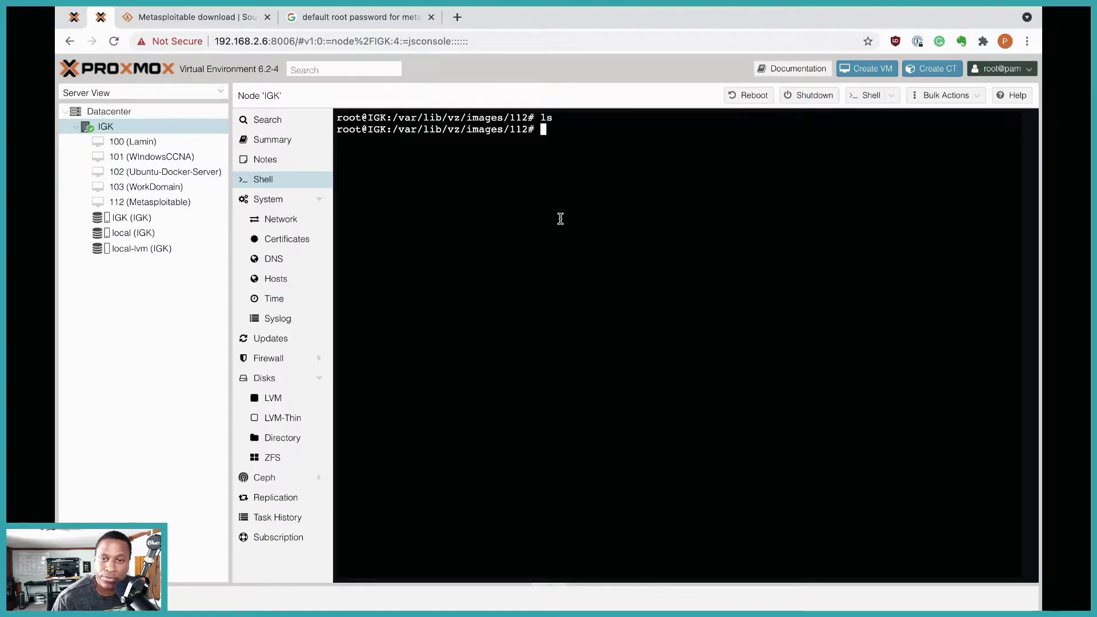
# Switch to the SourceForge page for Metasploitable and review the project's title, summary and download section.
pyautogui.click(209, 20)
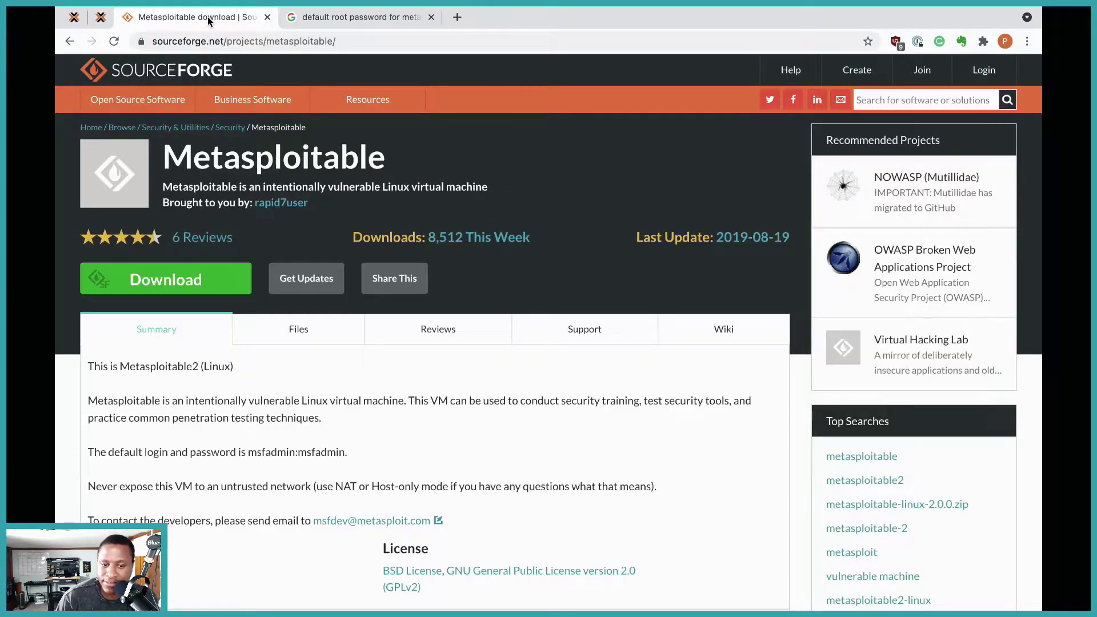
pyautogui.moveTo(124, 99)
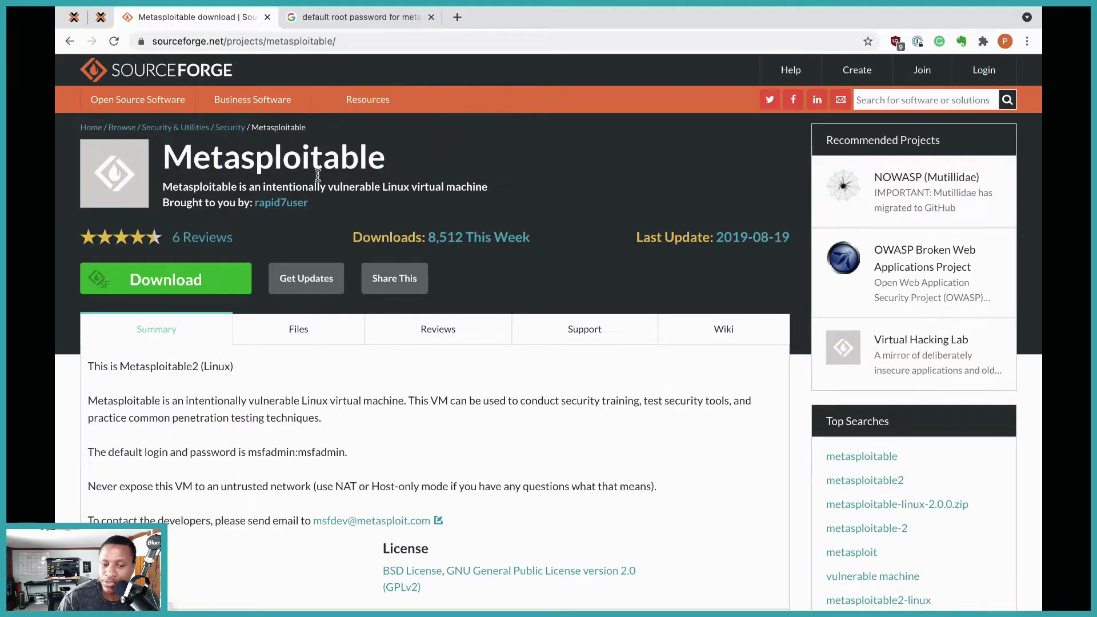
pyautogui.doubleClick(376, 164)
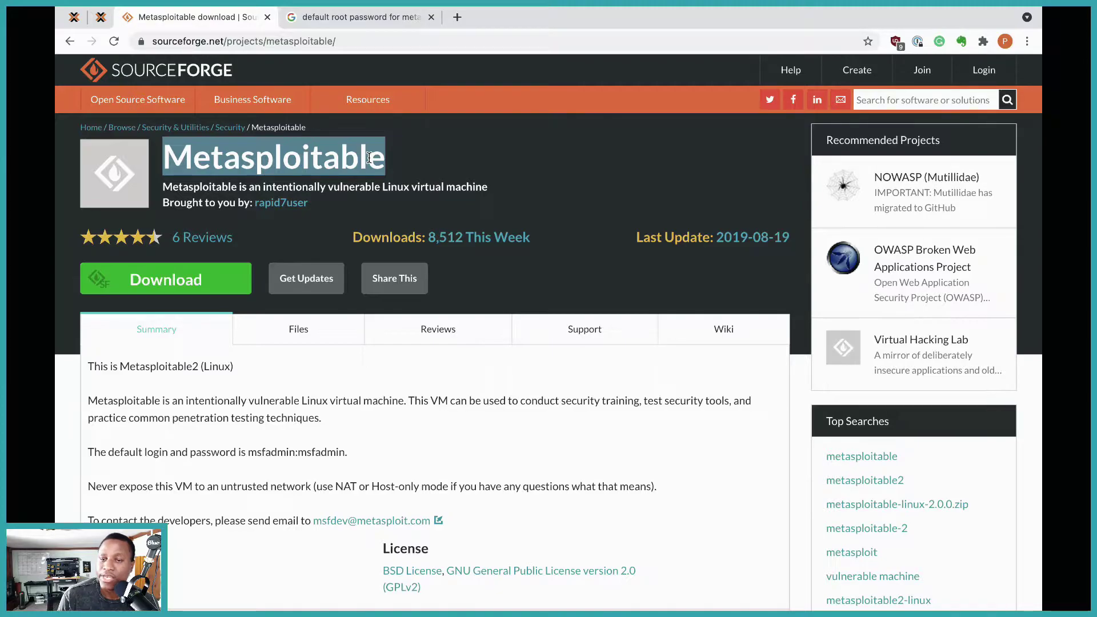
pyautogui.click(479, 159)
pyautogui.scroll(-5, 293, 123)
pyautogui.scroll(5, 293, 124)
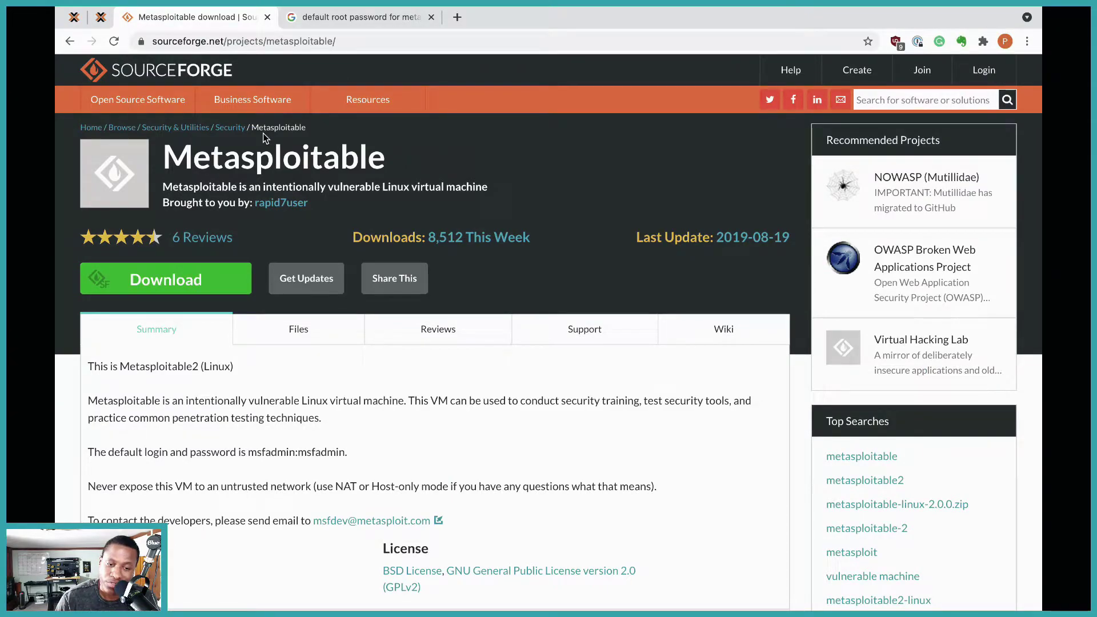
pyautogui.scroll(-8, 387, 171)
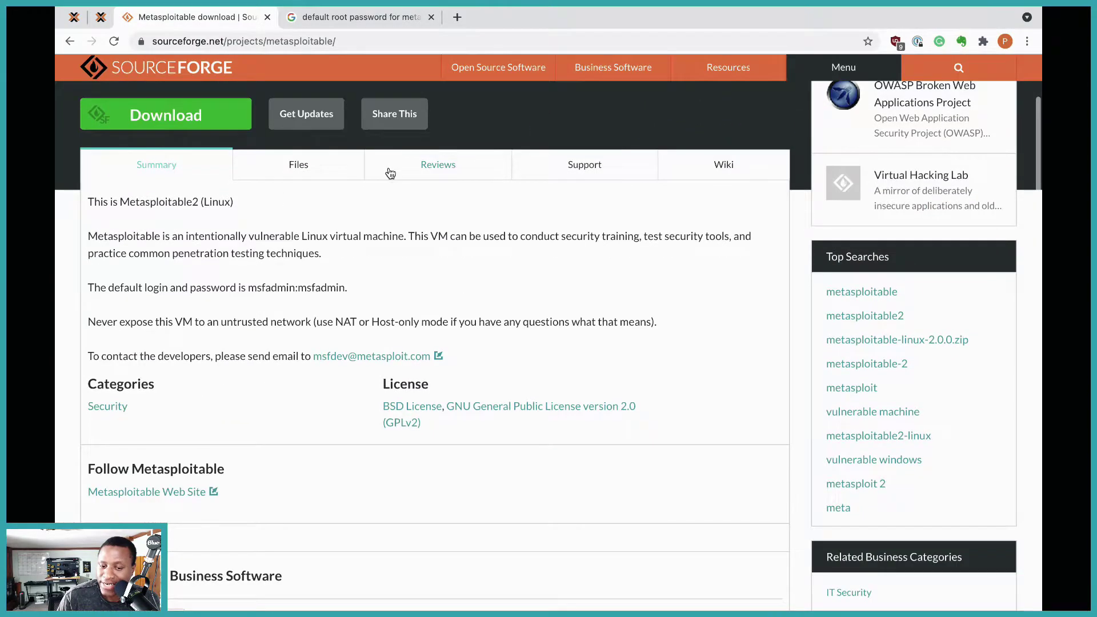
pyautogui.scroll(8, 389, 182)
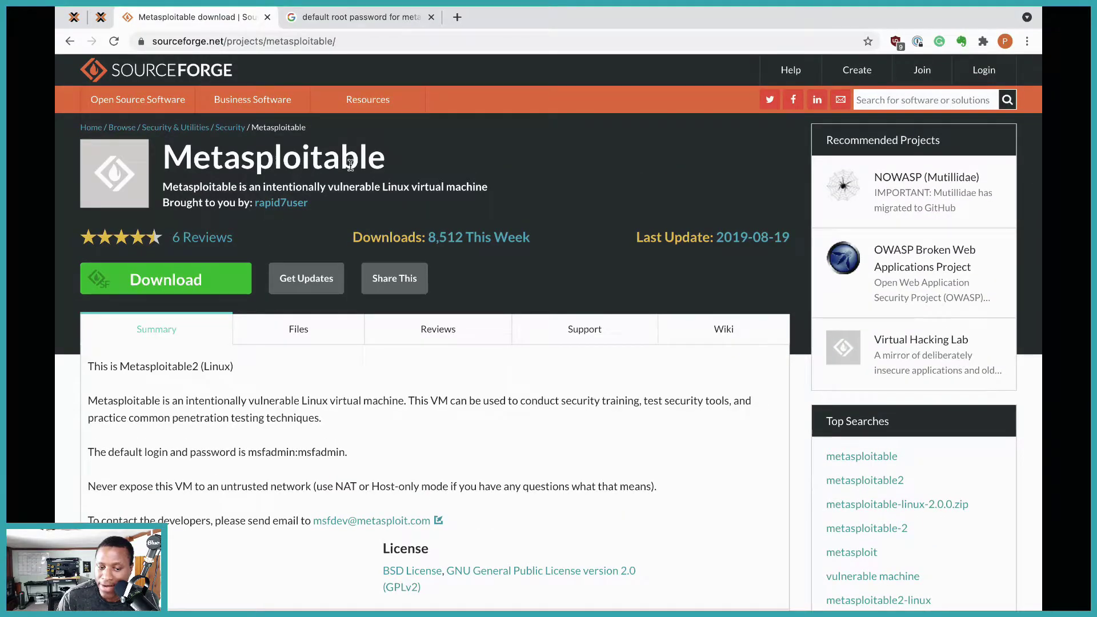
pyautogui.click(100, 16)
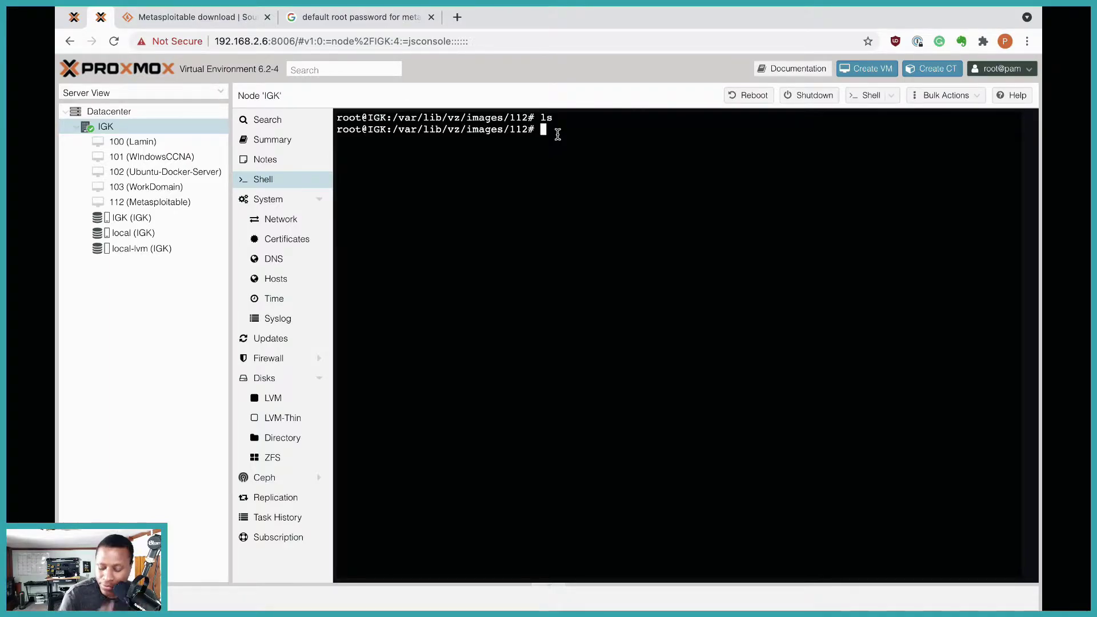
pyautogui.write('wget')
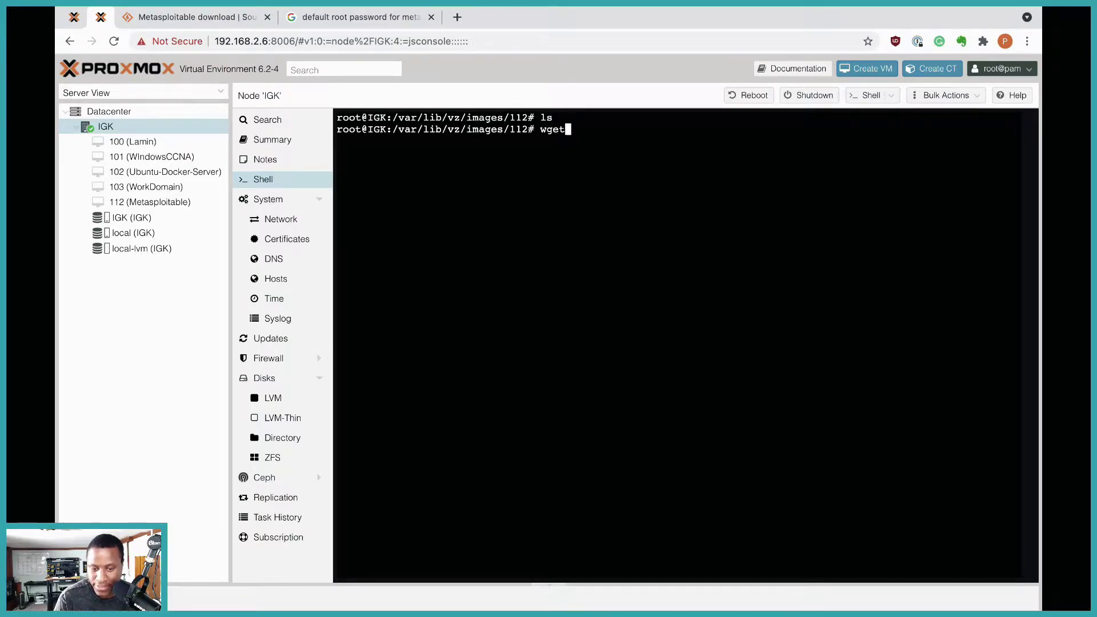
pyautogui.rightClick(598, 131)
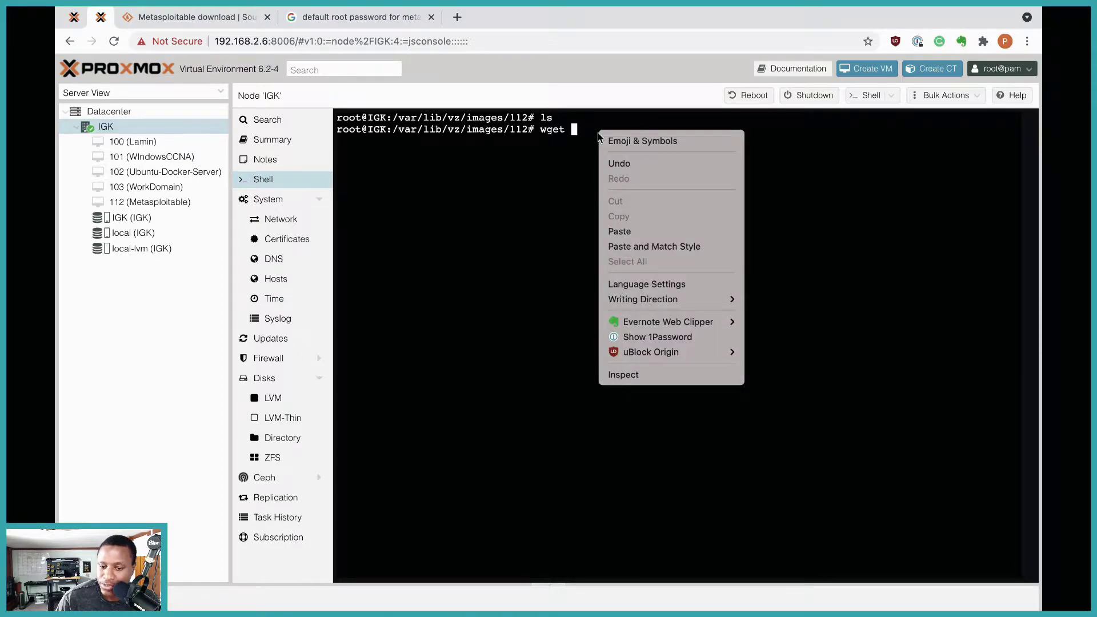
pyautogui.click(616, 232)
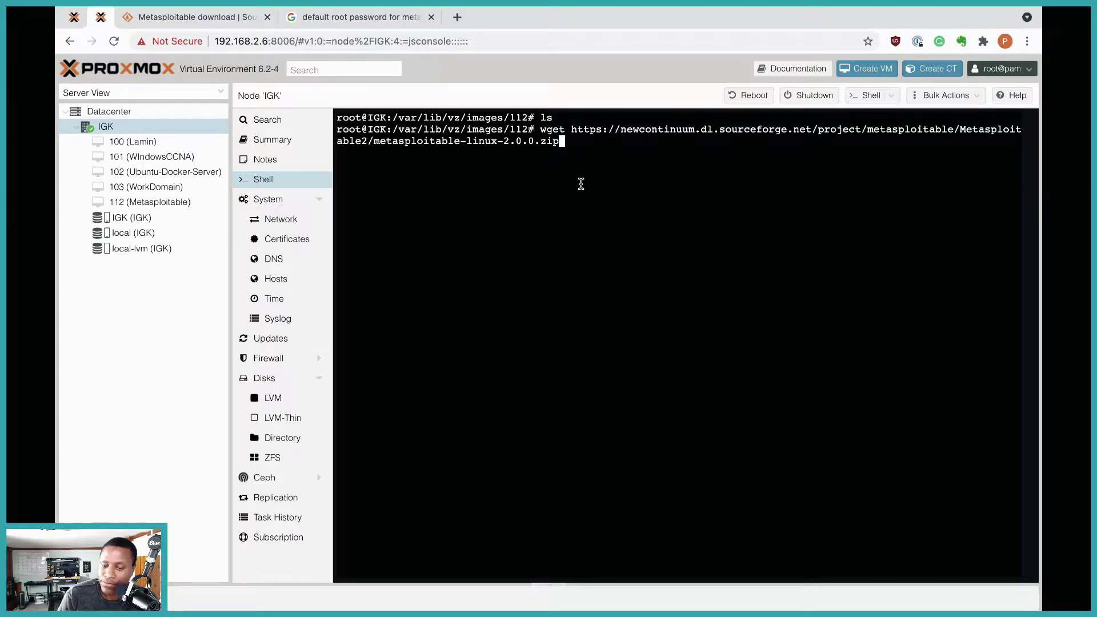
pyautogui.press('Return')
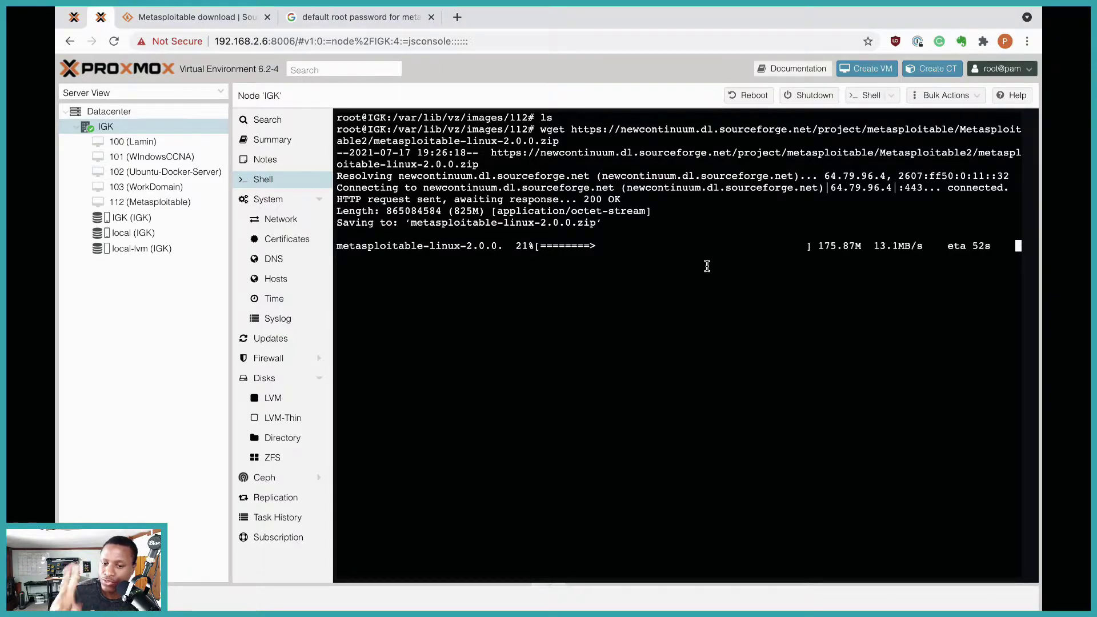
pyautogui.moveTo(393, 118); pyautogui.dragTo(511, 118)
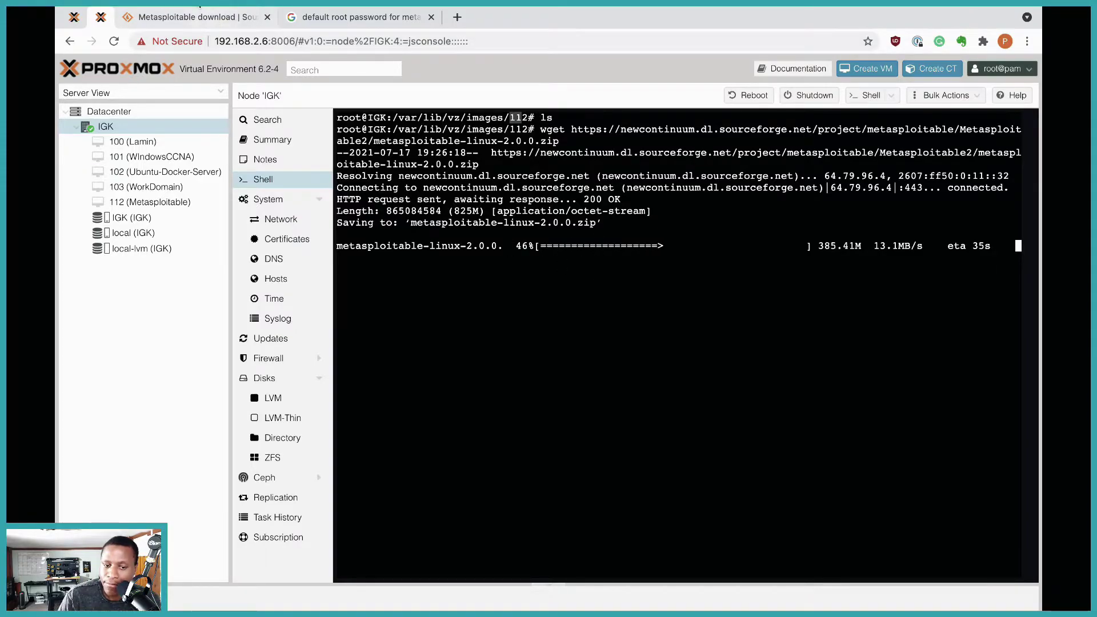
pyautogui.click(191, 17)
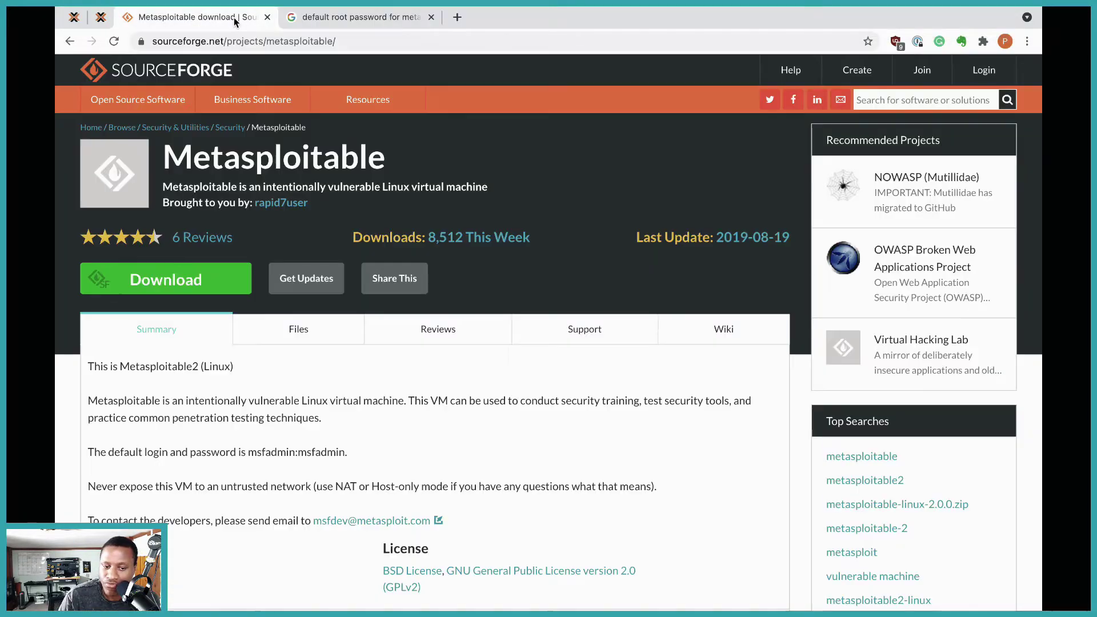
pyautogui.click(96, 18)
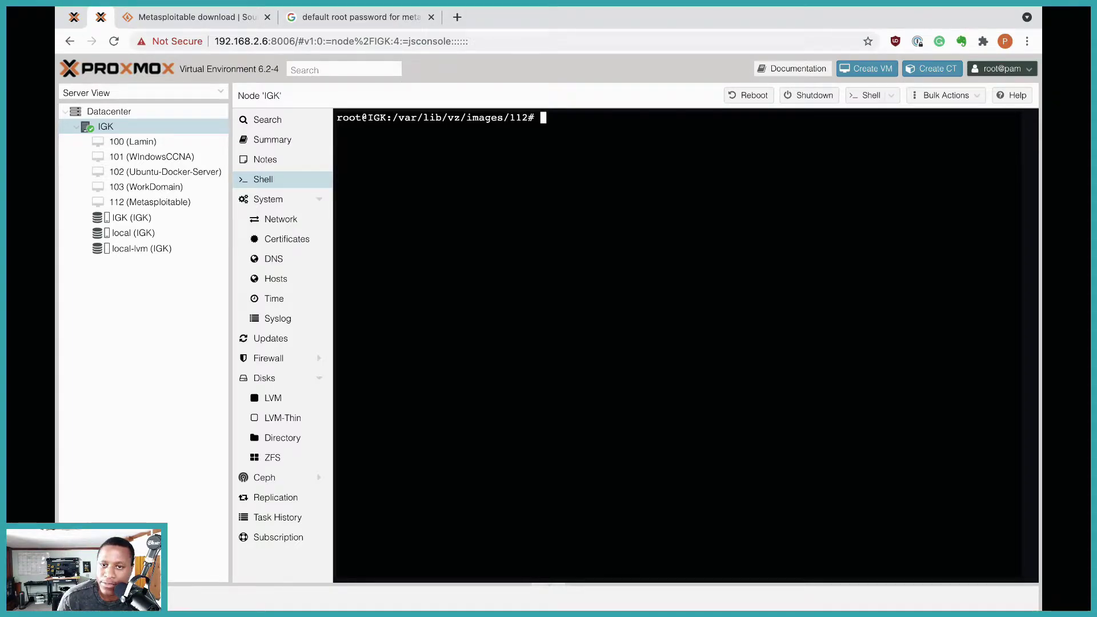
# List the 112 directory's contents and check the downloaded Metasploitable archive's file name and extension.
pyautogui.write('ls')
pyautogui.press('Return')
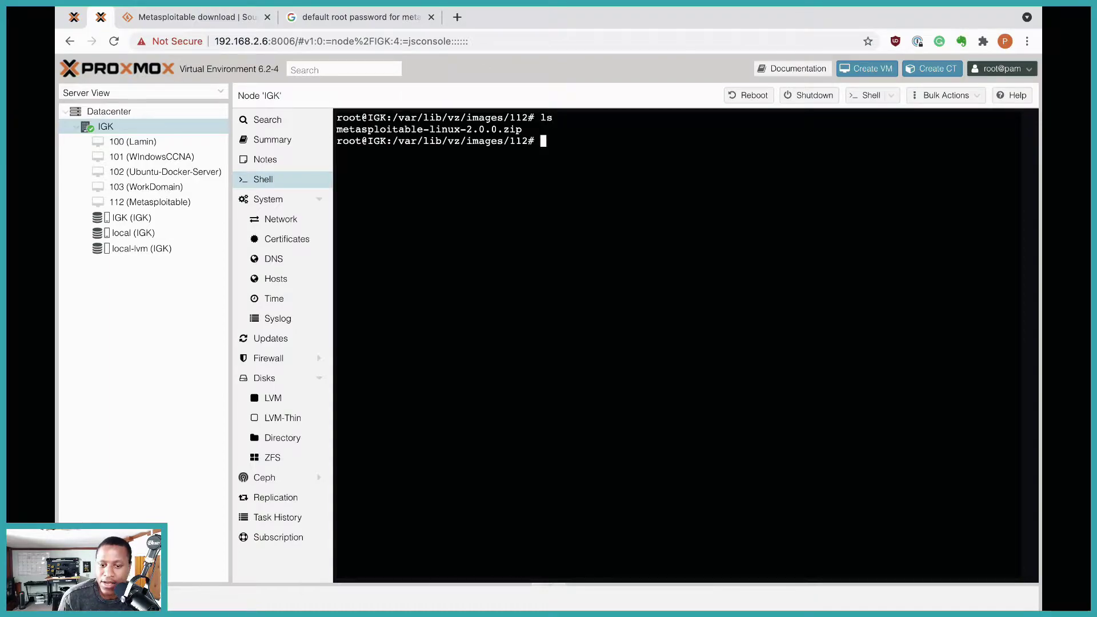
pyautogui.moveTo(527, 143); pyautogui.dragTo(339, 133)
pyautogui.click(520, 126)
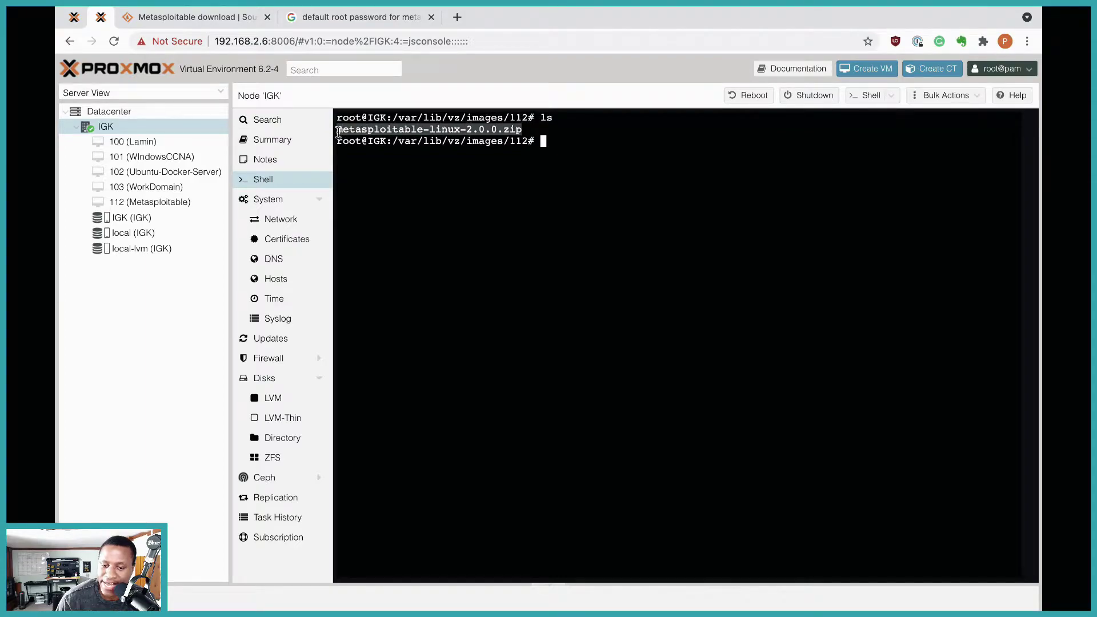
pyautogui.moveTo(535, 131); pyautogui.dragTo(501, 129)
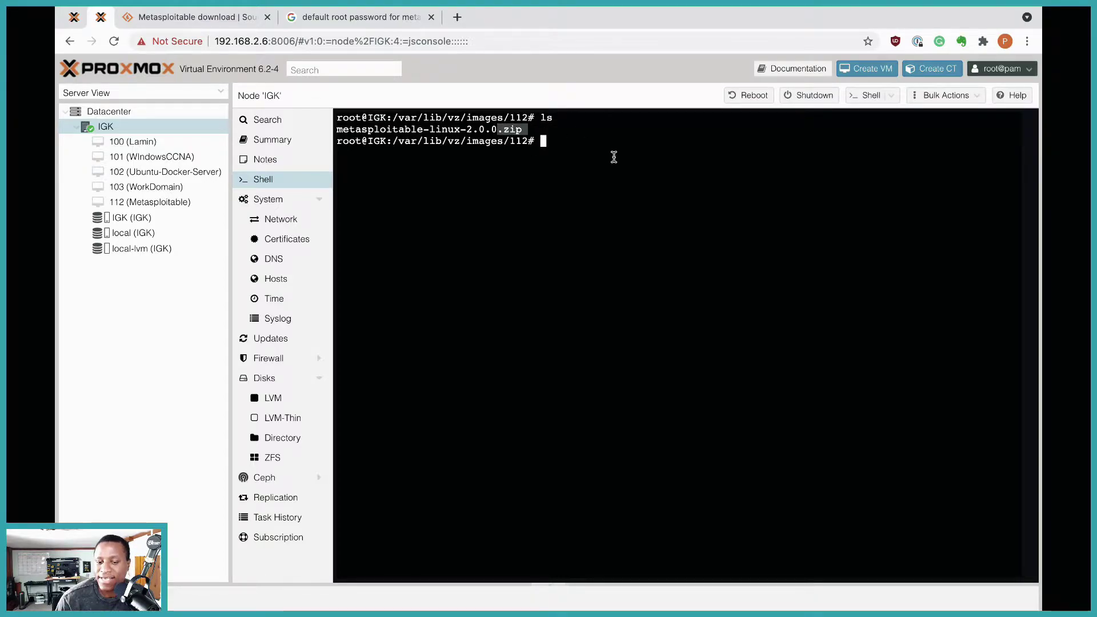
pyautogui.click(466, 130)
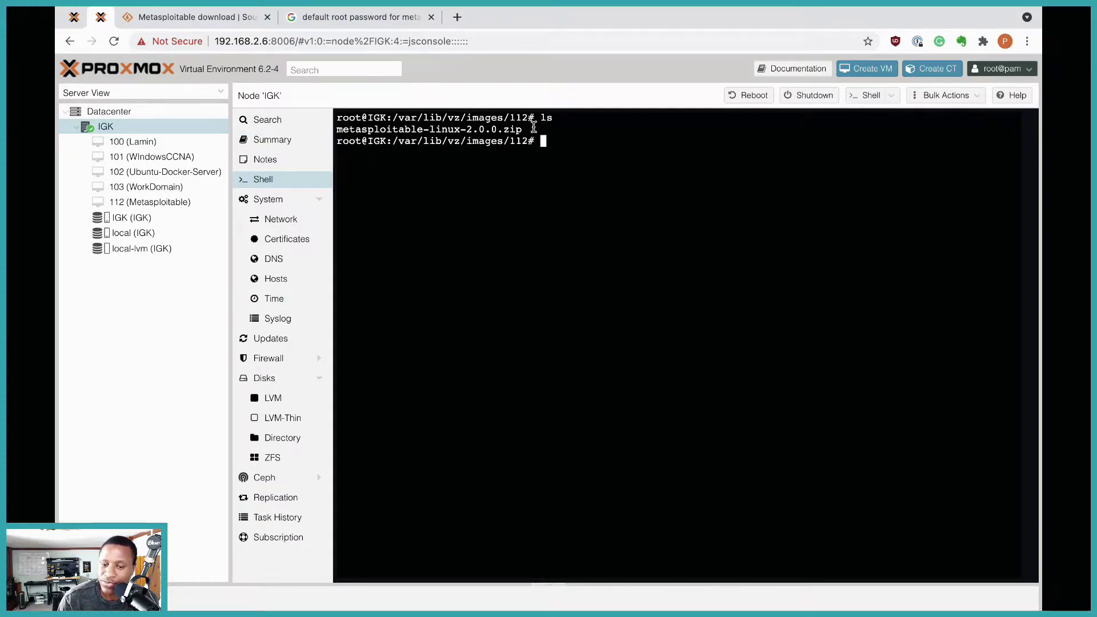
# Run unzip without arguments to check that the tool is available and review its usage options.
pyautogui.moveTo(515, 130); pyautogui.dragTo(561, 138)
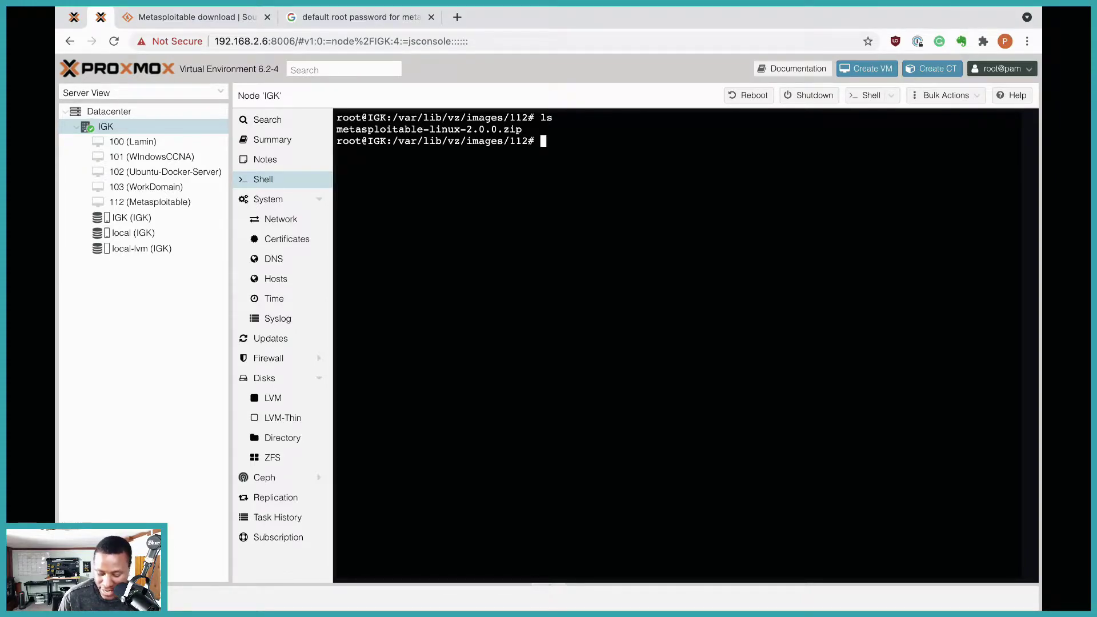
pyautogui.write('unzip')
pyautogui.press('Return')
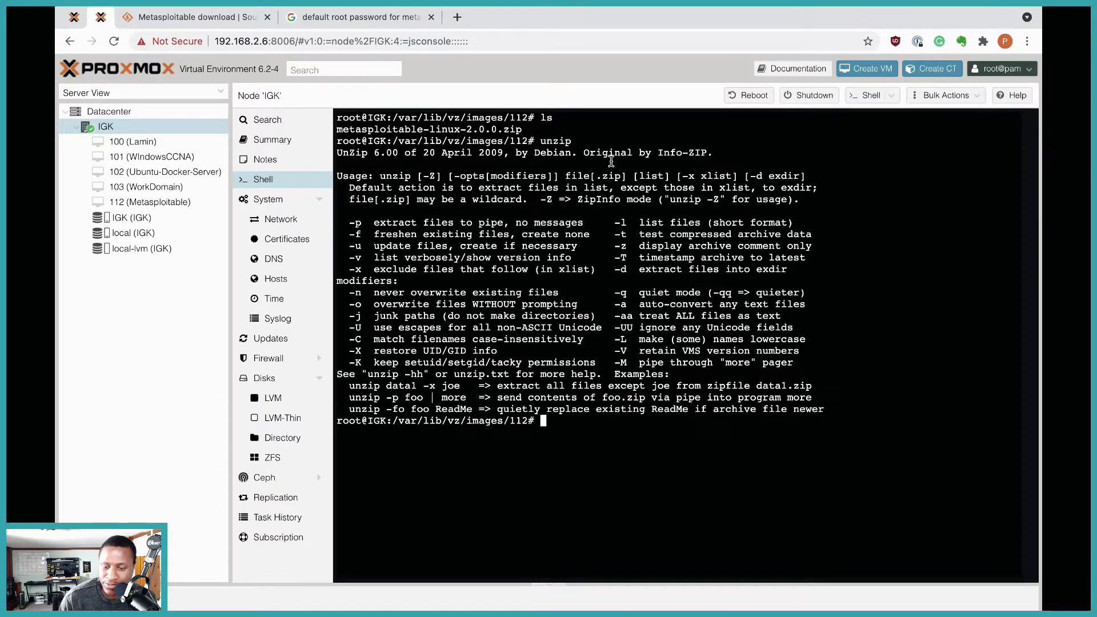
pyautogui.moveTo(368, 260); pyautogui.dragTo(345, 201)
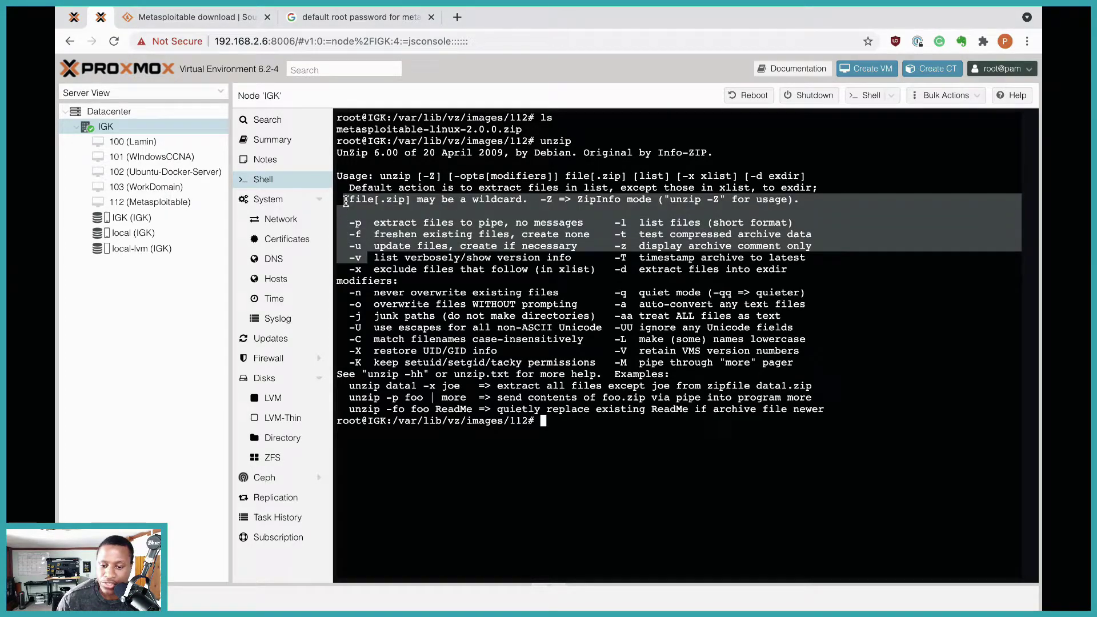
pyautogui.click(529, 303)
pyautogui.moveTo(829, 419); pyautogui.dragTo(362, 195)
pyautogui.click(659, 364)
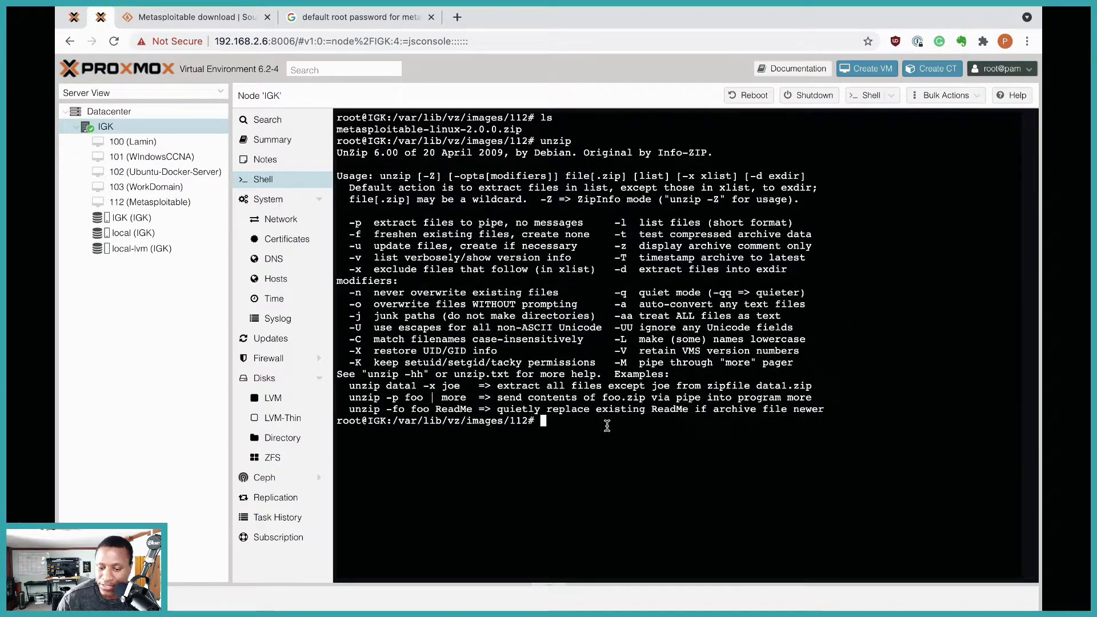
# Clear the terminal, install the unzip package with apt and review the installation output.
pyautogui.hotkey('ctrl', 'l')
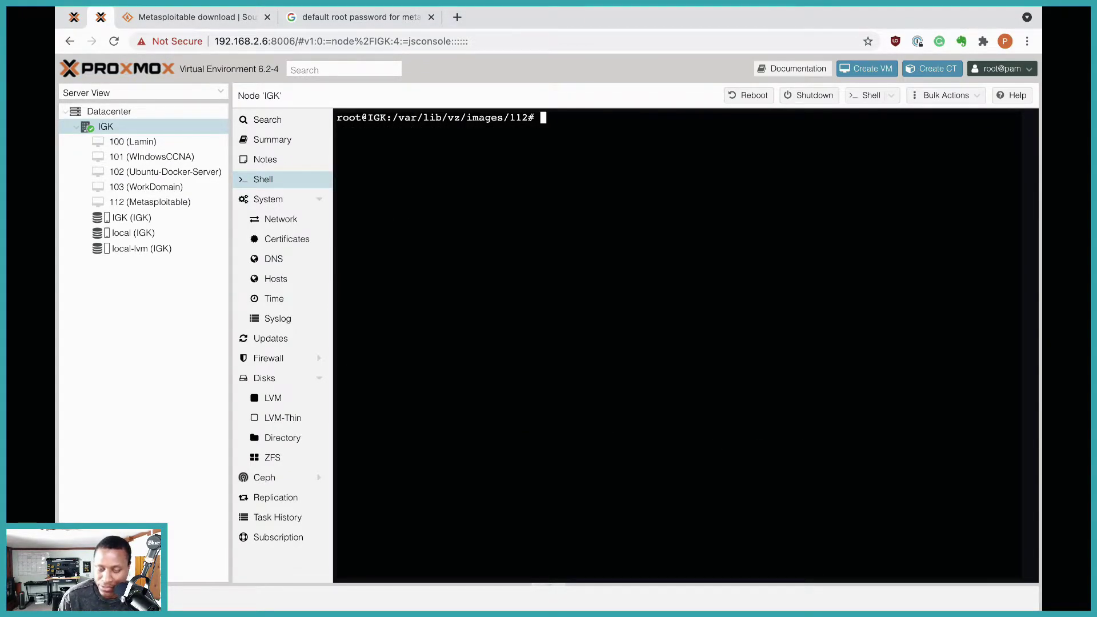
pyautogui.write('apt i')
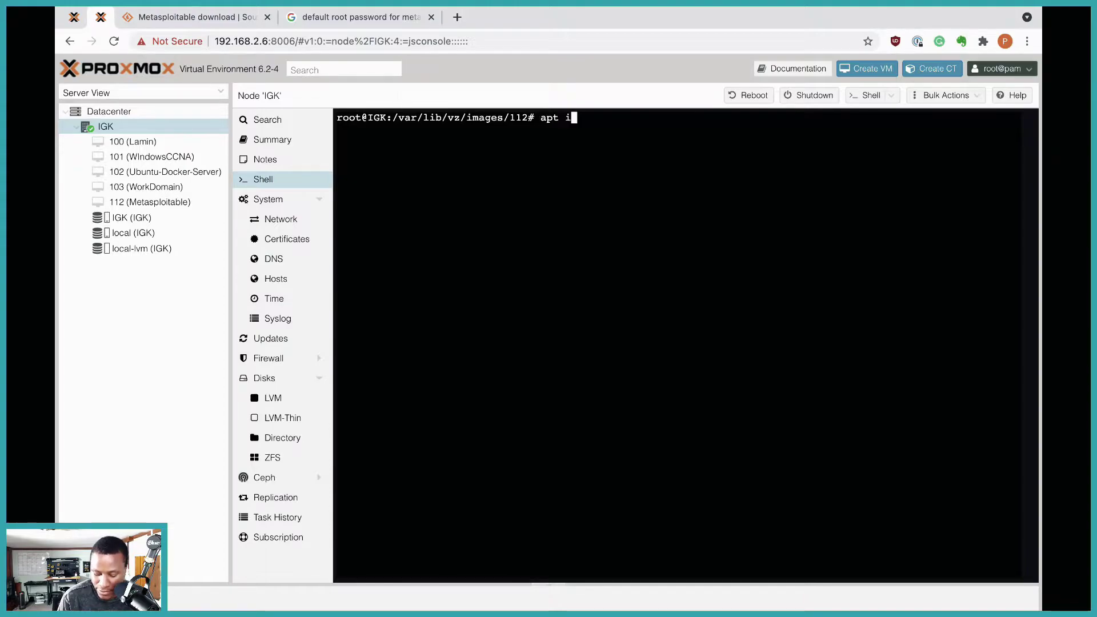
pyautogui.write('nstall ')
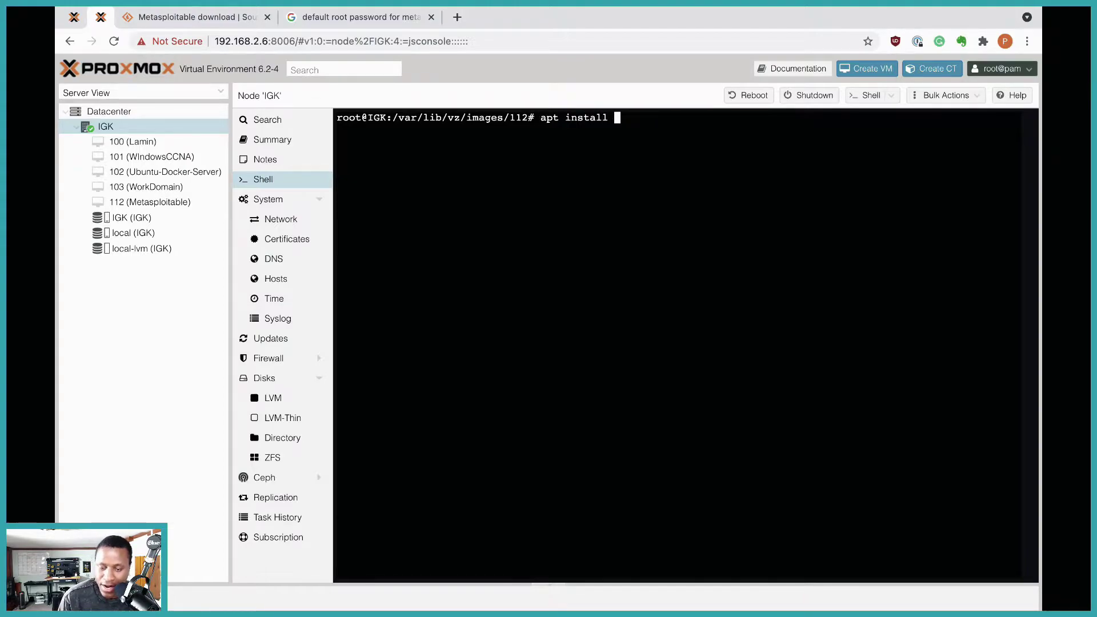
pyautogui.write('unzip')
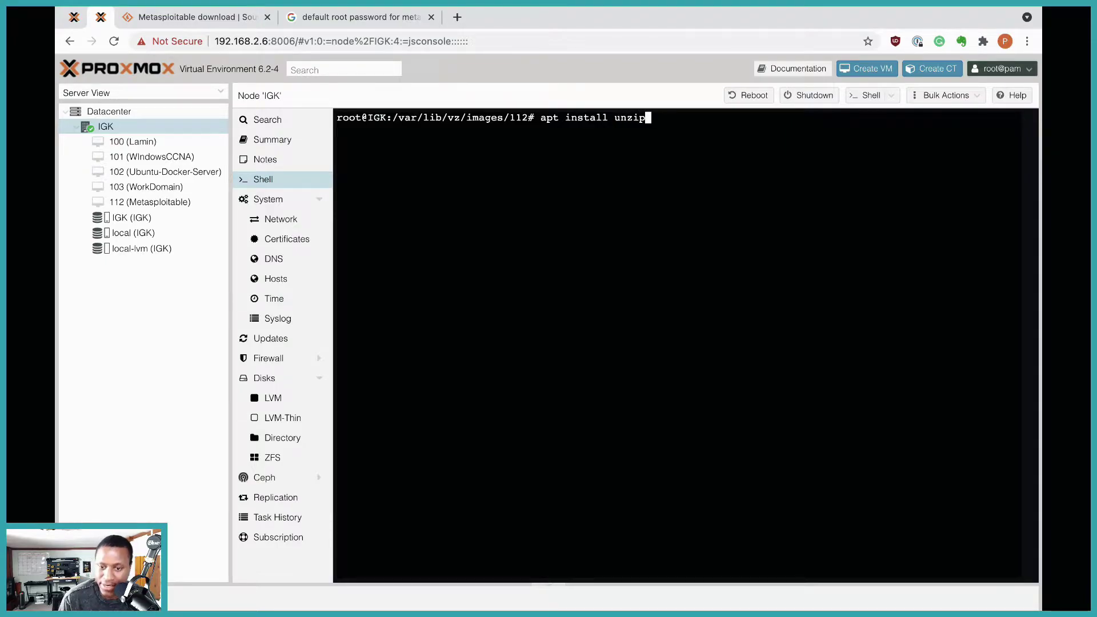
pyautogui.press('Return')
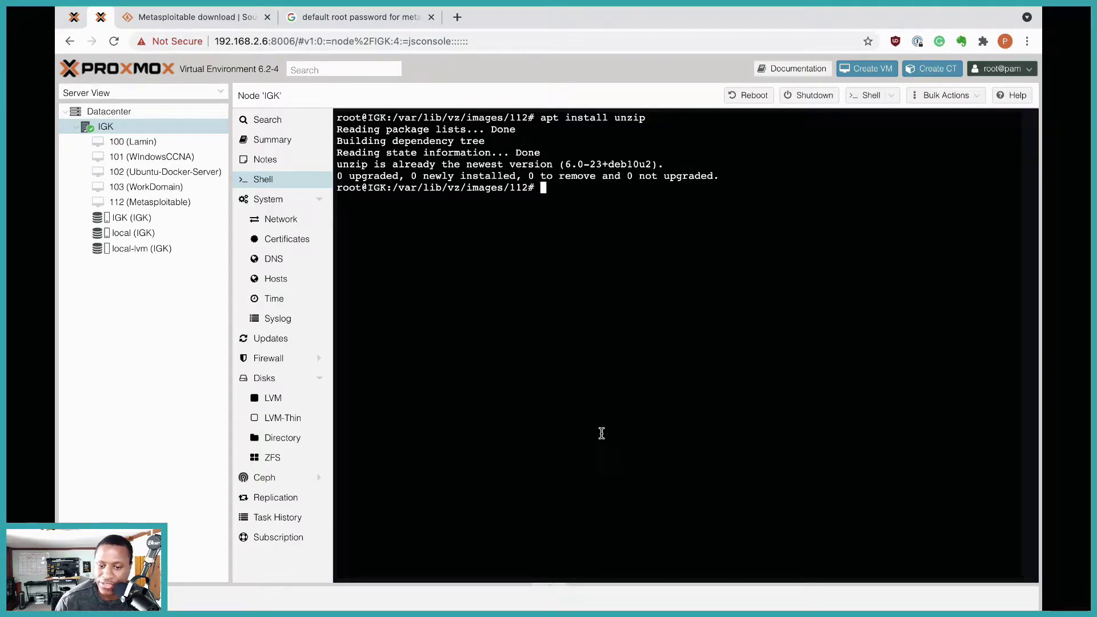
pyautogui.moveTo(760, 172); pyautogui.dragTo(324, 169)
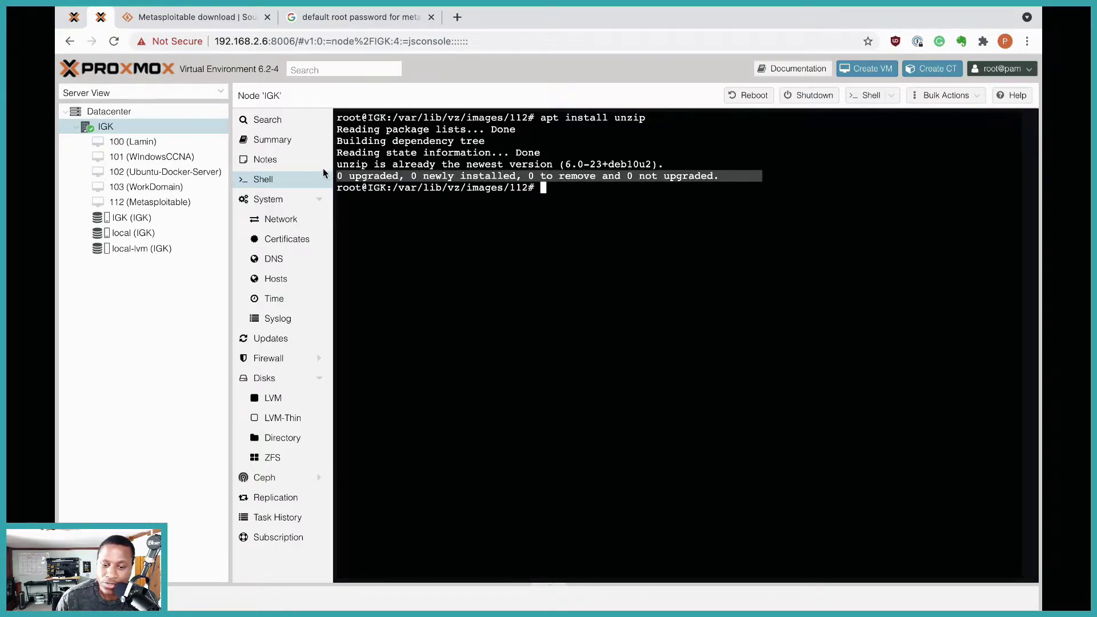
pyautogui.moveTo(319, 131); pyautogui.dragTo(350, 129)
pyautogui.click(415, 146)
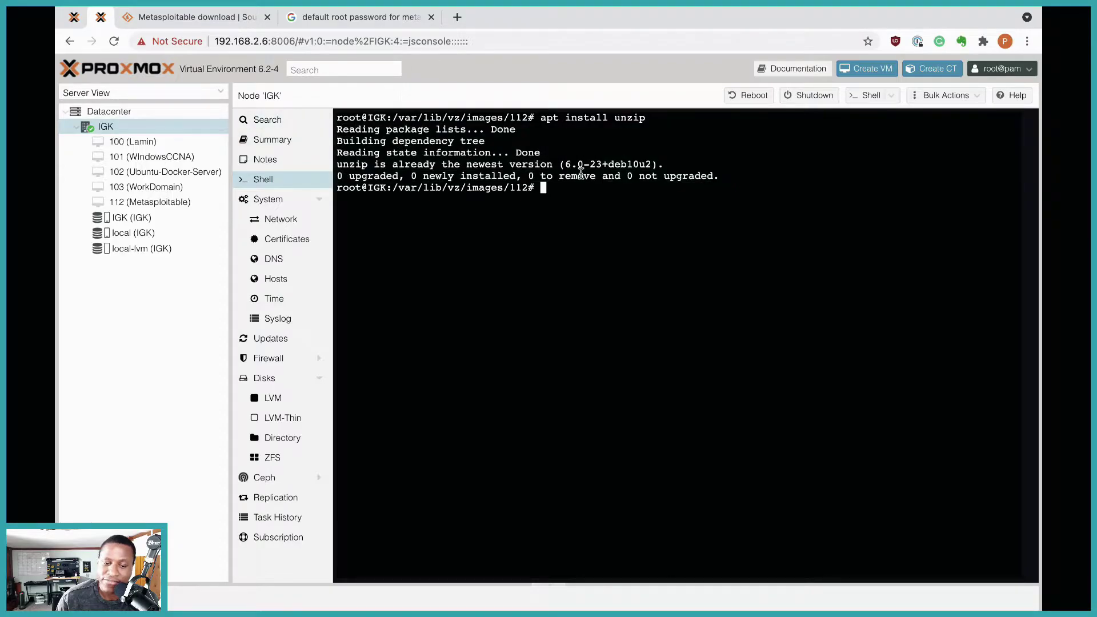
pyautogui.moveTo(743, 178); pyautogui.dragTo(442, 164)
pyautogui.click(412, 144)
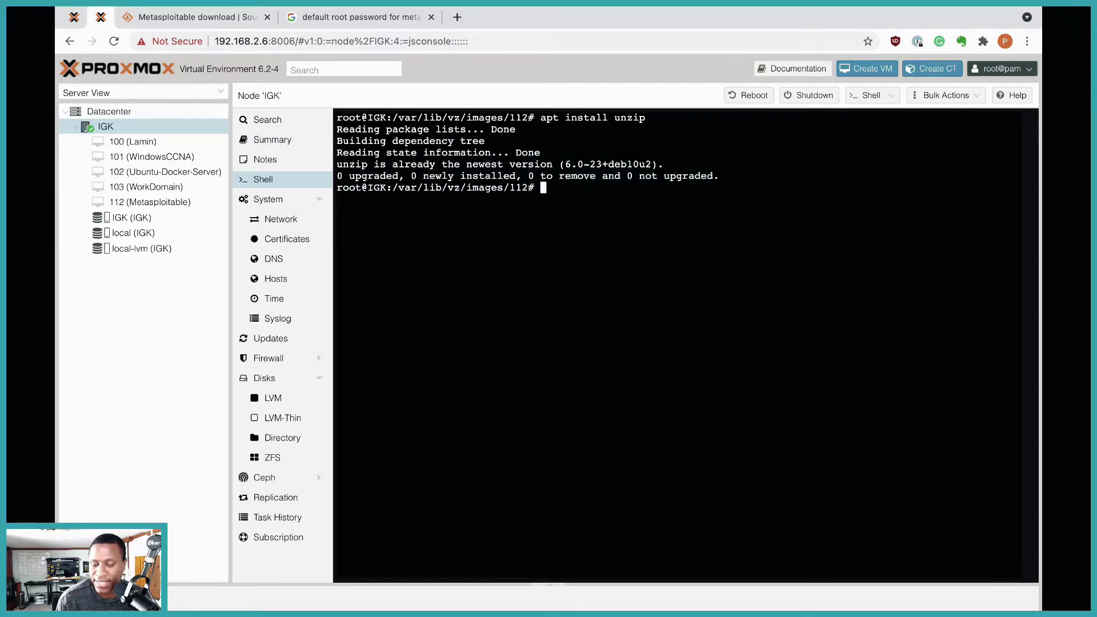
# Clear the terminal and list the 112 directory to check the name of the zip archive.
pyautogui.hotkey('ctrl', 'l')
pyautogui.write('ls')
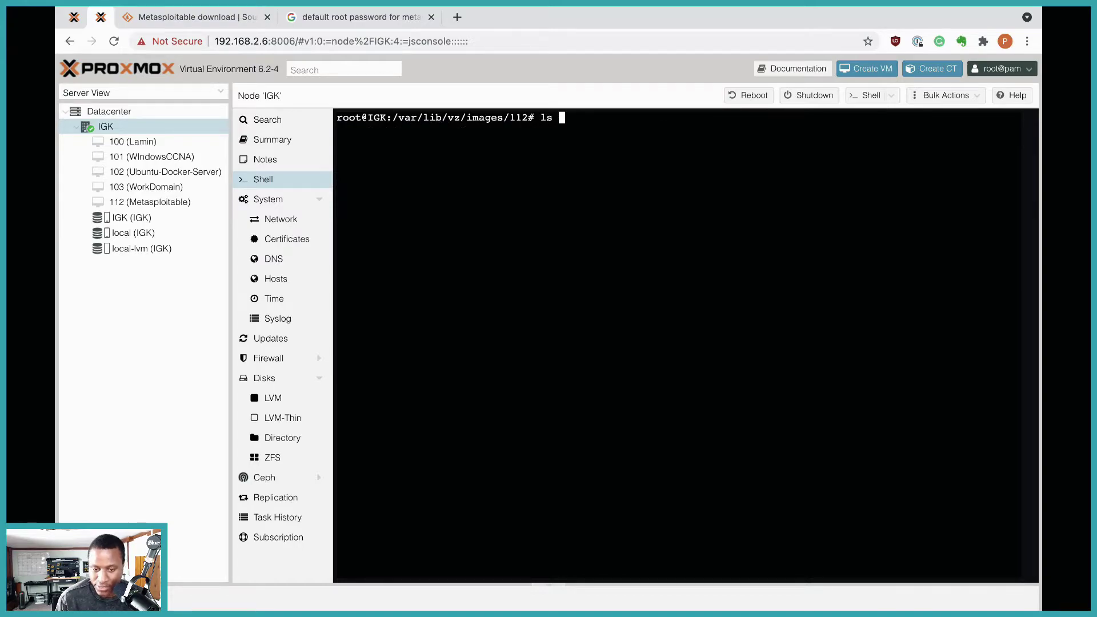
pyautogui.press('Return')
pyautogui.moveTo(535, 130); pyautogui.dragTo(444, 134)
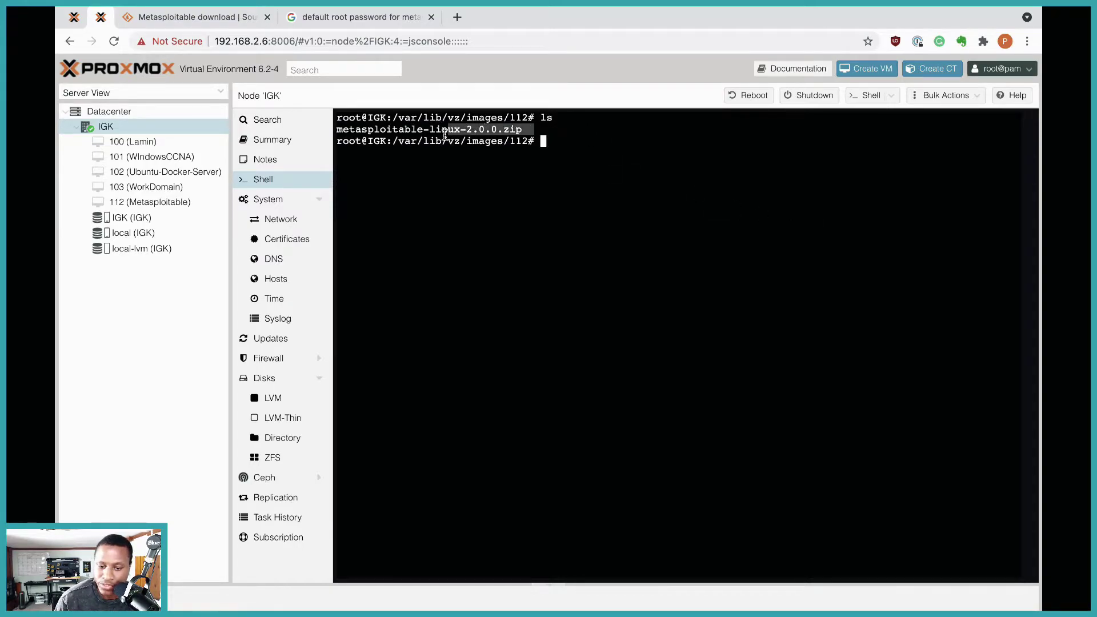
pyautogui.click(445, 135)
# Extract metasploitable-linux-2.0.0.zip into the 112 directory with unzip and review the list of extracted files.
pyautogui.write('u')
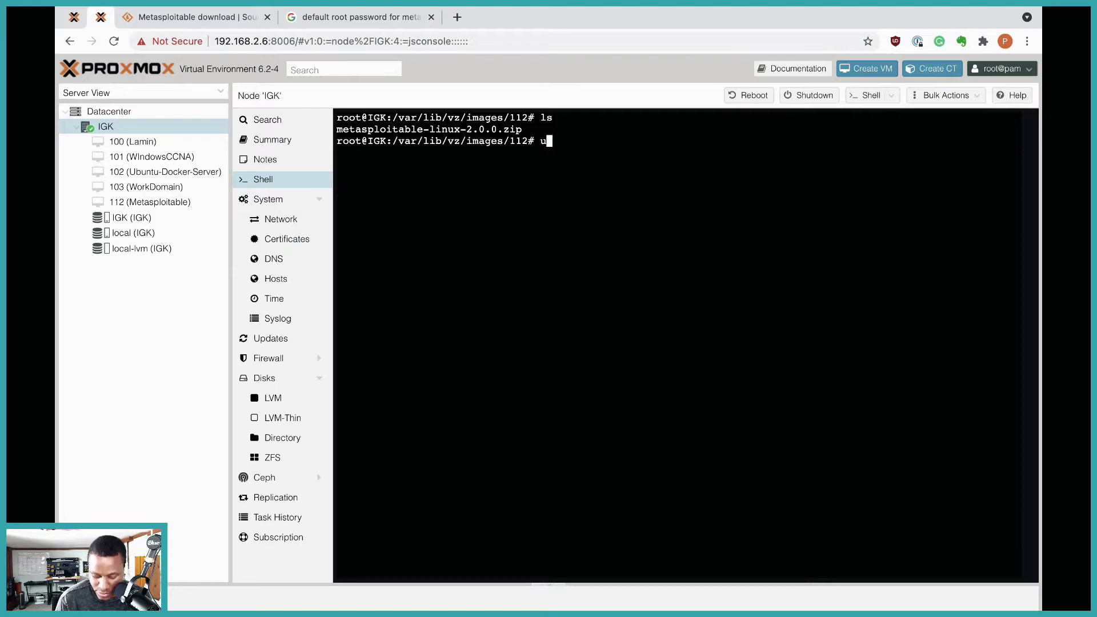
pyautogui.write('nzip m')
pyautogui.press('Tab')
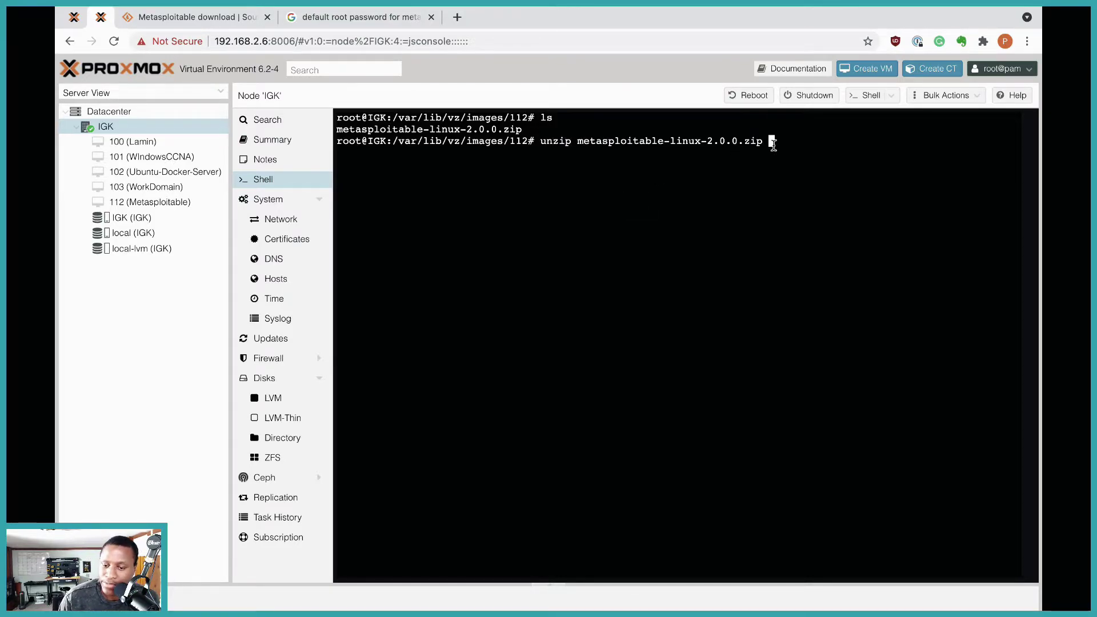
pyautogui.moveTo(769, 143); pyautogui.dragTo(540, 142)
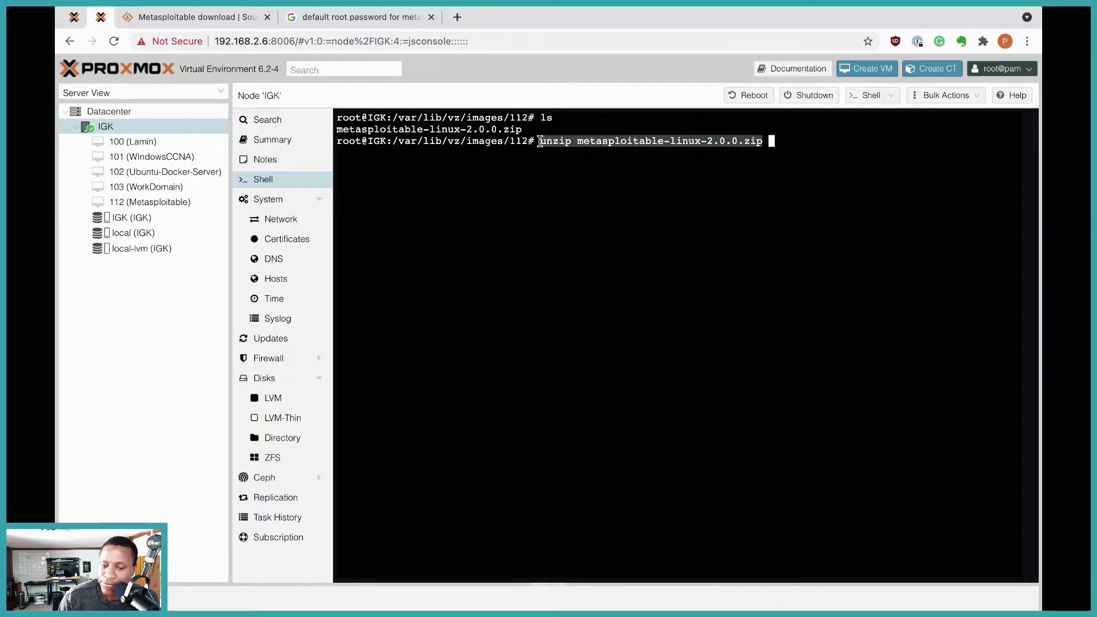
pyautogui.click(769, 148)
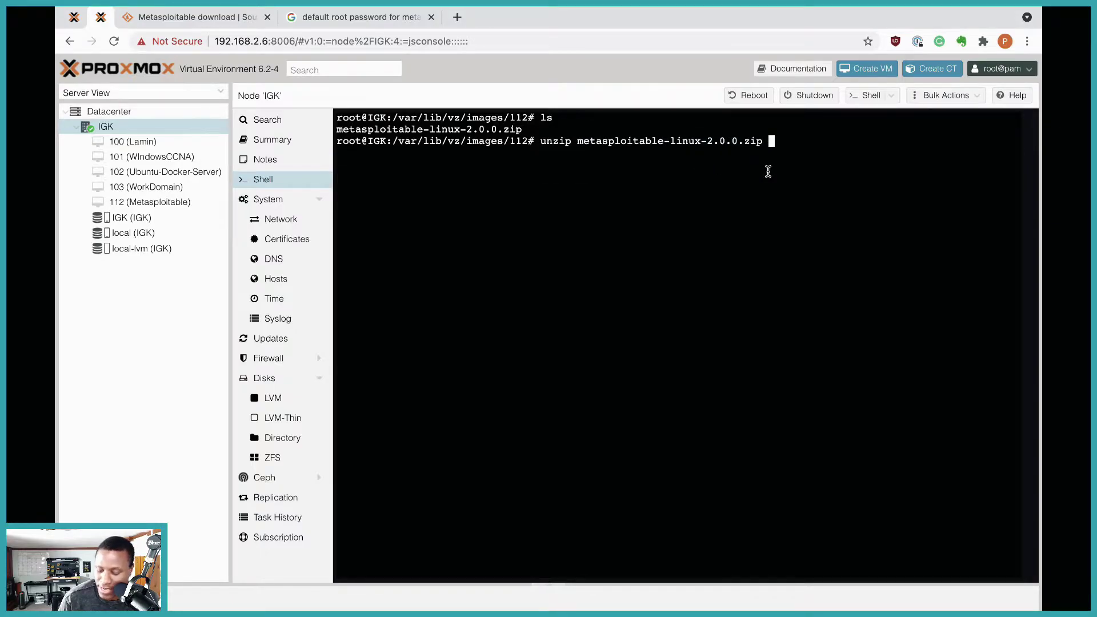
pyautogui.press('Return')
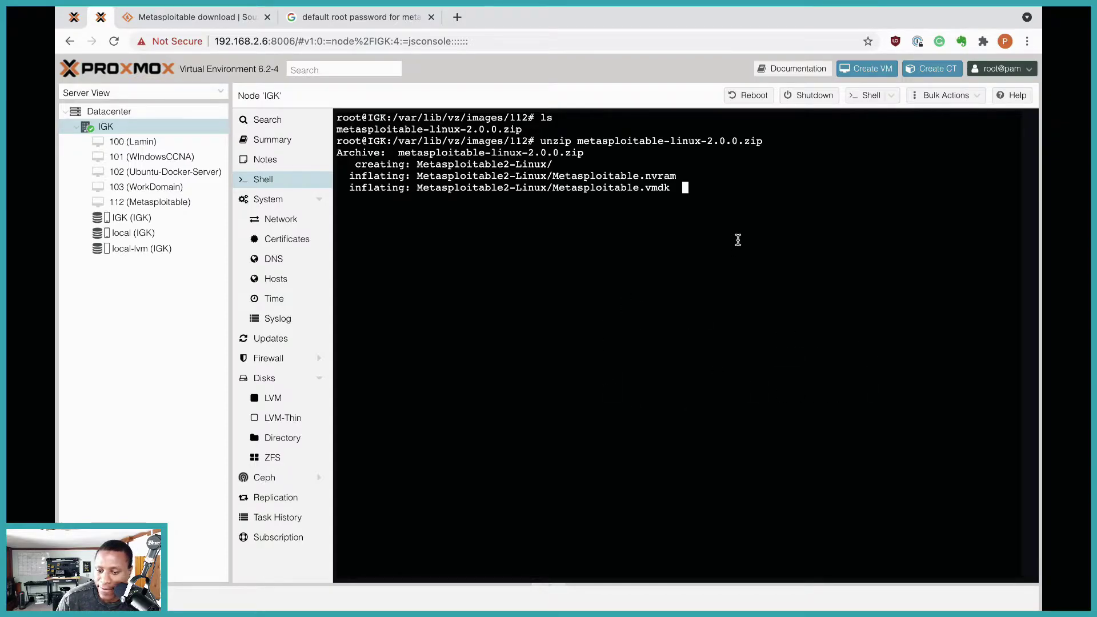
pyautogui.moveTo(707, 223); pyautogui.dragTo(339, 176)
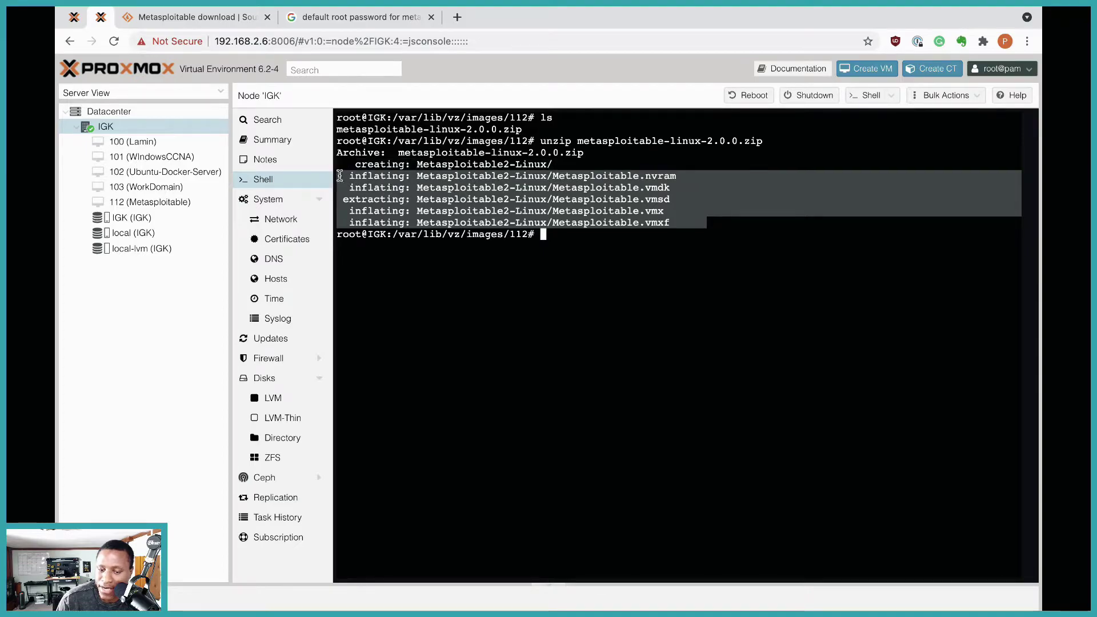
pyautogui.click(339, 176)
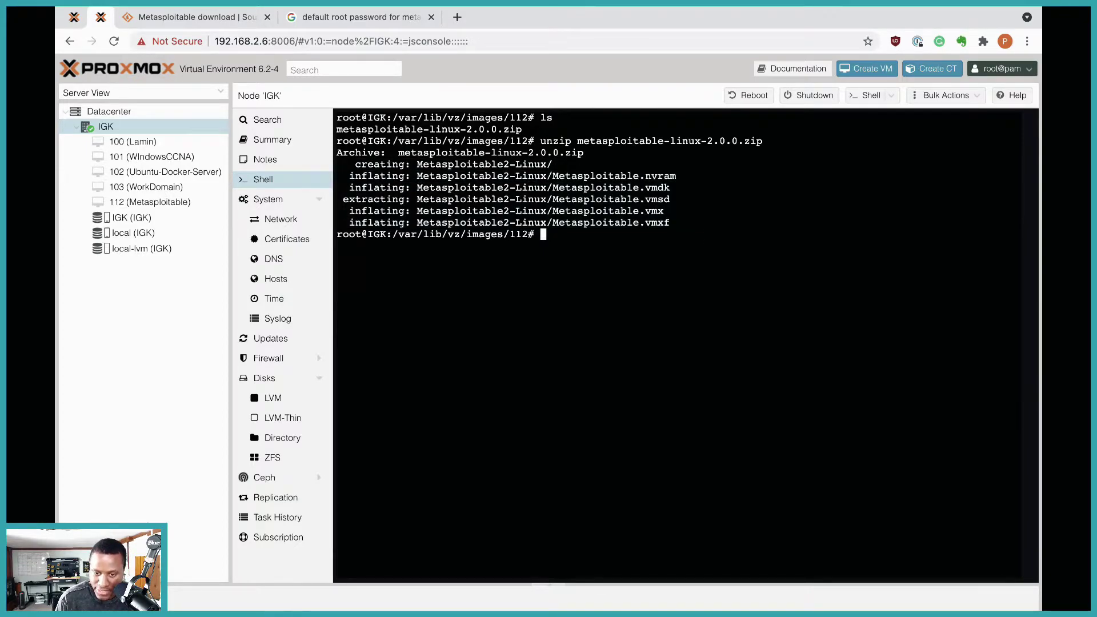
# Clear the terminal and list the 112 directory to check for the extracted folder beside the archive.
pyautogui.hotkey('ctrl', 'l')
pyautogui.write('ls')
pyautogui.press('Return')
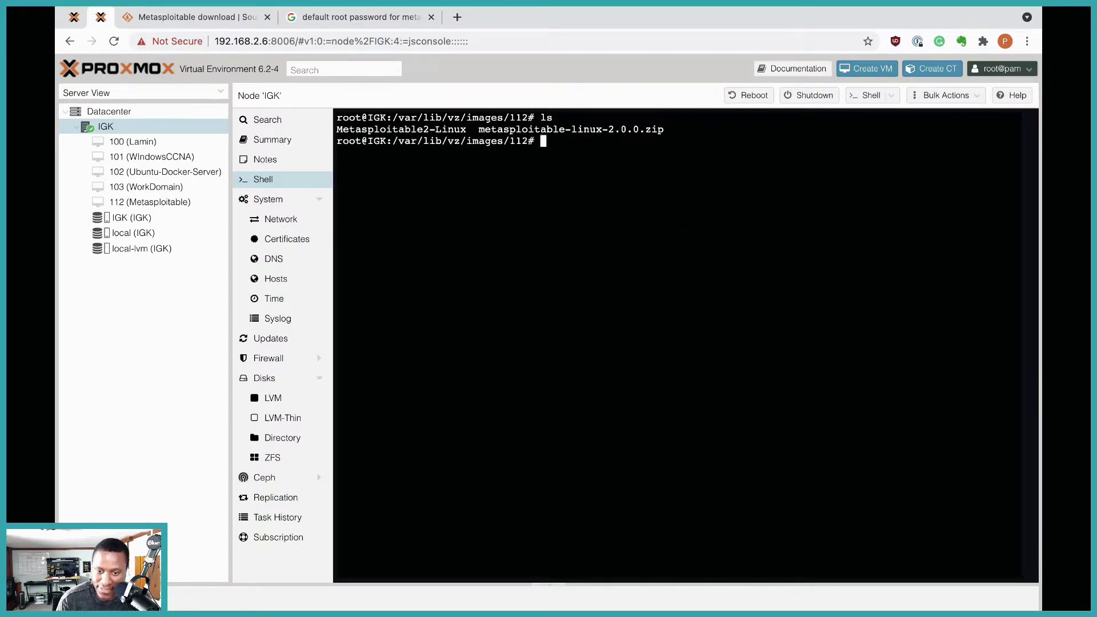
pyautogui.moveTo(336, 129); pyautogui.dragTo(620, 131)
pyautogui.click(448, 145)
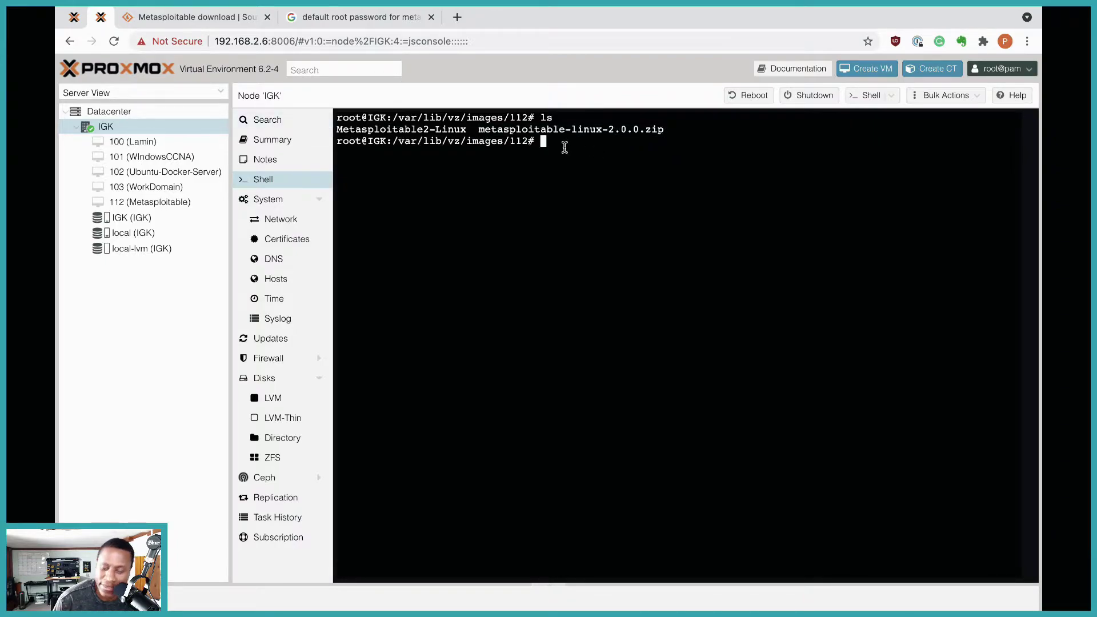
# Change into the extracted Metasploitable2-Linux directory.
pyautogui.write('cd ')
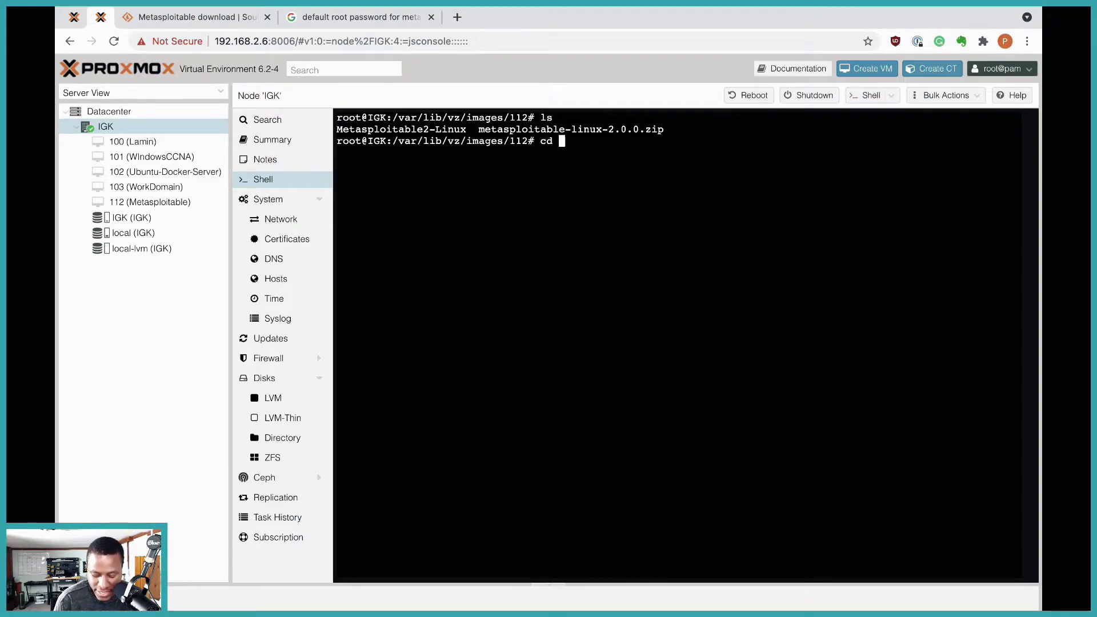
pyautogui.write('M')
pyautogui.press('Tab')
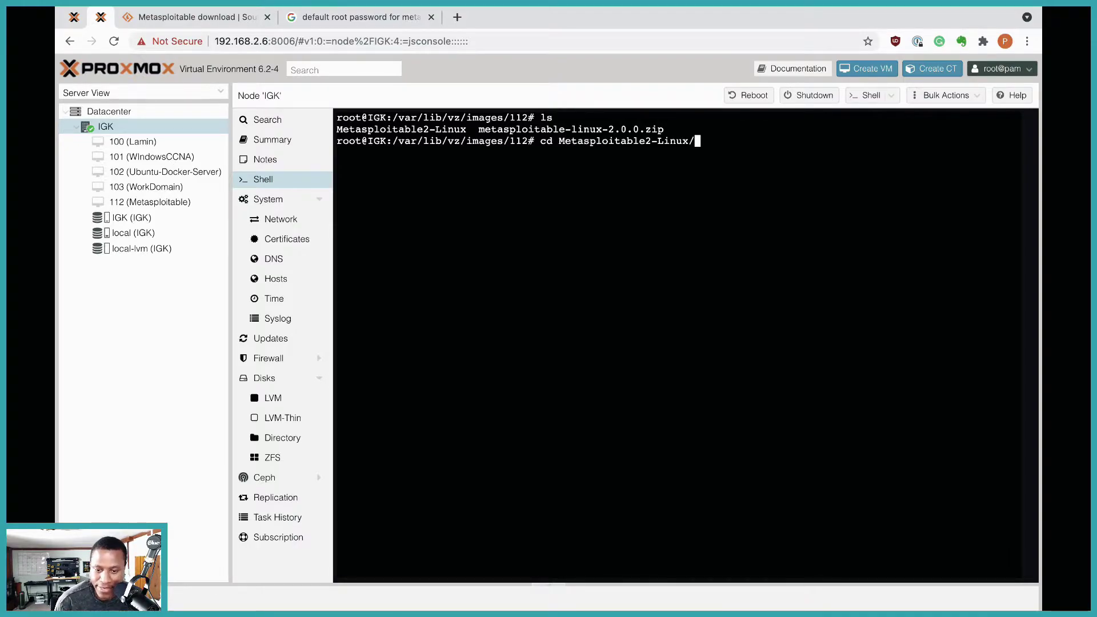
pyautogui.moveTo(700, 140); pyautogui.dragTo(572, 142)
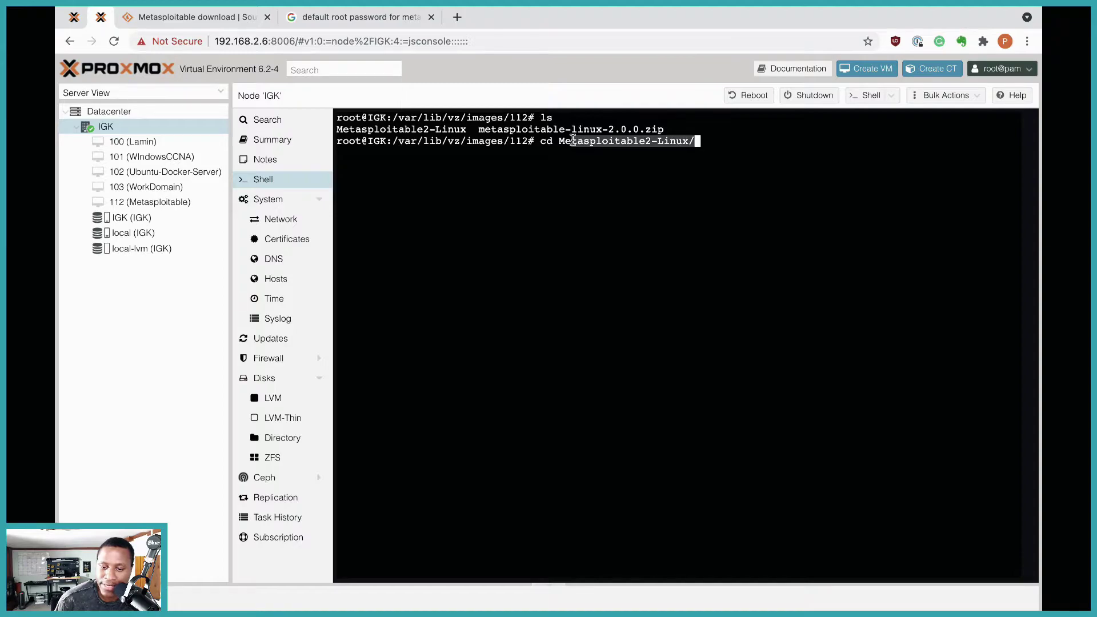
pyautogui.press('Return')
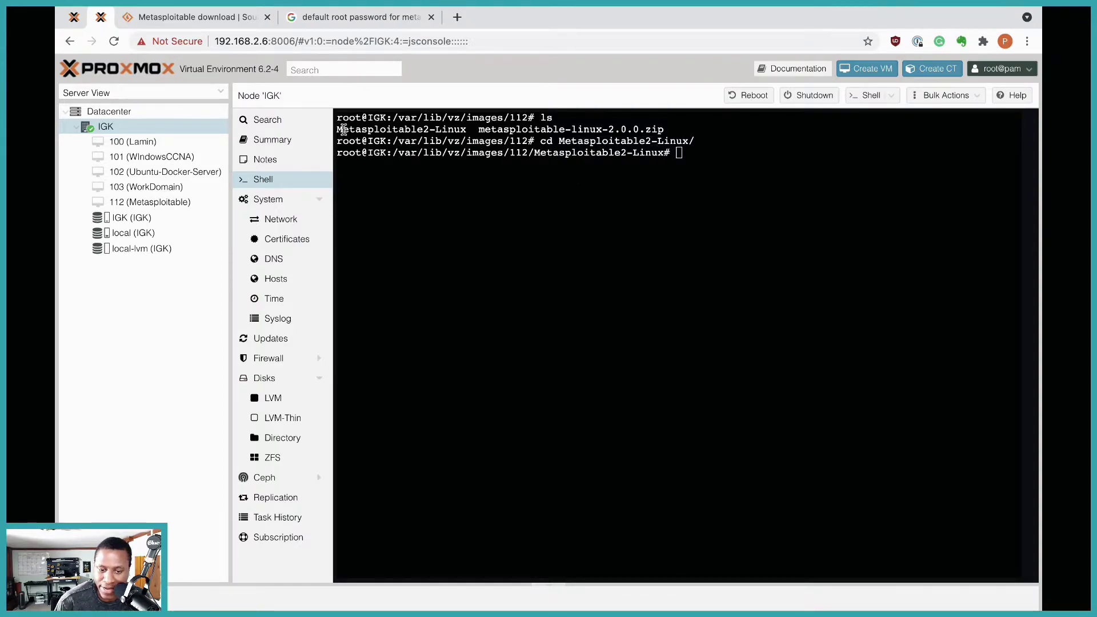
pyautogui.moveTo(338, 130); pyautogui.dragTo(429, 132)
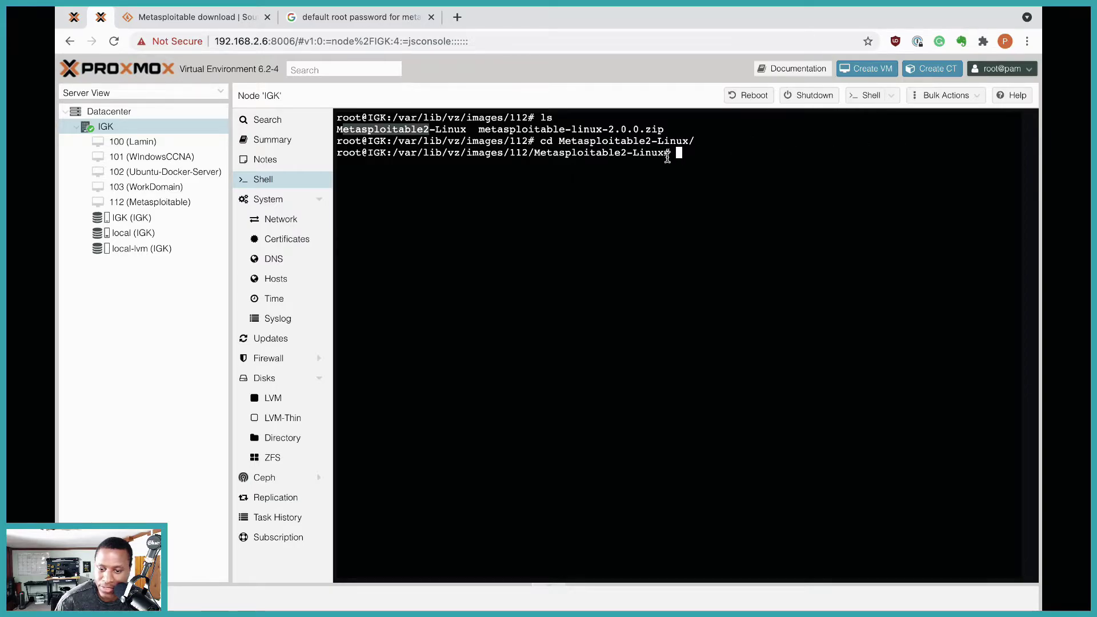
# Clear the terminal and check the full current path in the prompt.
pyautogui.hotkey('ctrl', 'l')
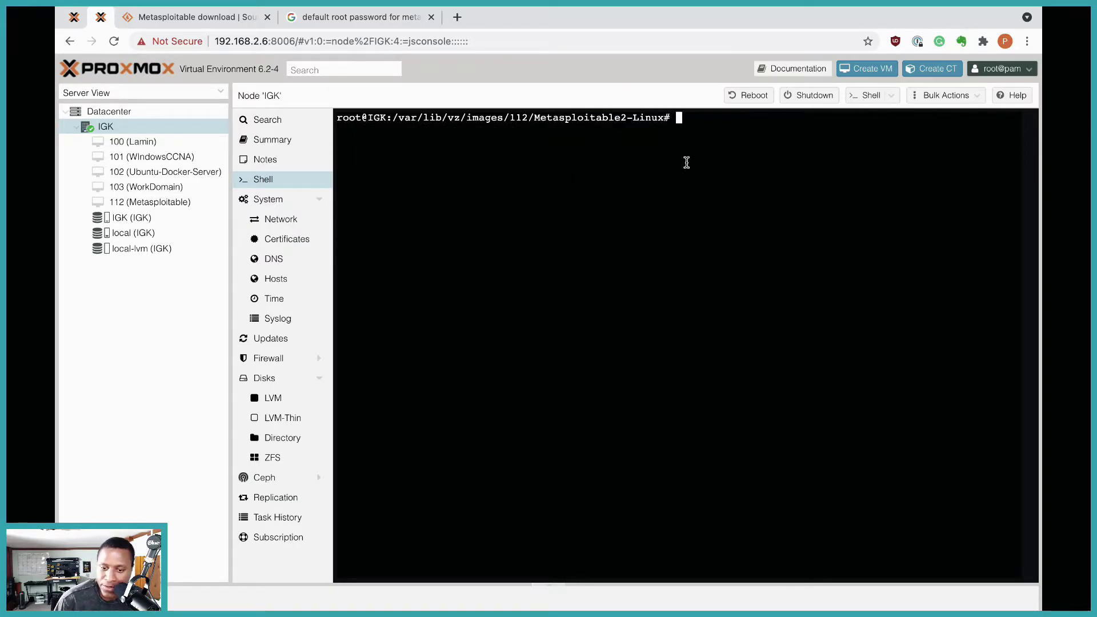
pyautogui.moveTo(658, 117); pyautogui.dragTo(403, 117)
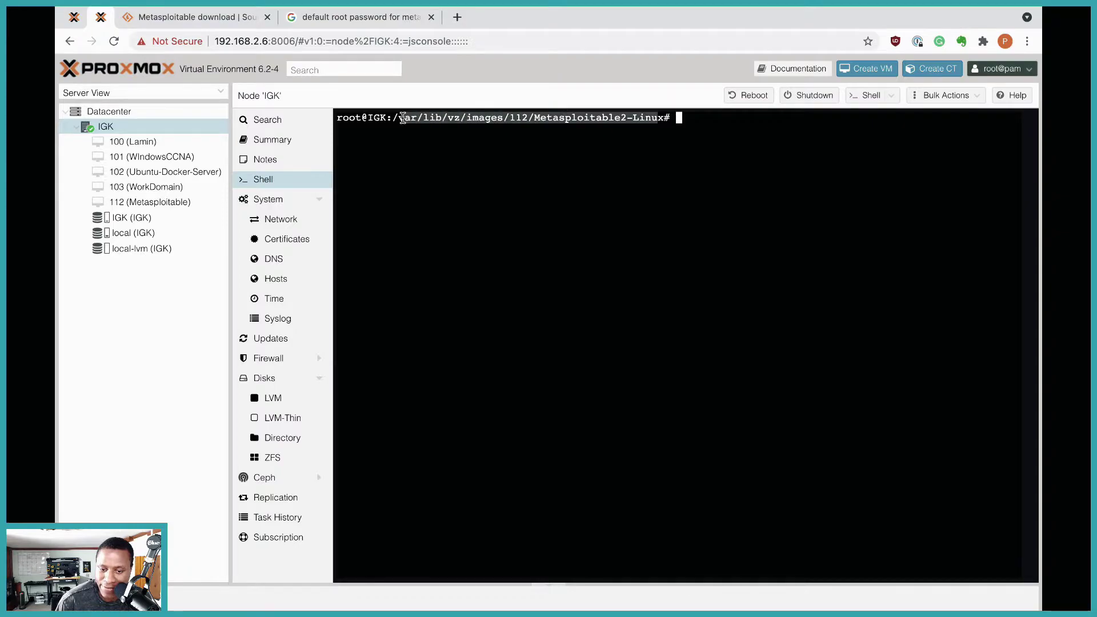
pyautogui.moveTo(534, 118); pyautogui.dragTo(727, 118)
pyautogui.click(731, 118)
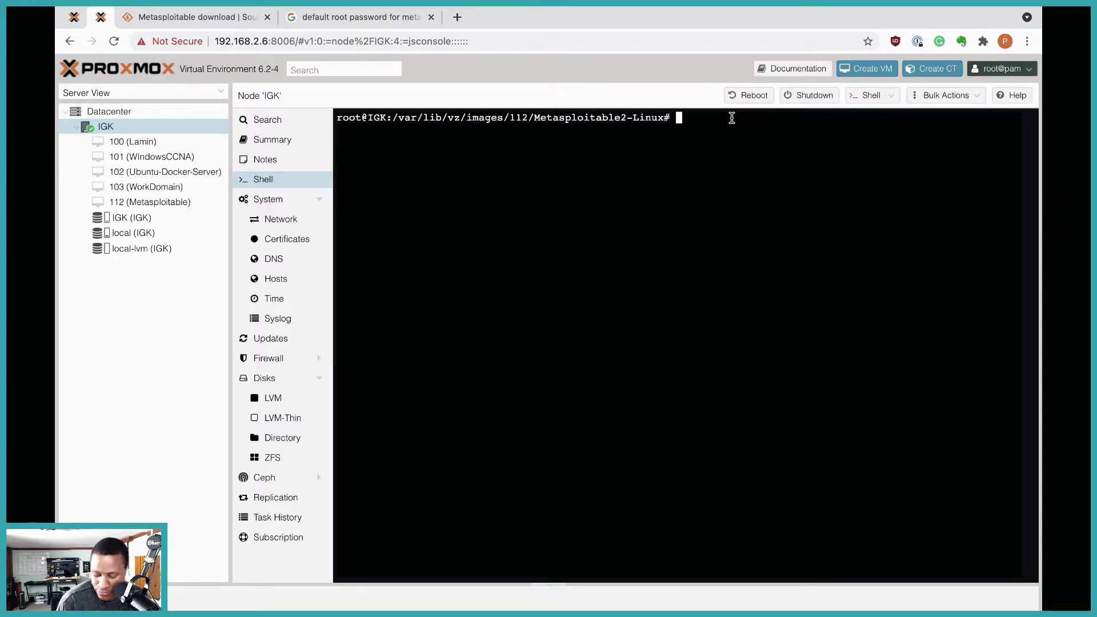
# List the contents of the Metasploitable2-Linux directory and locate the Metasploitable.vmdk disk image.
pyautogui.write('ls')
pyautogui.press('Return')
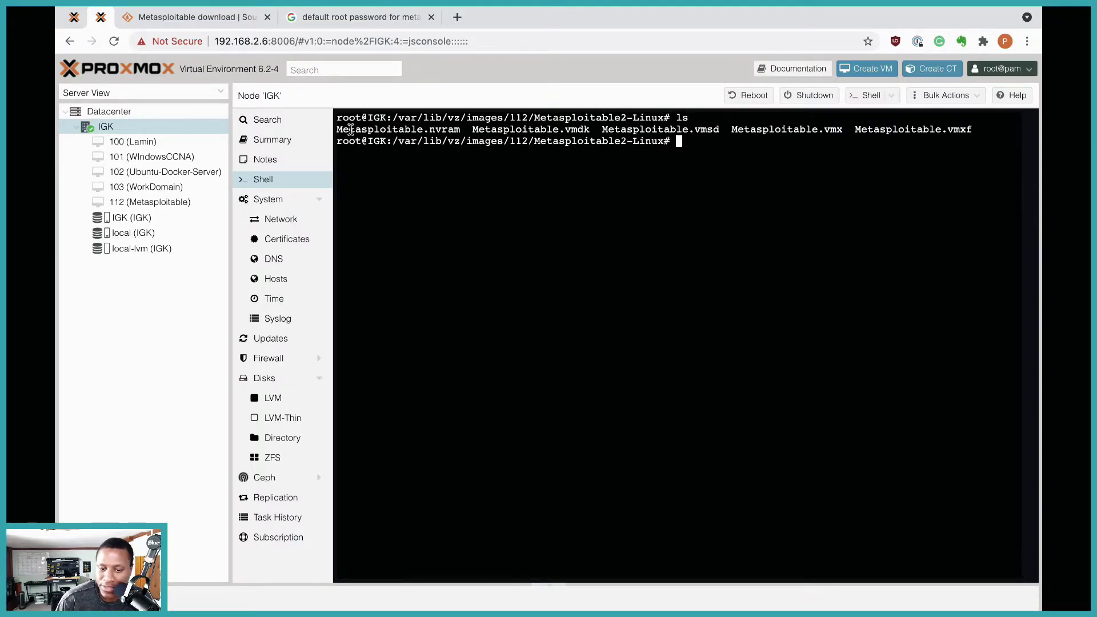
pyautogui.moveTo(336, 129); pyautogui.dragTo(751, 135)
pyautogui.click(720, 135)
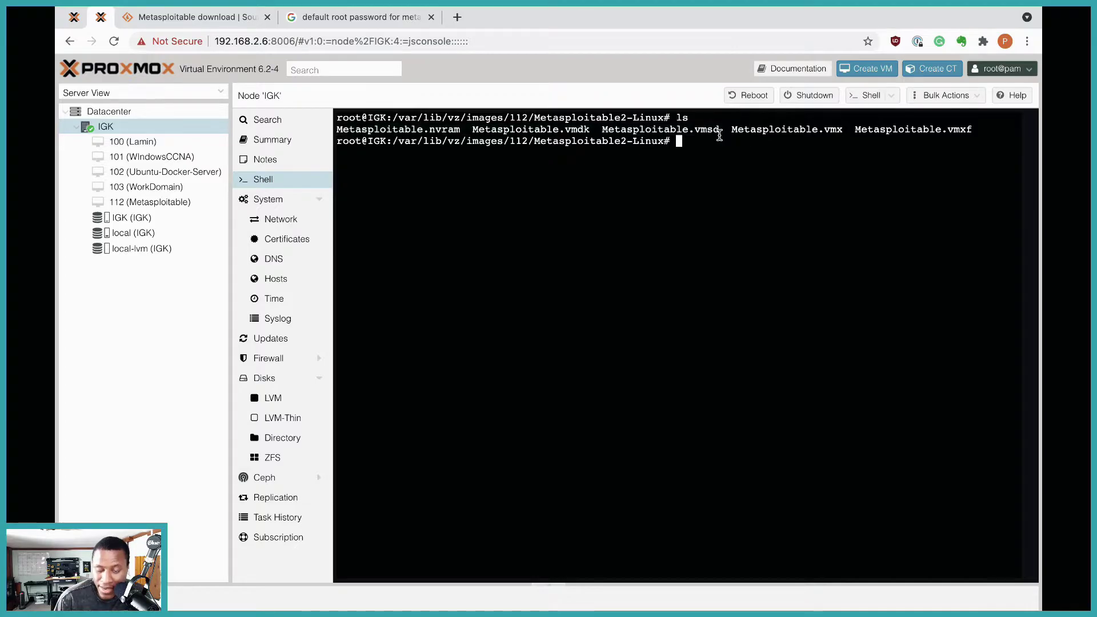
pyautogui.moveTo(595, 132); pyautogui.dragTo(469, 131)
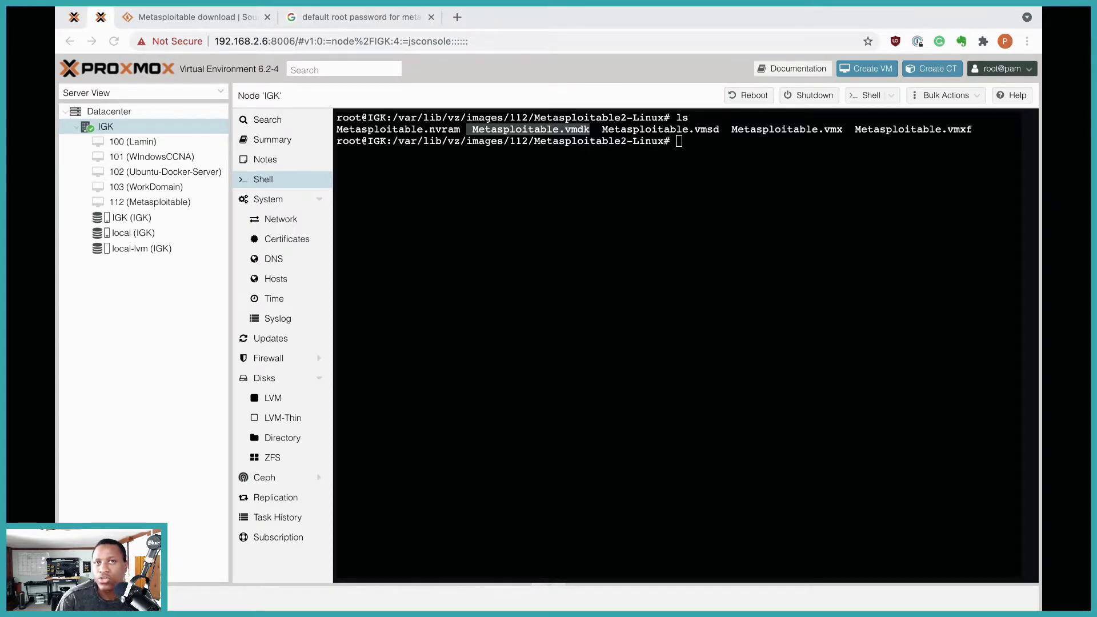
pyautogui.moveTo(591, 131); pyautogui.dragTo(474, 130)
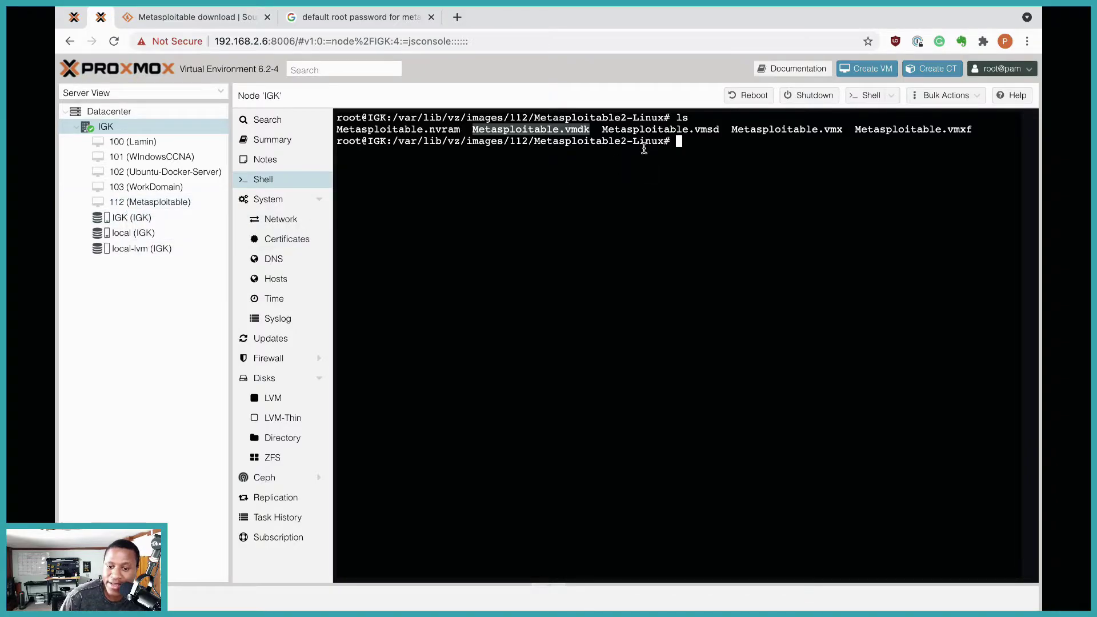
# Locate Metasploitable.vmdk in the file listing, then clear the terminal and list the Metasploitable2-Linux directory again.
pyautogui.click(609, 127)
pyautogui.moveTo(603, 131); pyautogui.dragTo(473, 131)
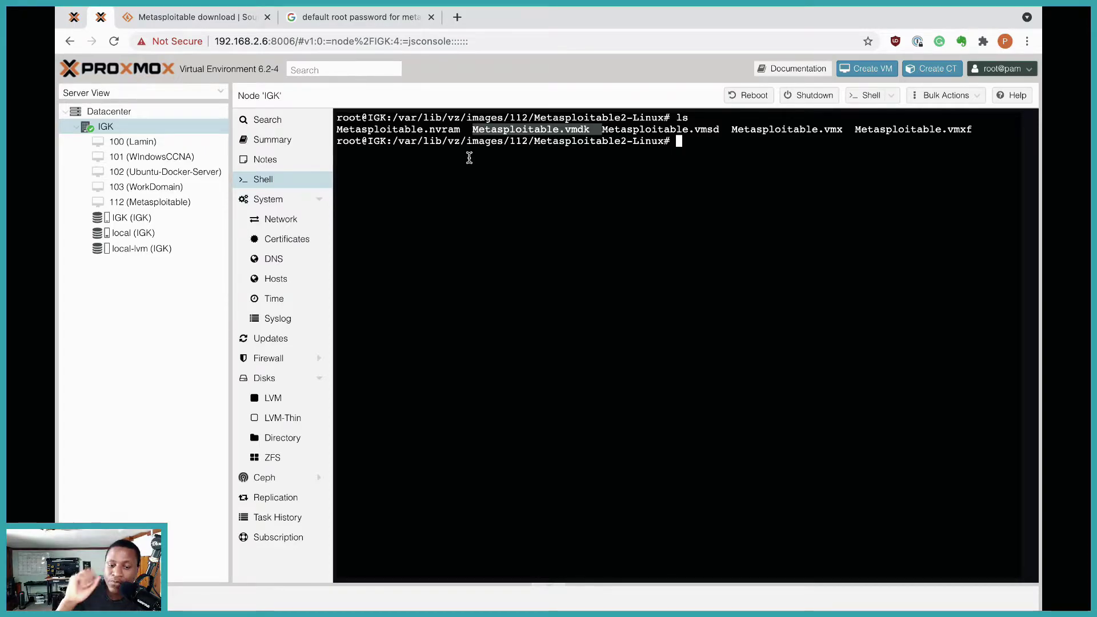
pyautogui.click(487, 133)
pyautogui.moveTo(473, 131); pyautogui.dragTo(595, 132)
pyautogui.click(669, 155)
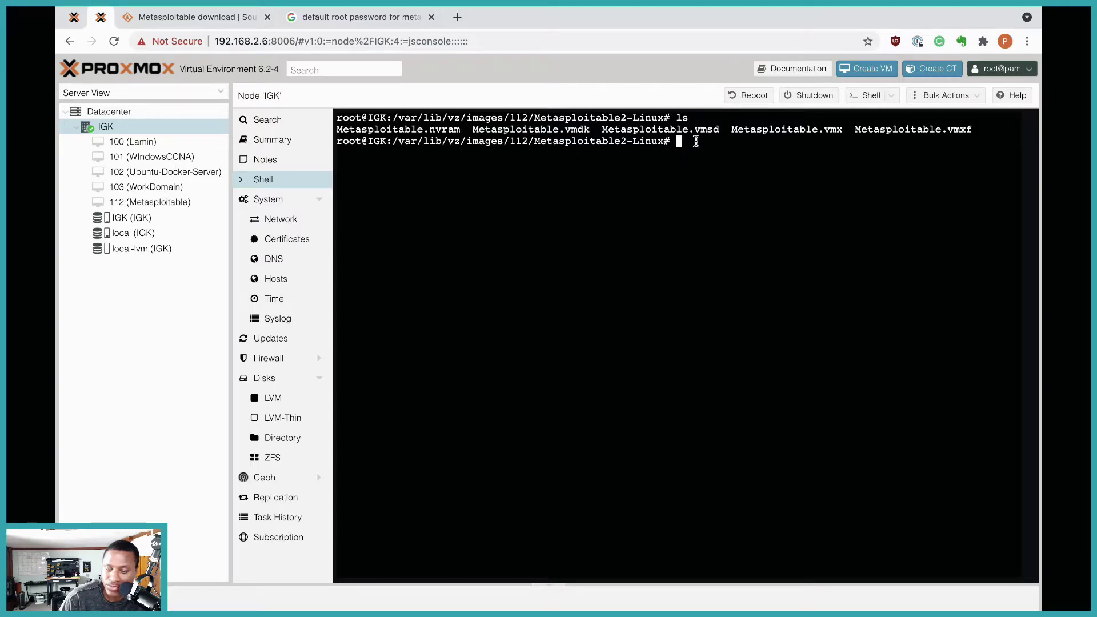
pyautogui.hotkey('ctrl', 'l')
pyautogui.write('ls')
pyautogui.press('Return')
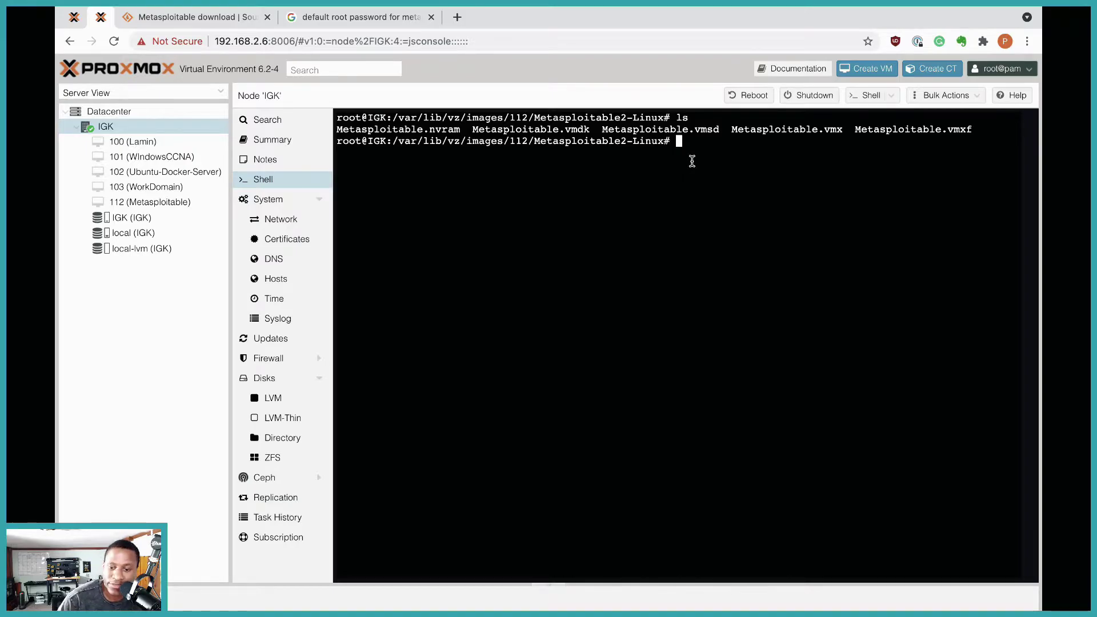
# Paste the command "qemu-img convert -f vmdk Metasploitable.vmdk -O qcow2 Metasploitable.qcow2" at the prompt and remove the stray bullet in front of it.
pyautogui.rightClick(708, 146)
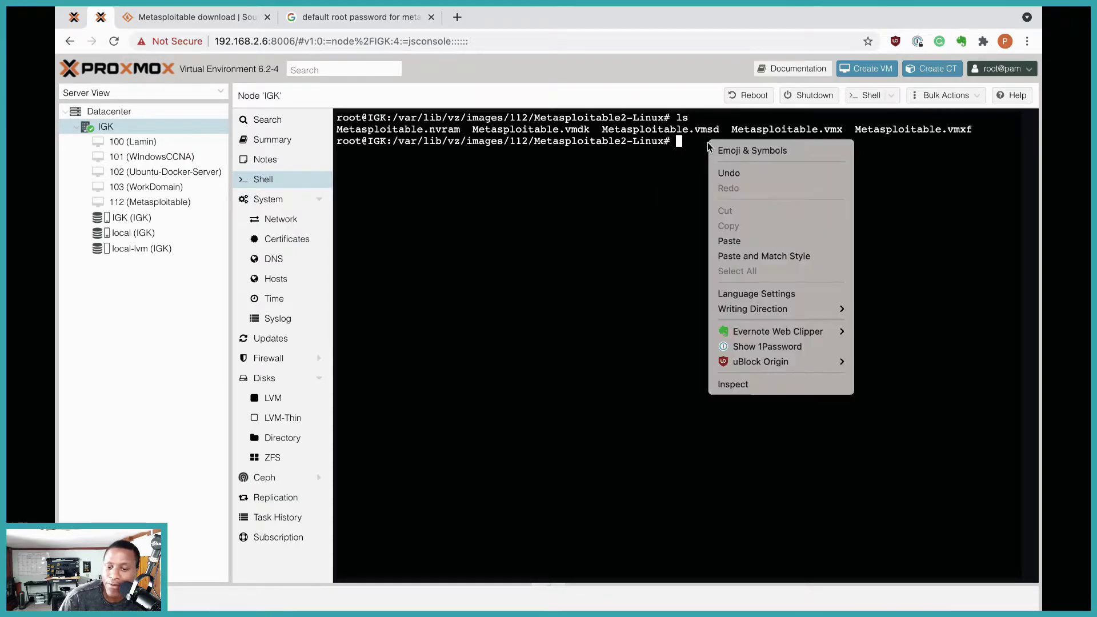
pyautogui.click(738, 242)
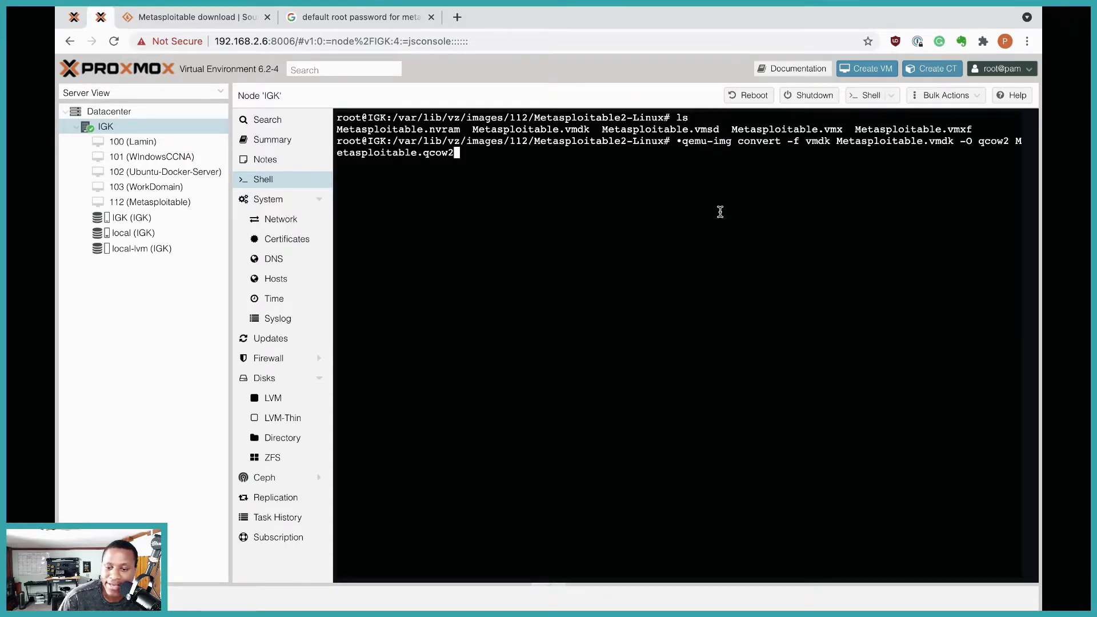
pyautogui.press('Left')
pyautogui.press('Left')
pyautogui.press('Left')
pyautogui.press('Left')
pyautogui.press('Left')
pyautogui.press('Left')
pyautogui.press('Left')
pyautogui.press('Left')
pyautogui.press('Left')
pyautogui.press('Left')
pyautogui.press('Left')
pyautogui.press('Left')
pyautogui.press('Left')
pyautogui.press('Left')
pyautogui.press('Left')
pyautogui.press('Left')
pyautogui.press('Left')
pyautogui.press('Left')
pyautogui.press('Left')
pyautogui.press('Left')
pyautogui.press('Left')
pyautogui.press('Left')
pyautogui.press('Left')
pyautogui.press('Left')
pyautogui.press('Left')
pyautogui.press('Left')
pyautogui.press('Left')
pyautogui.press('Left')
pyautogui.press('Left')
pyautogui.press('Left')
pyautogui.press('Left')
pyautogui.press('Left')
pyautogui.press('Left')
pyautogui.press('Left')
pyautogui.press('Left')
pyautogui.press('Left')
pyautogui.press('Left')
pyautogui.press('Left')
pyautogui.press('Left')
pyautogui.press('Left')
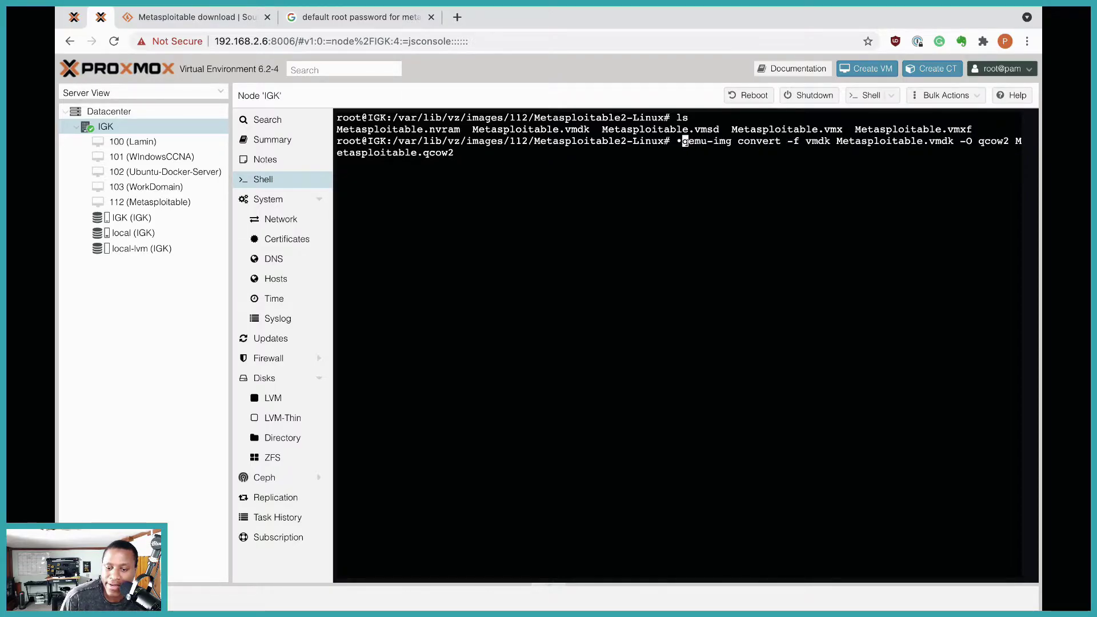
pyautogui.press('BackSpace')
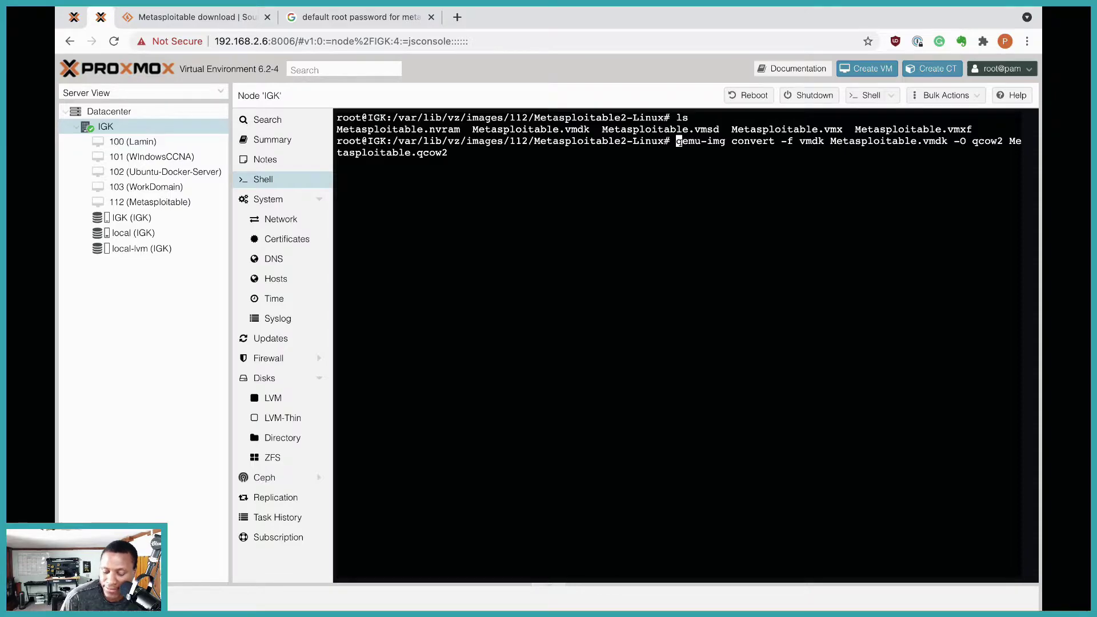
# Review the source and output file names in the qemu-img command and run it to convert Metasploitable.vmdk to Metasploitable.qcow2.
pyautogui.press('Right')
pyautogui.press('Right')
pyautogui.press('Right')
pyautogui.press('Right')
pyautogui.press('Right')
pyautogui.press('Right')
pyautogui.press('Right')
pyautogui.press('Right')
pyautogui.press('Right')
pyautogui.press('Right')
pyautogui.press('Right')
pyautogui.press('Right')
pyautogui.press('Right')
pyautogui.press('Right')
pyautogui.press('Right')
pyautogui.press('Right')
pyautogui.press('Right')
pyautogui.press('Right')
pyautogui.press('Right')
pyautogui.press('Right')
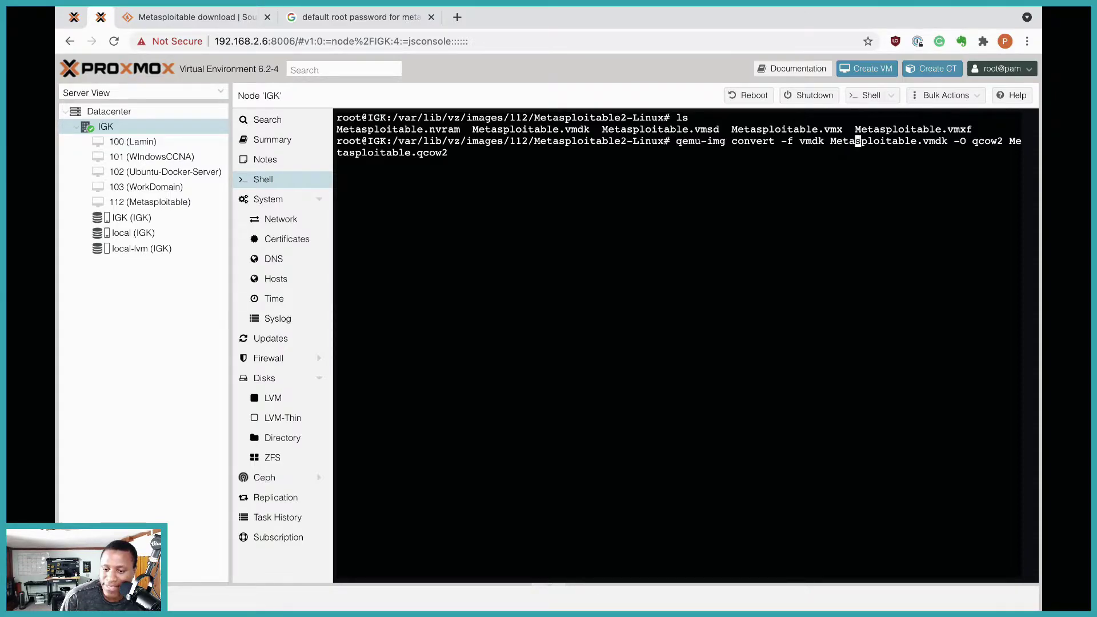
pyautogui.press('Right')
pyautogui.press('Right')
pyautogui.press('Right')
pyautogui.press('Right')
pyautogui.press('Right')
pyautogui.press('Right')
pyautogui.press('Right')
pyautogui.press('Right')
pyautogui.press('Right')
pyautogui.press('Right')
pyautogui.press('Right')
pyautogui.press('Right')
pyautogui.press('Right')
pyautogui.press('Right')
pyautogui.press('Right')
pyautogui.press('Right')
pyautogui.press('Right')
pyautogui.press('Right')
pyautogui.press('Right')
pyautogui.press('Right')
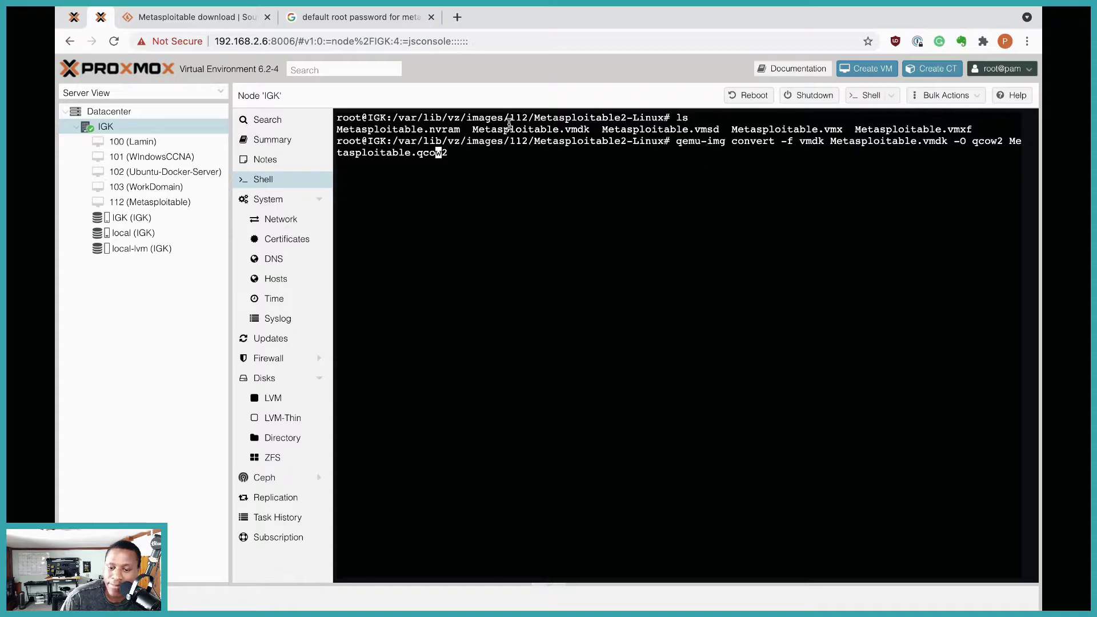
pyautogui.moveTo(590, 129); pyautogui.dragTo(470, 128)
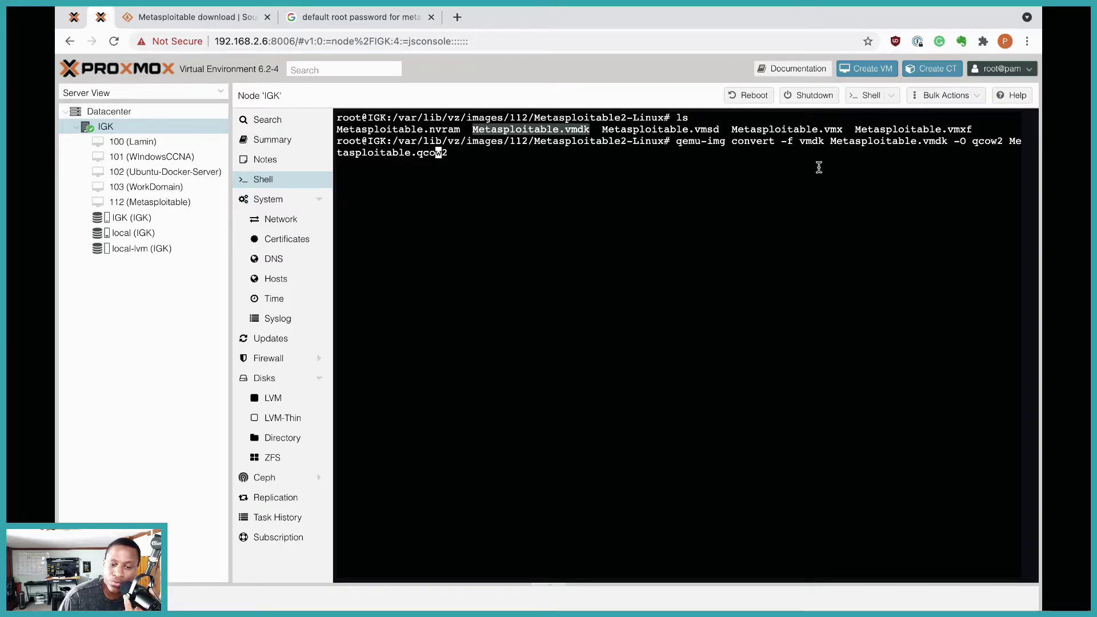
pyautogui.moveTo(1009, 141); pyautogui.dragTo(449, 154)
pyautogui.click(426, 155)
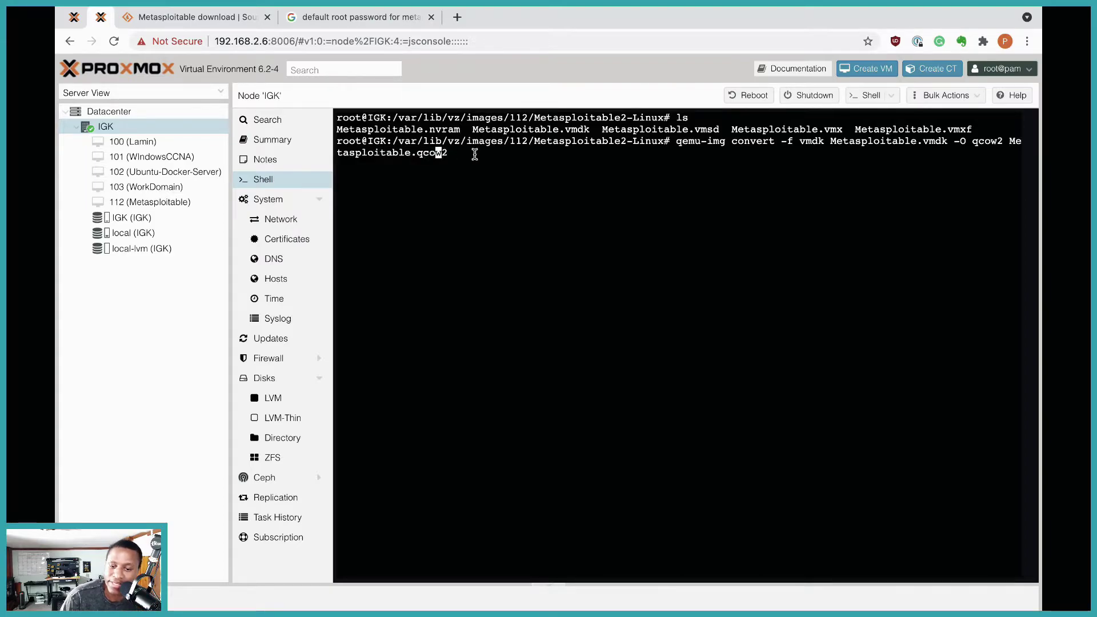
pyautogui.press('Right')
pyautogui.press('Right')
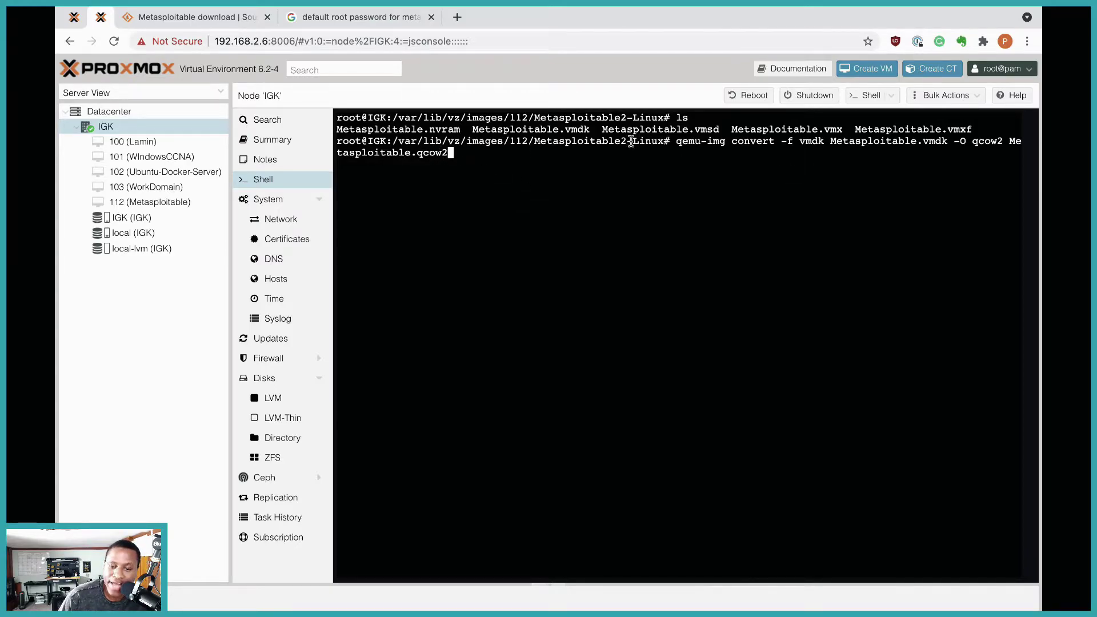
pyautogui.moveTo(676, 140); pyautogui.dragTo(673, 191)
pyautogui.click(661, 147)
pyautogui.moveTo(661, 147); pyautogui.dragTo(660, 162)
pyautogui.click(524, 150)
pyautogui.press('Return')
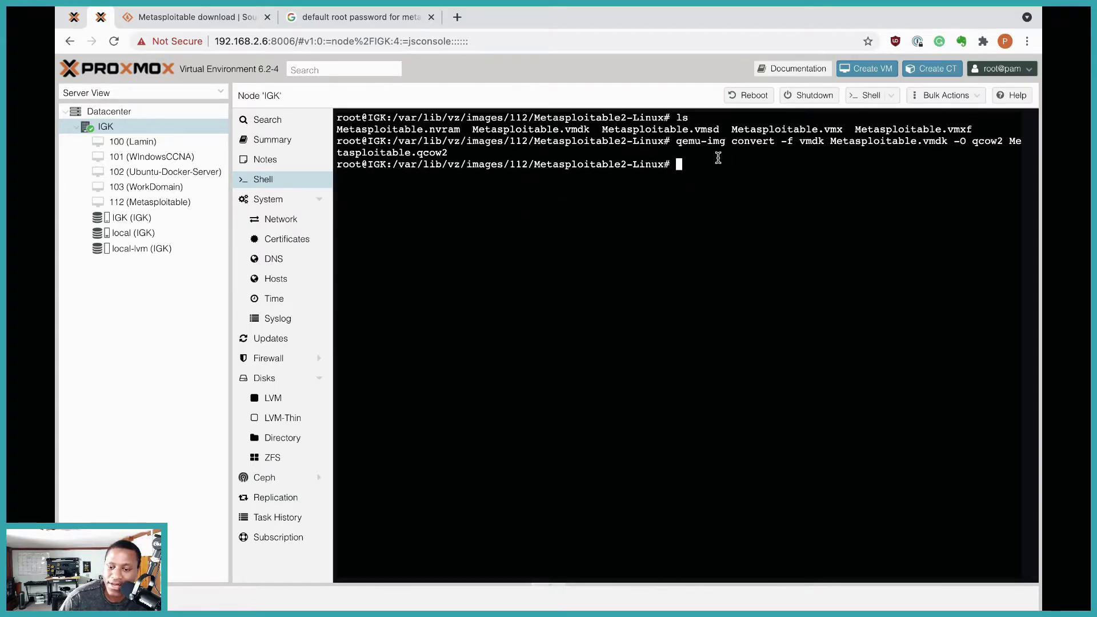
# List the Metasploitable2-Linux directory to check for the converted Metasploitable.qcow2 beside the original vmdk.
pyautogui.write('ls')
pyautogui.press('Return')
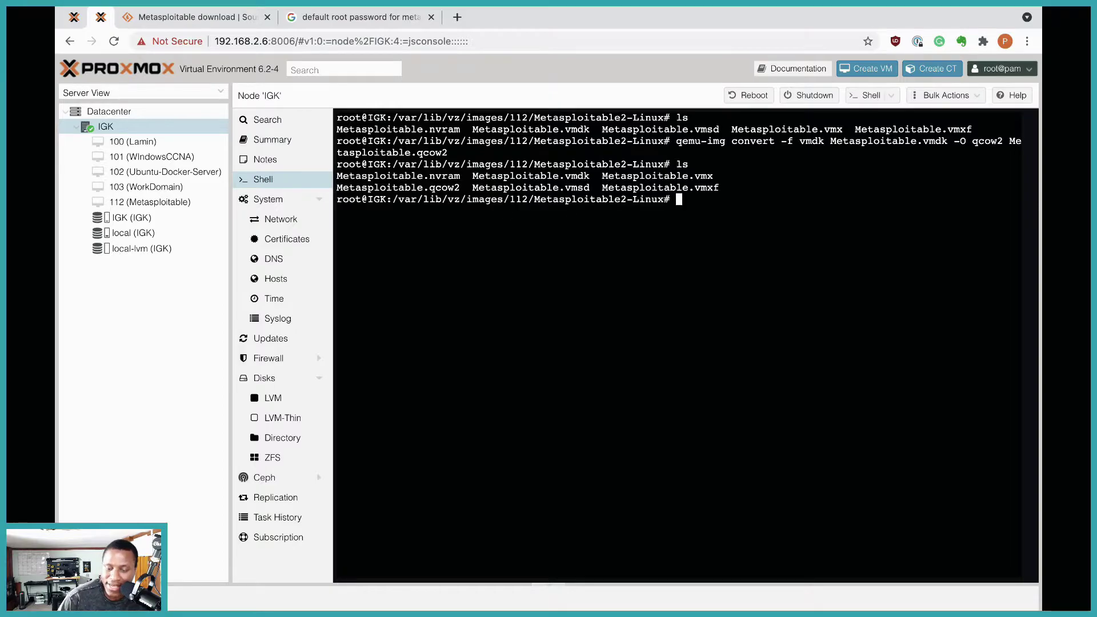
pyautogui.moveTo(463, 189); pyautogui.dragTo(337, 194)
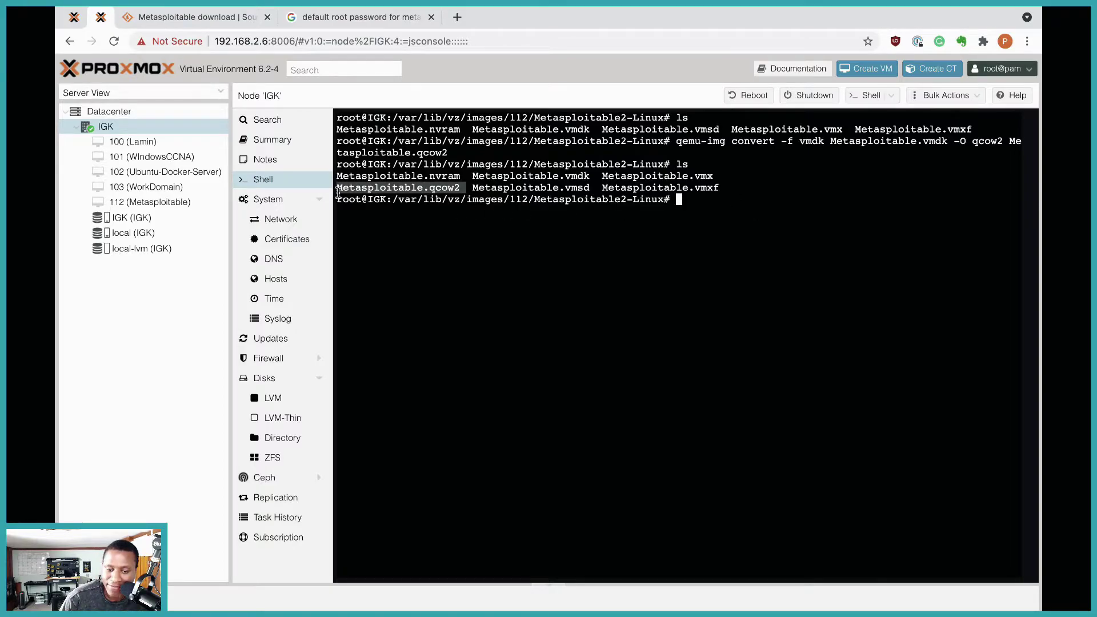
pyautogui.click(440, 191)
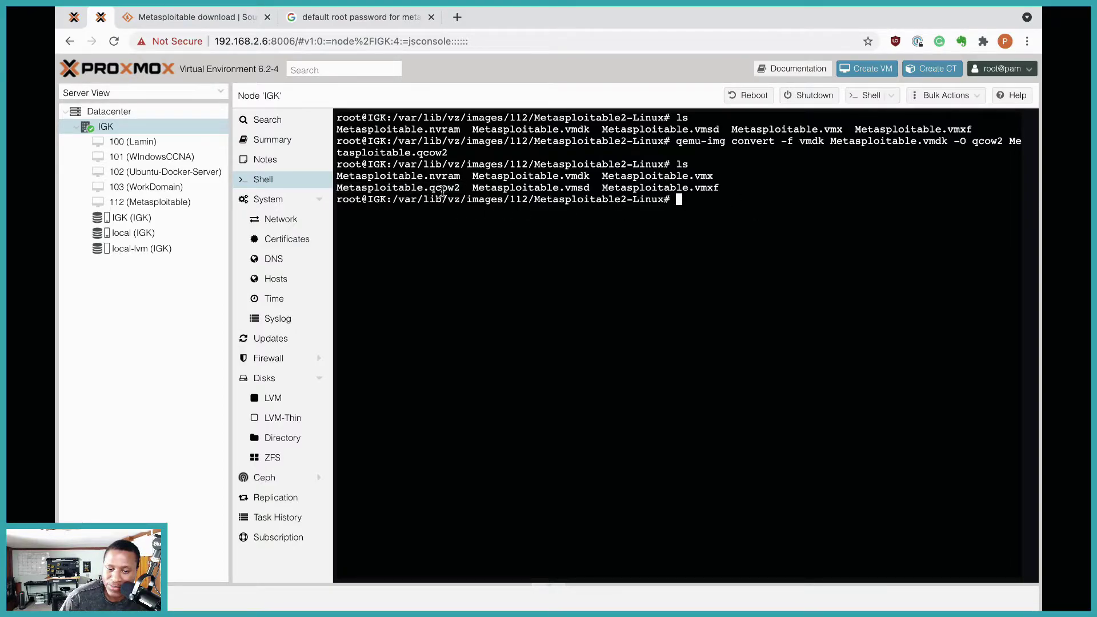
pyautogui.moveTo(461, 191); pyautogui.dragTo(359, 191)
pyautogui.moveTo(595, 177); pyautogui.dragTo(329, 187)
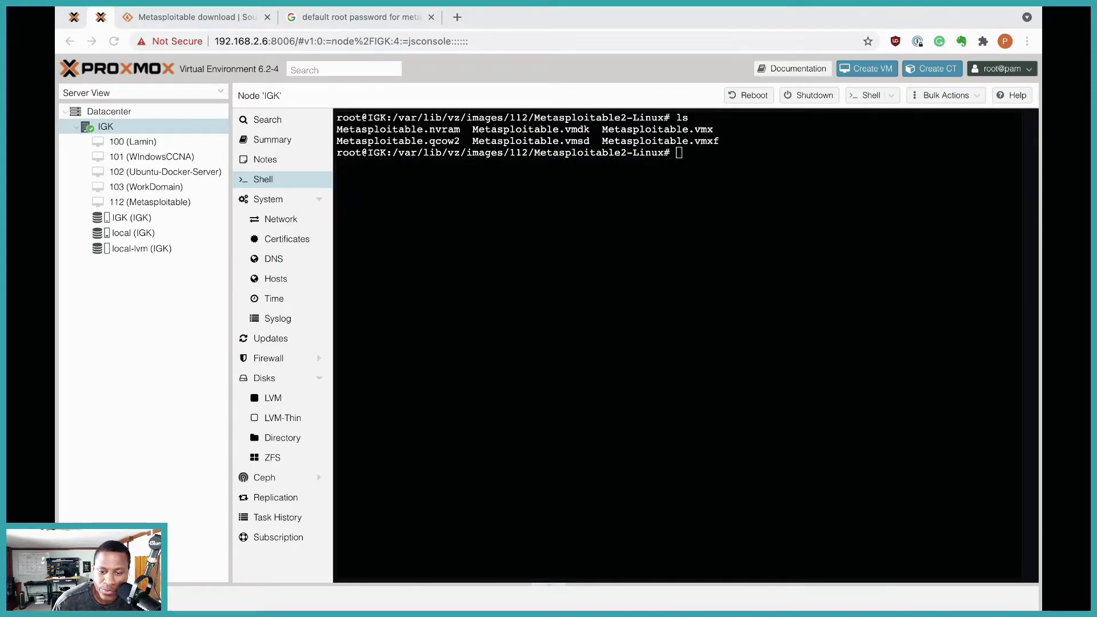
# Compare the location of Metasploitable.qcow2 with the parent 112 directory in the prompt's path.
pyautogui.moveTo(460, 141); pyautogui.dragTo(343, 140)
pyautogui.click(342, 140)
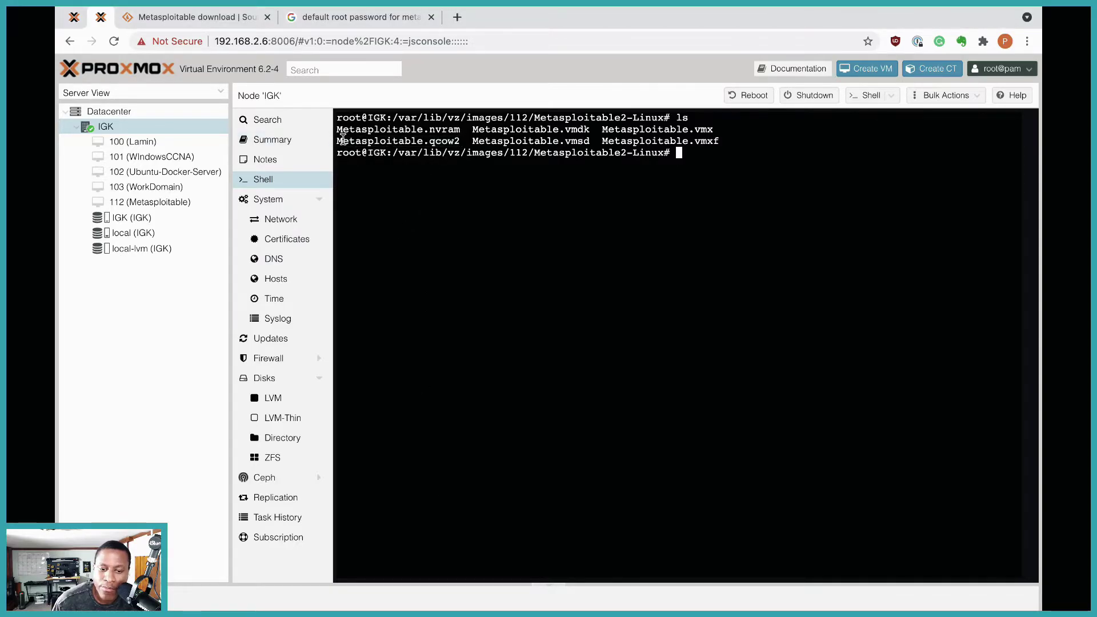
pyautogui.moveTo(528, 156); pyautogui.dragTo(511, 156)
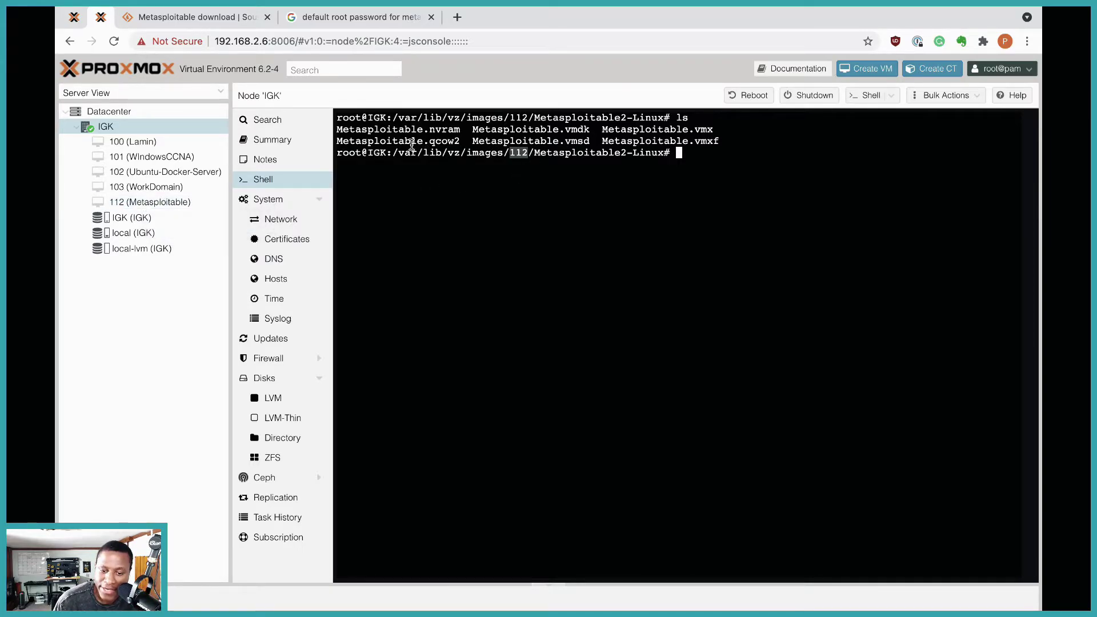
pyautogui.moveTo(460, 142); pyautogui.dragTo(356, 142)
pyautogui.moveTo(422, 145)
pyautogui.mouseDown()
pyautogui.moveTo(569, 153)
pyautogui.moveTo(416, 143)
pyautogui.mouseUp()
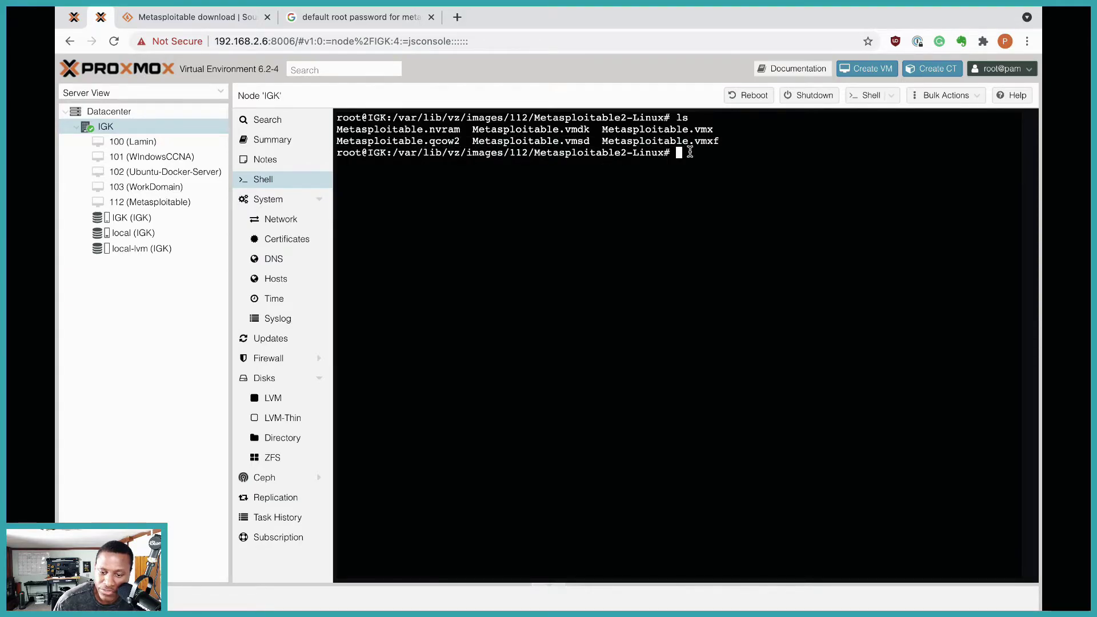
# Clear the terminal, check the current folder in the prompt, and list its files to find Metasploitable.qcow2 again.
pyautogui.hotkey('ctrl', 'l')
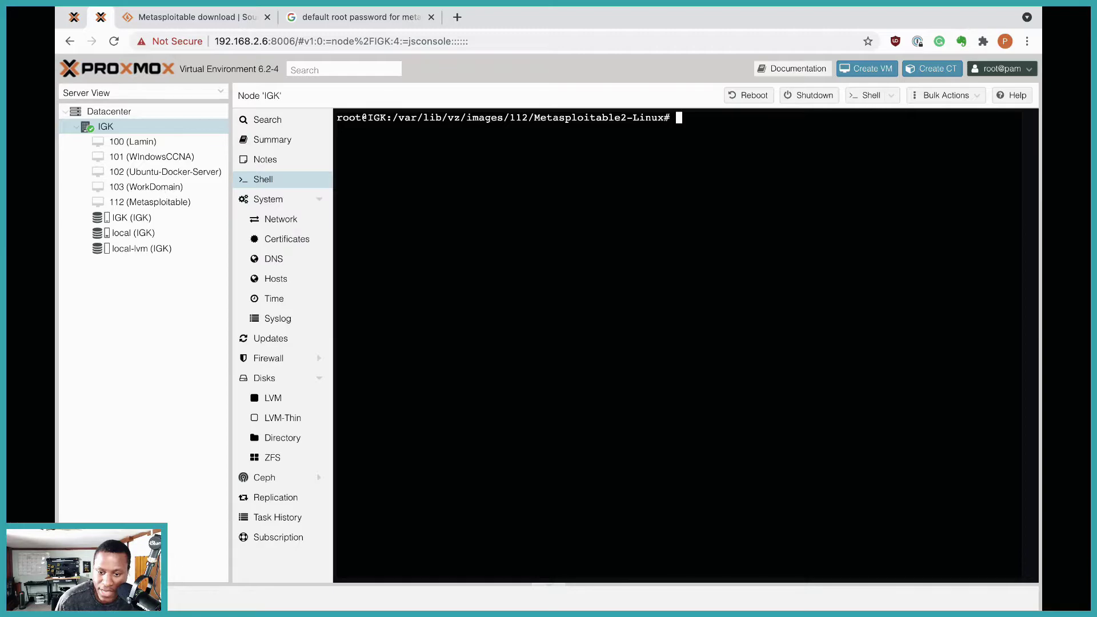
pyautogui.moveTo(536, 121); pyautogui.dragTo(652, 117)
pyautogui.click(715, 119)
pyautogui.write('ls')
pyautogui.press('Return')
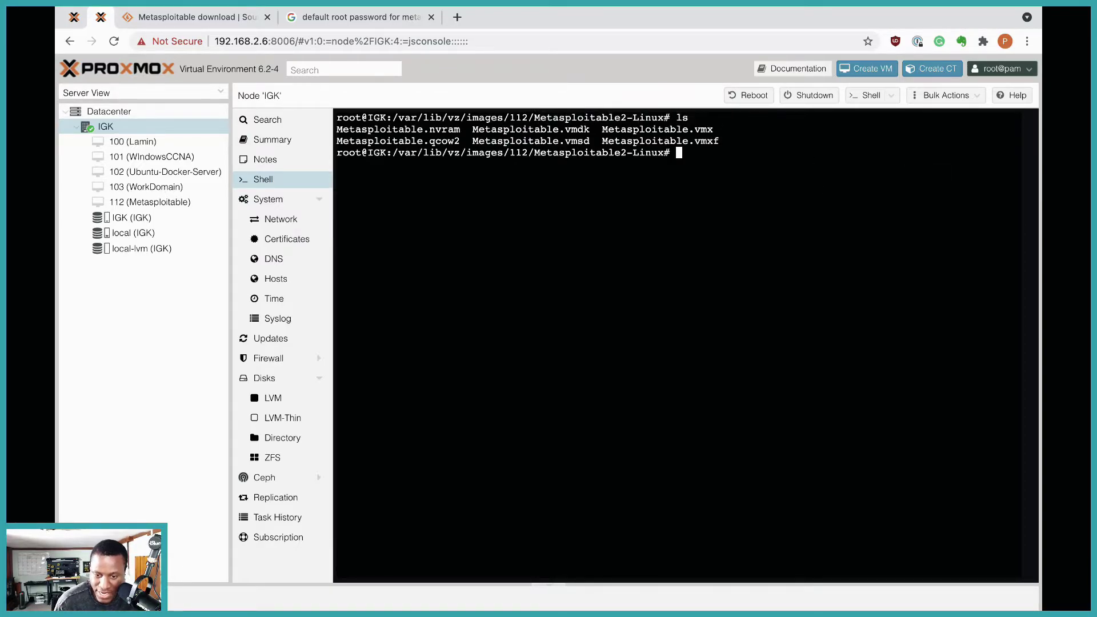
pyautogui.moveTo(464, 140); pyautogui.dragTo(337, 140)
pyautogui.click(525, 150)
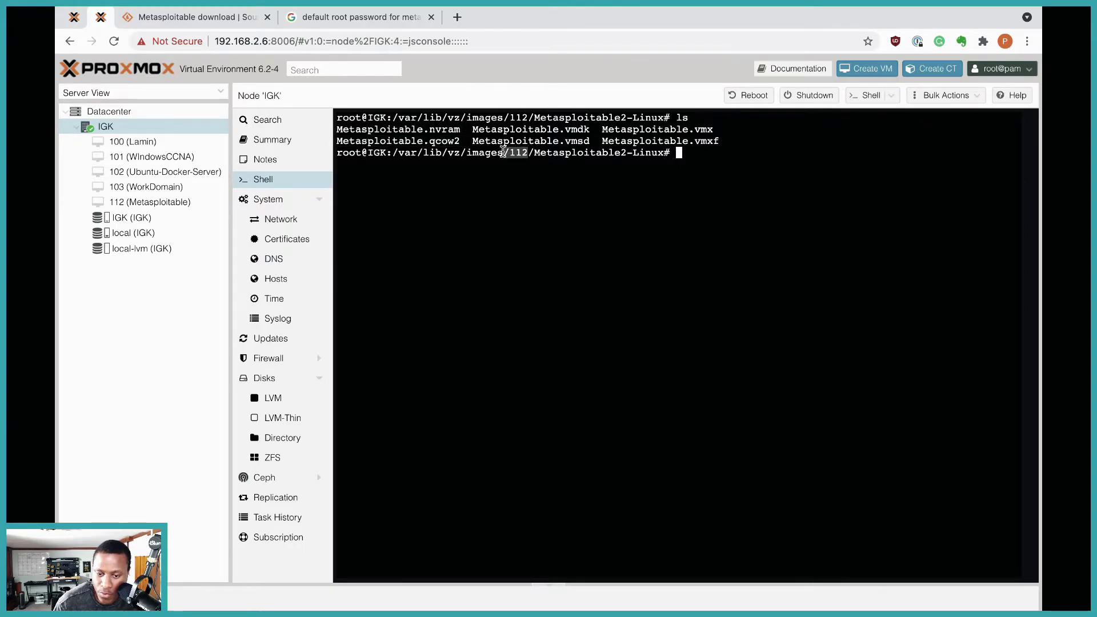
# Move Metasploitable.qcow2 up one level into the 112 directory with "mv Metasploitable.qcow2 ../".
pyautogui.write('mv Metasploitable.')
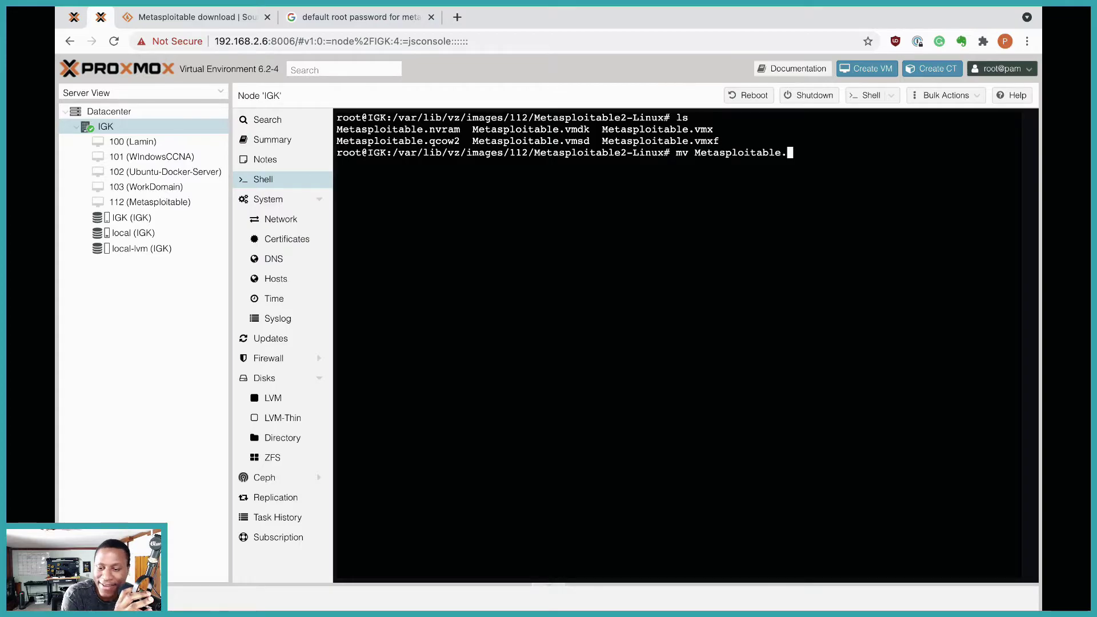
pyautogui.write('qcow2 ')
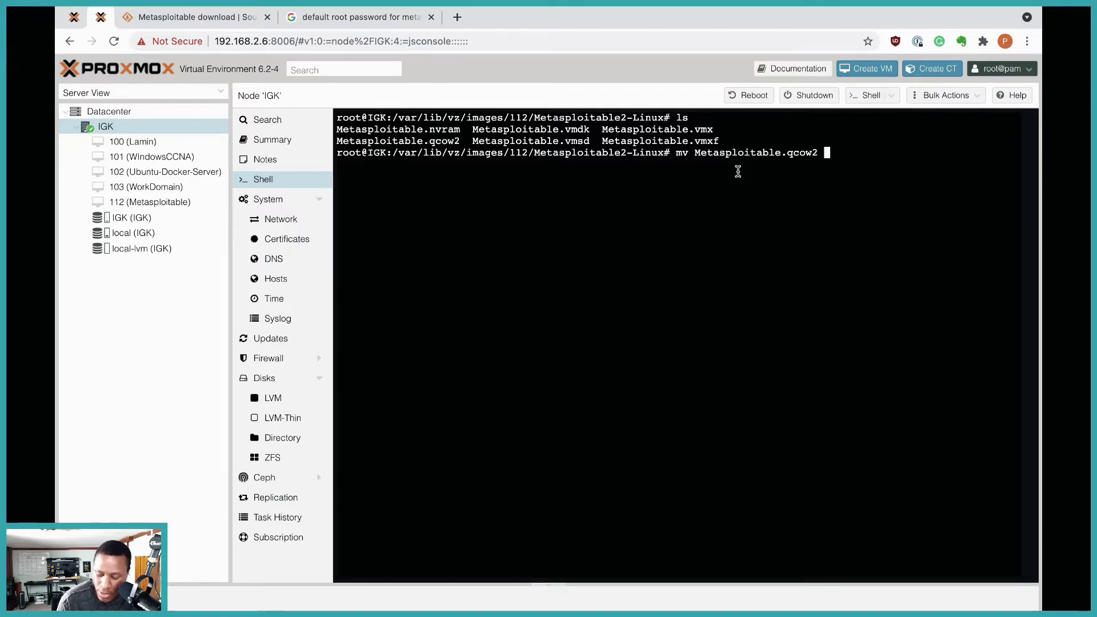
pyautogui.write('../')
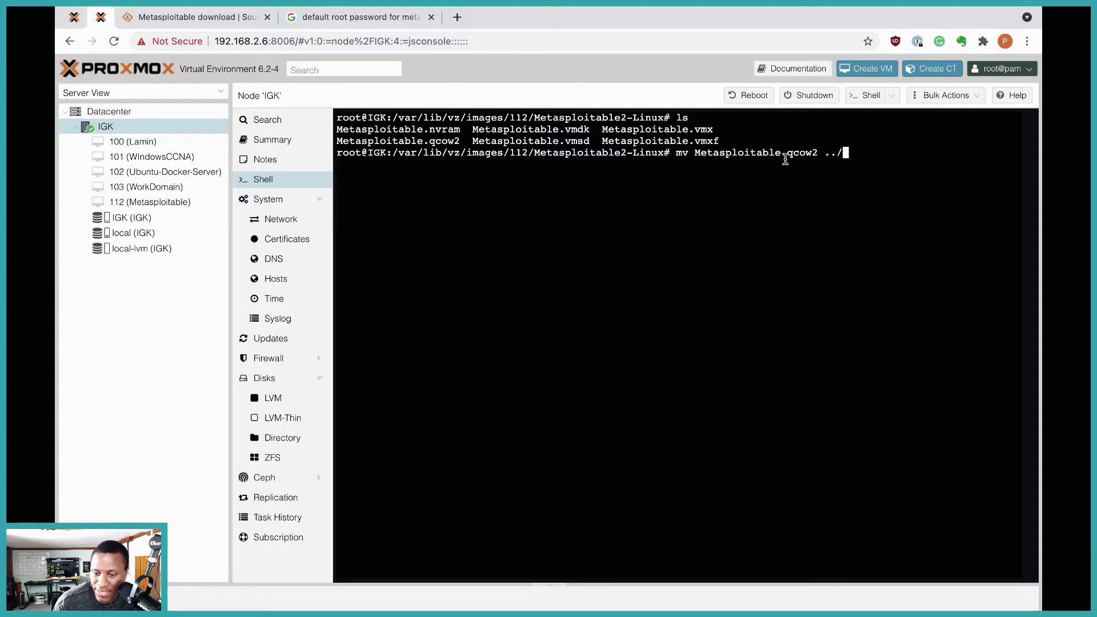
pyautogui.moveTo(700, 154); pyautogui.dragTo(818, 152)
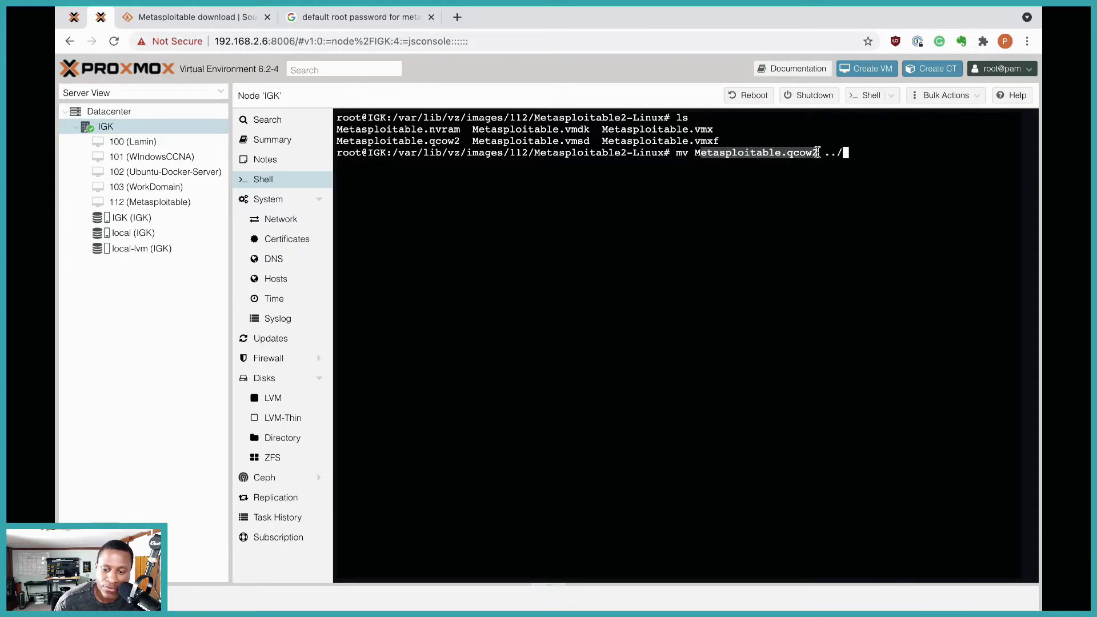
pyautogui.click(839, 152)
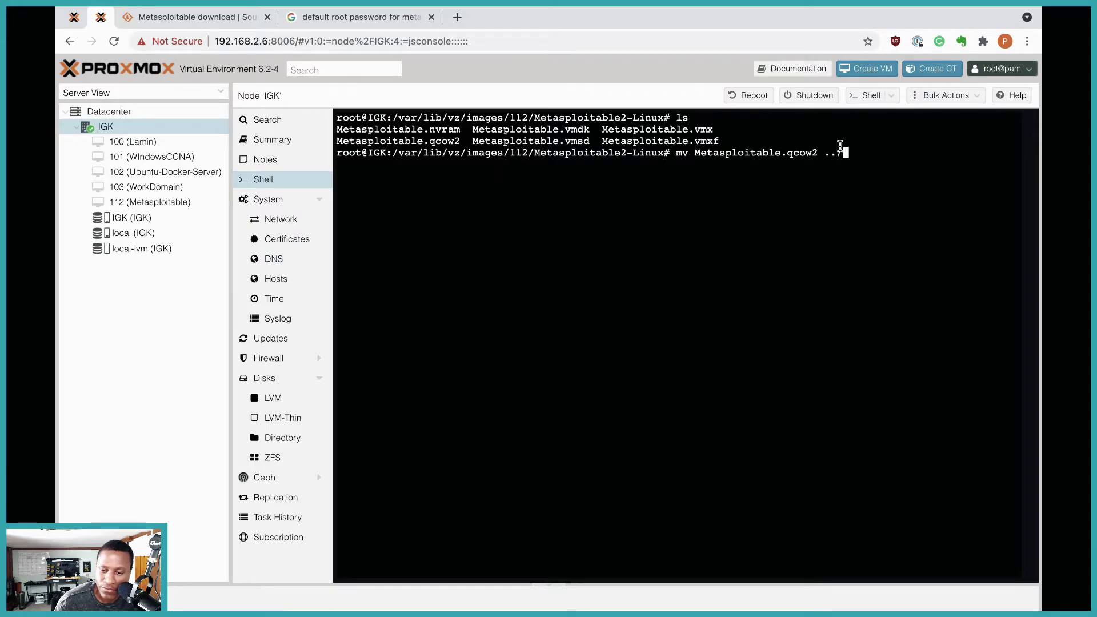
pyautogui.press('Return')
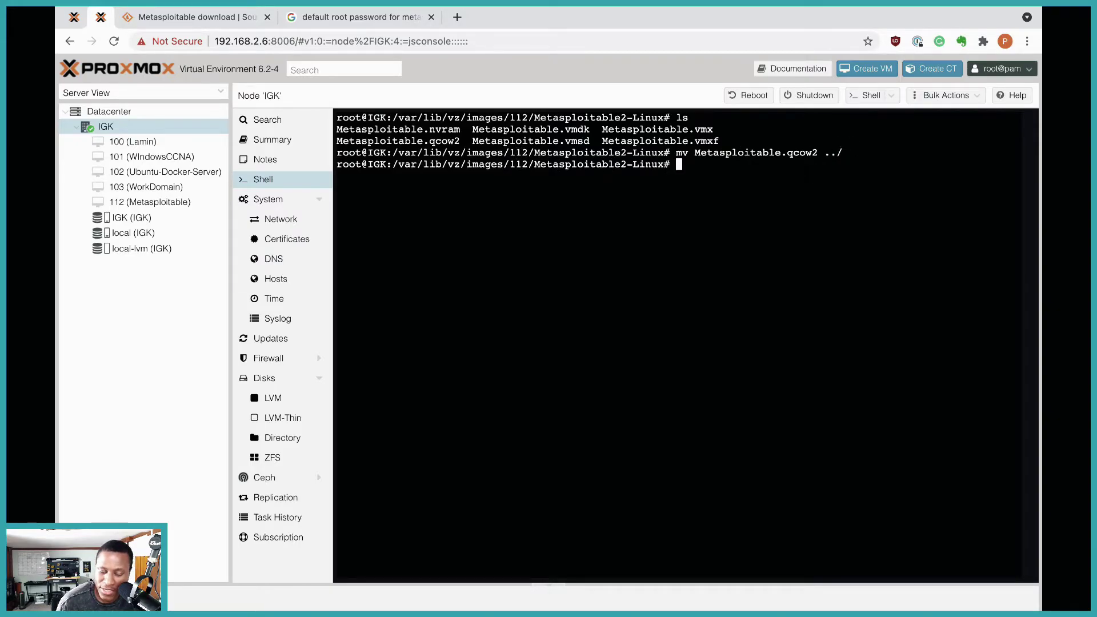
# List the Metasploitable2-Linux directory to check whether Metasploitable.qcow2 has left it.
pyautogui.write('kls')
pyautogui.press('BackSpace')
pyautogui.press('BackSpace')
pyautogui.press('BackSpace')
pyautogui.write('ls')
pyautogui.press('Return')
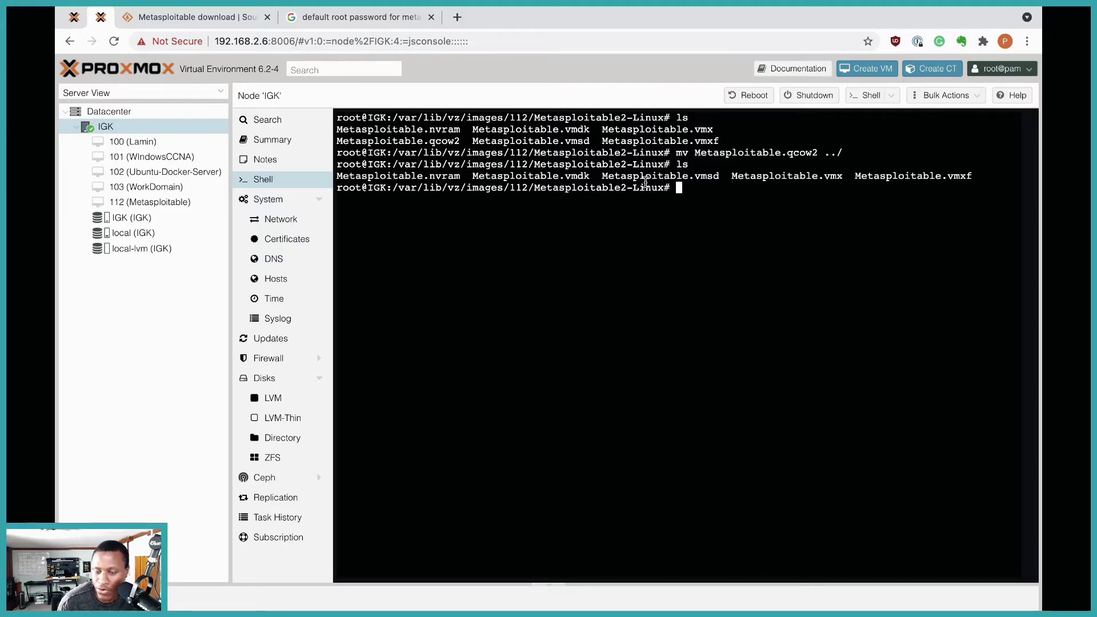
pyautogui.moveTo(348, 177); pyautogui.dragTo(907, 182)
pyautogui.click(819, 199)
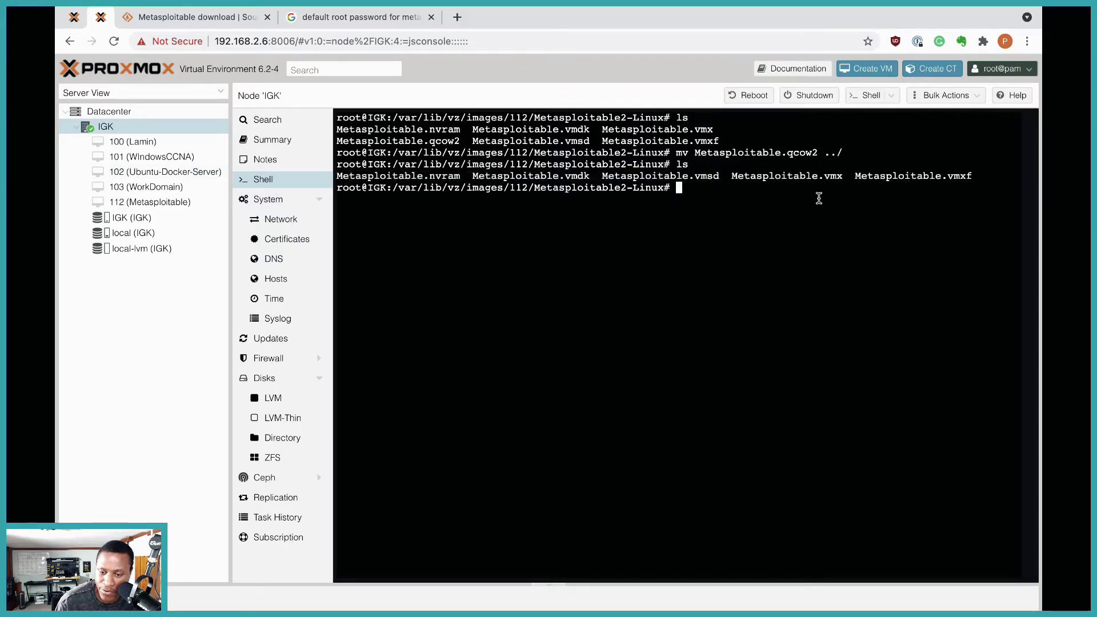
# Go up to the 112 directory and list its contents to check for Metasploitable.qcow2.
pyautogui.write('cd ..')
pyautogui.press('Return')
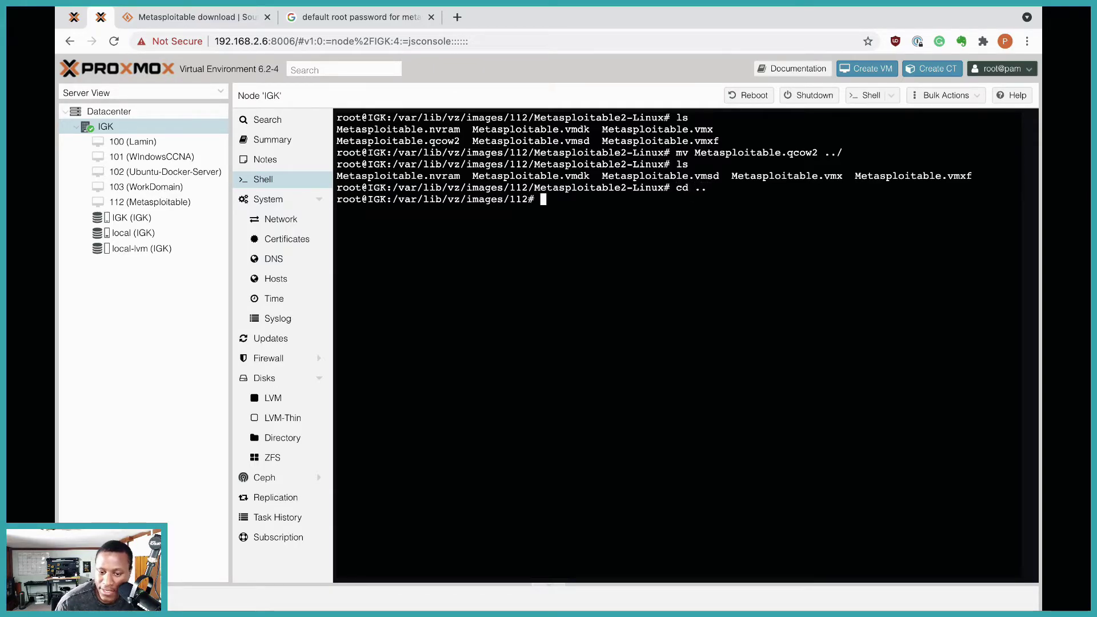
pyautogui.write('ls')
pyautogui.press('Return')
pyautogui.moveTo(614, 211); pyautogui.dragTo(476, 210)
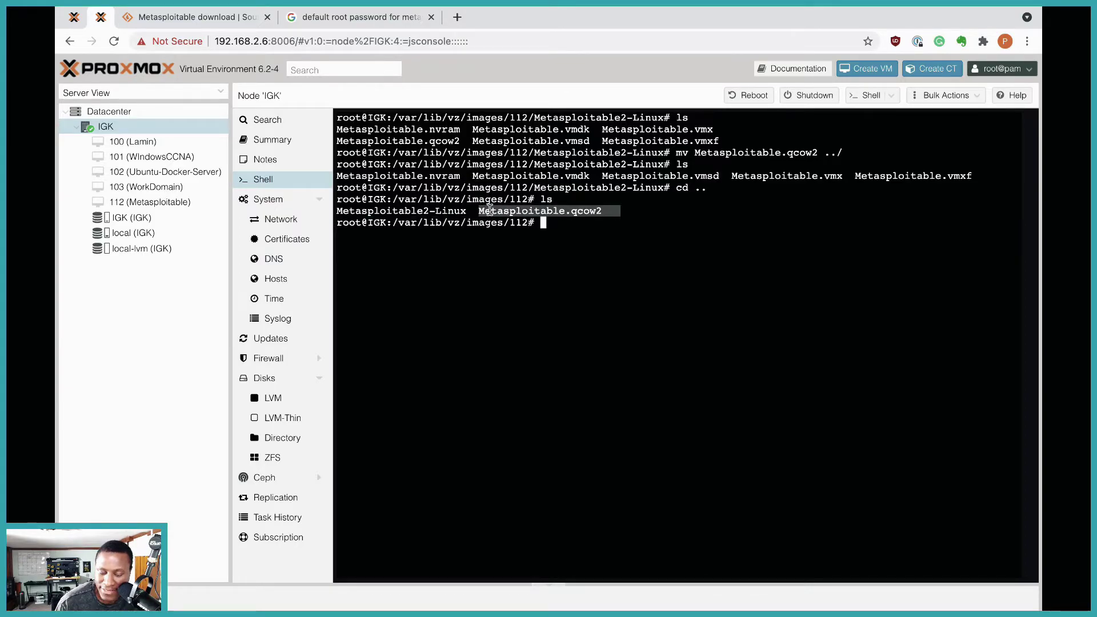
pyautogui.click(490, 213)
pyautogui.moveTo(530, 223); pyautogui.dragTo(496, 222)
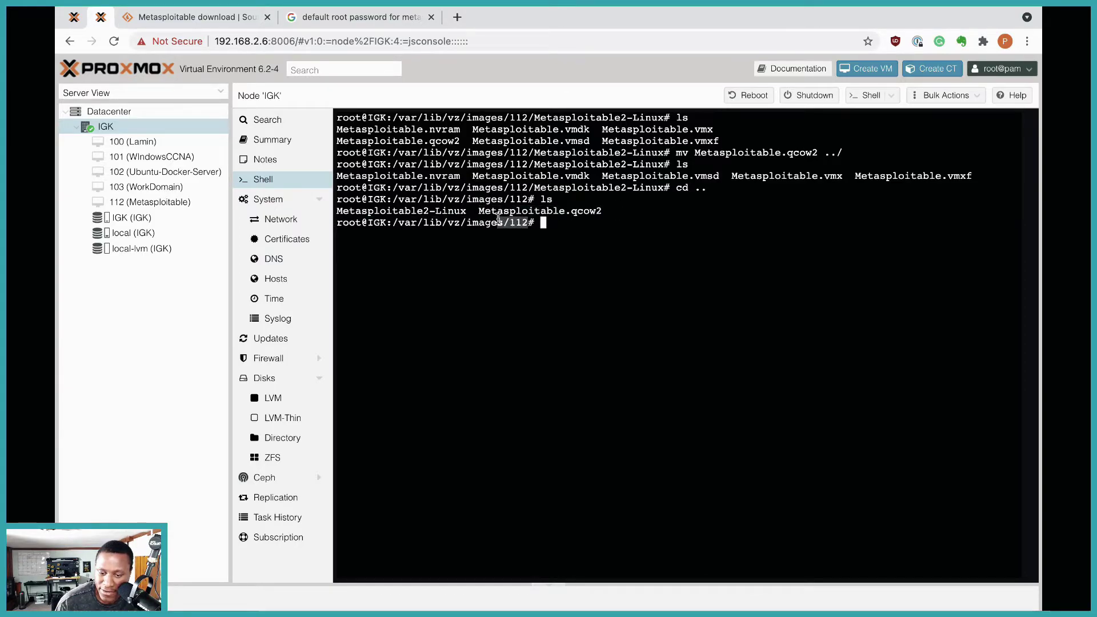
pyautogui.moveTo(480, 212); pyautogui.dragTo(609, 213)
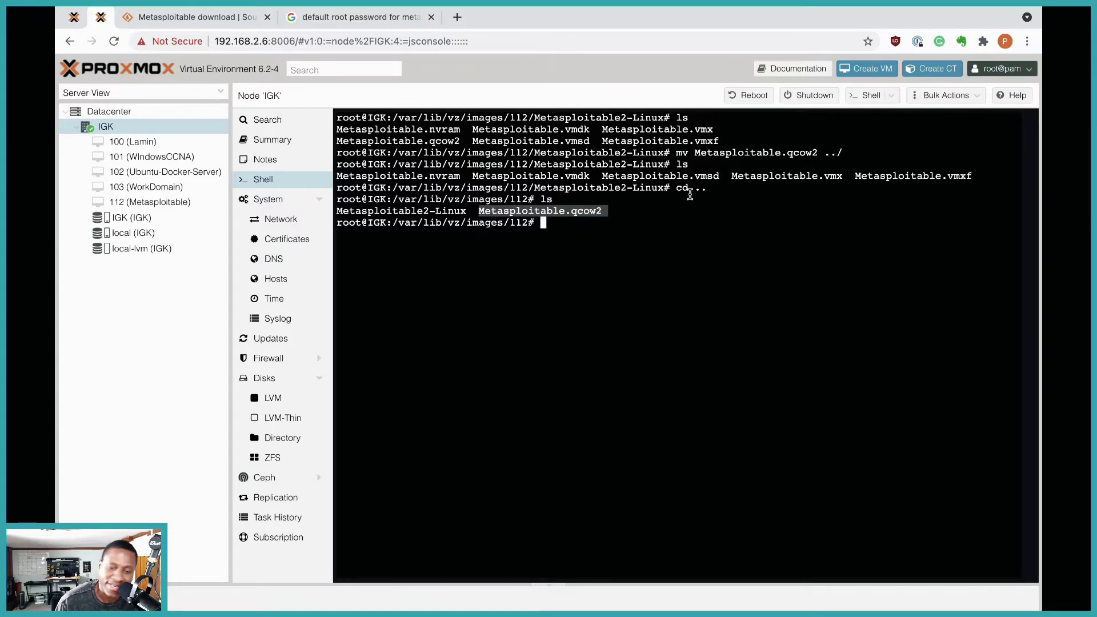
# Clear the terminal, list the 112 directory again, and examine the Metasploitable.qcow2 file name.
pyautogui.moveTo(471, 211); pyautogui.dragTo(361, 213)
pyautogui.click(474, 226)
pyautogui.click(439, 211)
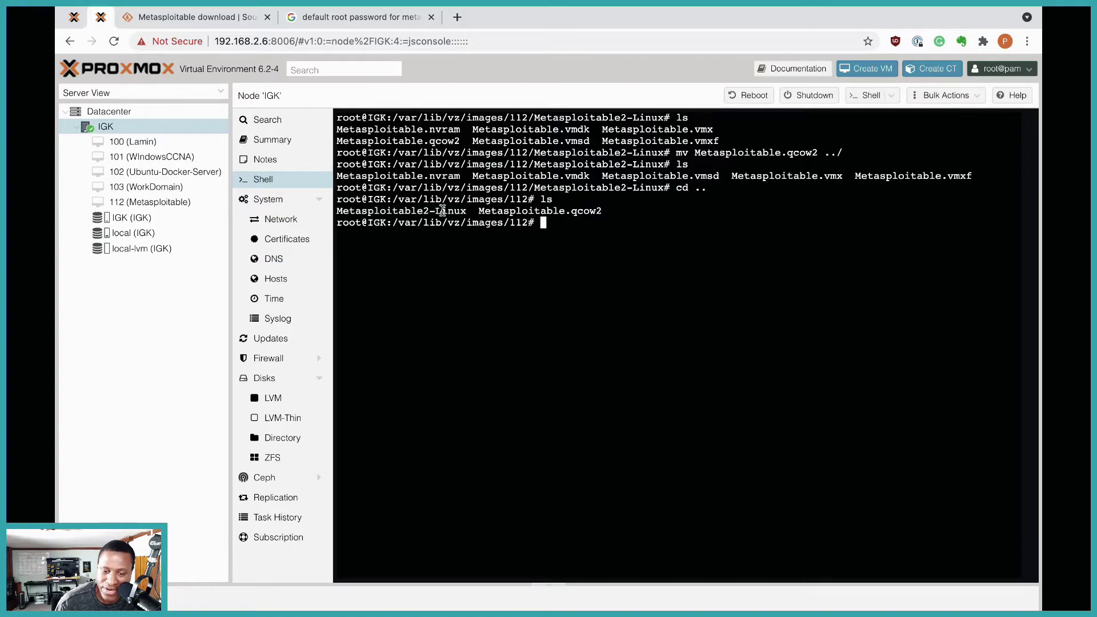
pyautogui.moveTo(480, 211); pyautogui.dragTo(602, 211)
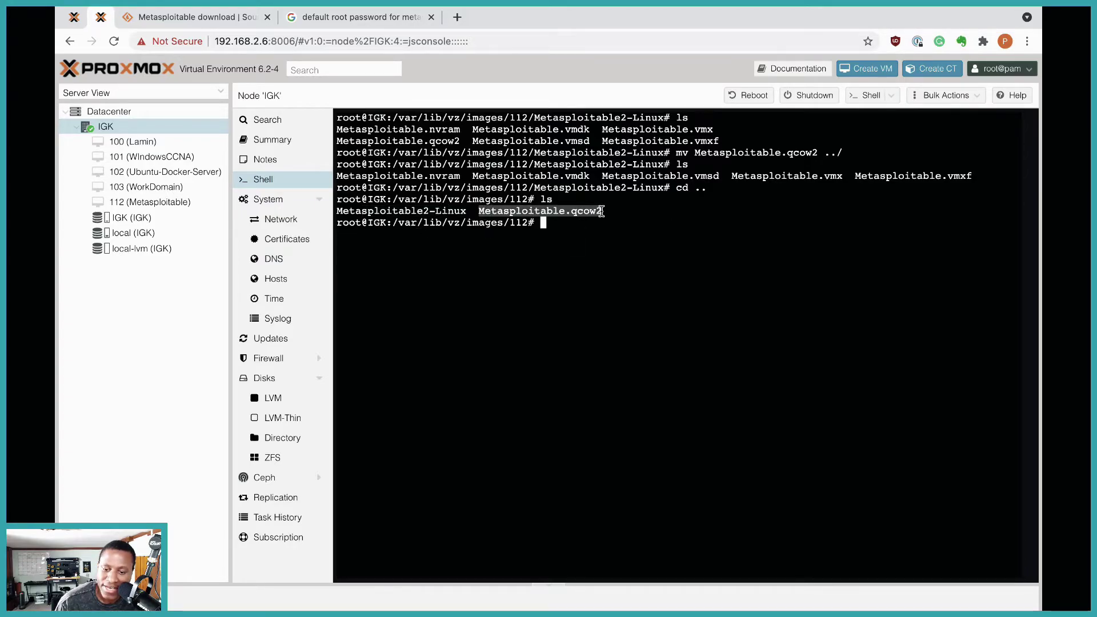
pyautogui.click(568, 234)
pyautogui.hotkey('ctrl', 'l')
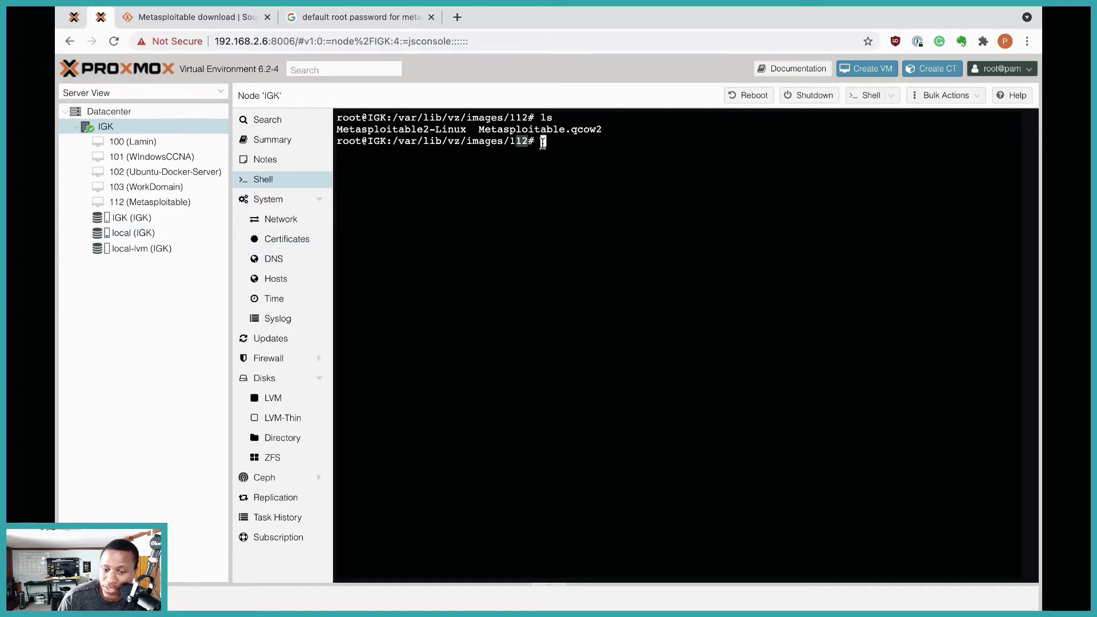
pyautogui.moveTo(600, 130); pyautogui.dragTo(482, 129)
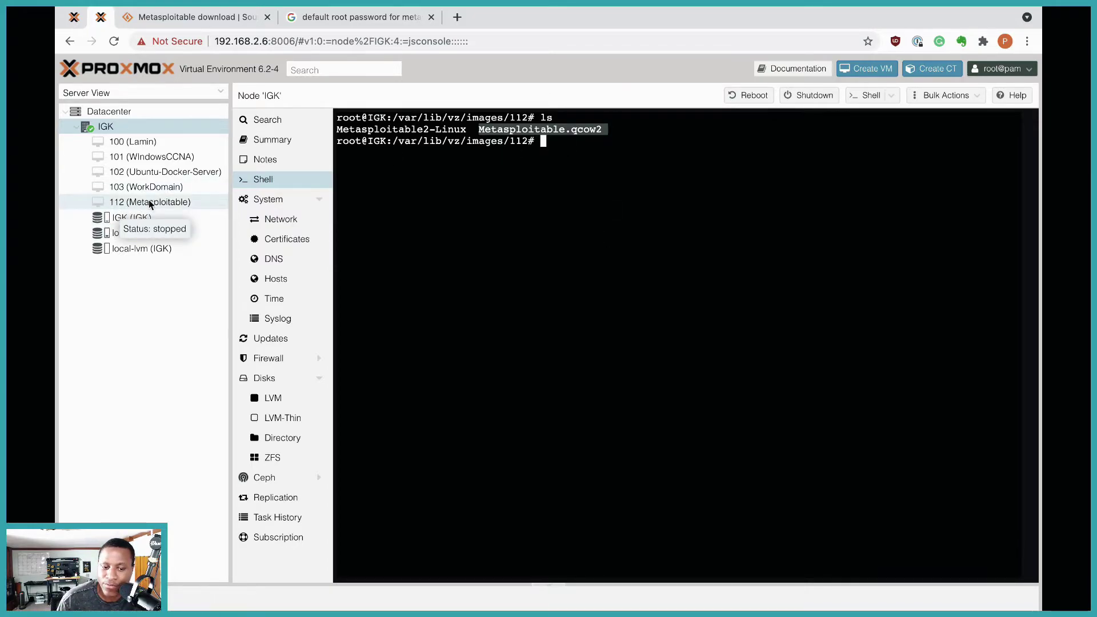
pyautogui.moveTo(627, 130); pyautogui.dragTo(479, 131)
pyautogui.click(555, 144)
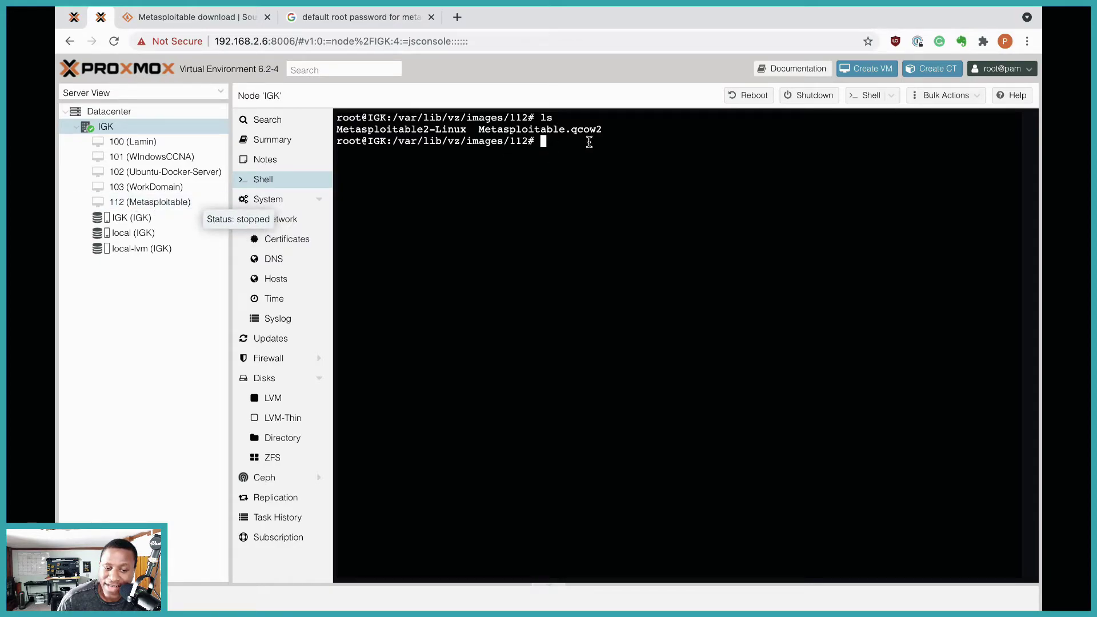
pyautogui.moveTo(618, 130); pyautogui.dragTo(474, 128)
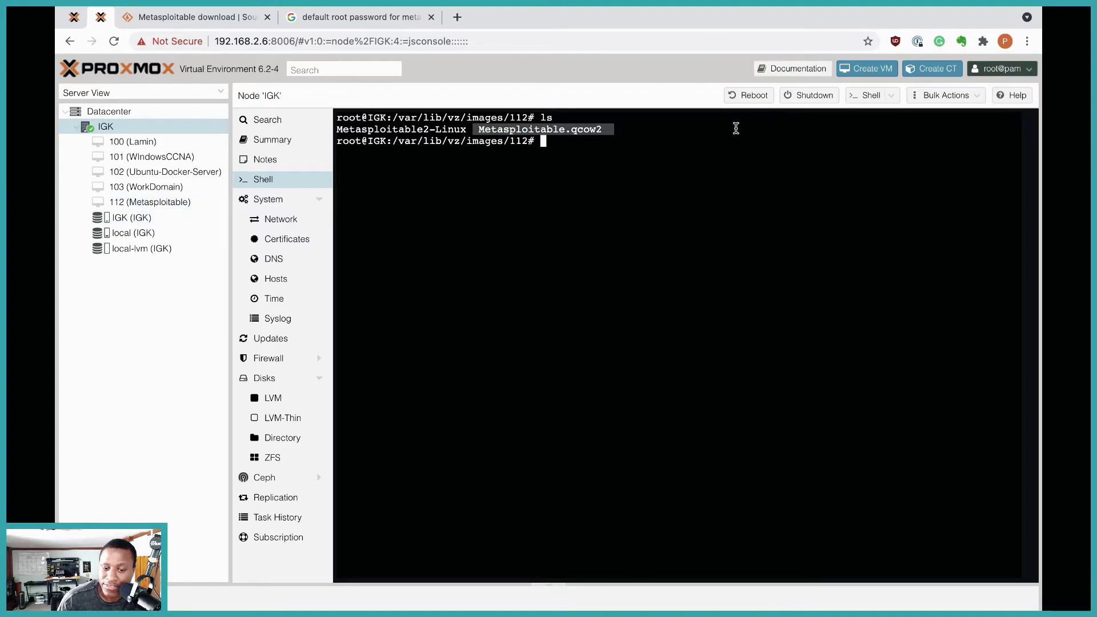
pyautogui.click(595, 149)
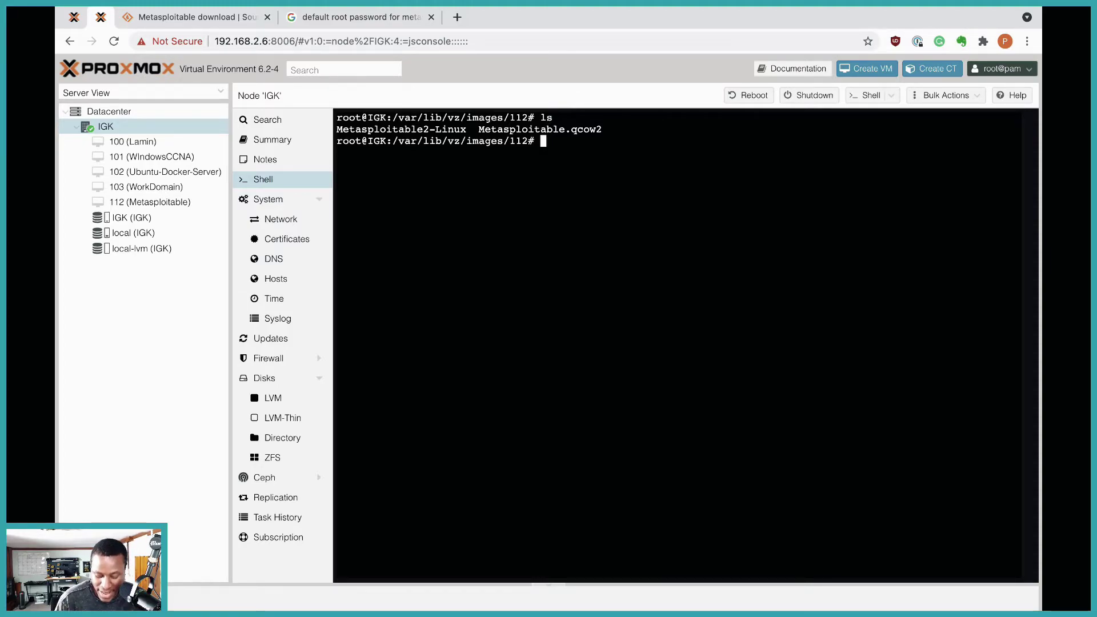
# Open the virtual machine's configuration file with "nano /etc/pve/qemu-server/112.conf".
pyautogui.write('nano /')
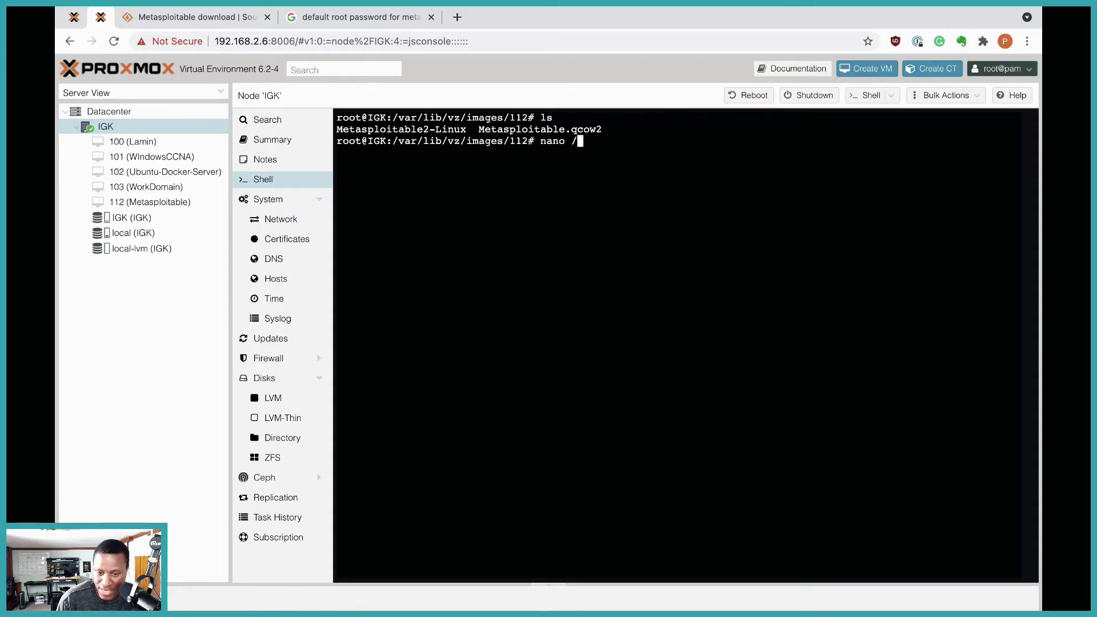
pyautogui.write('etc/')
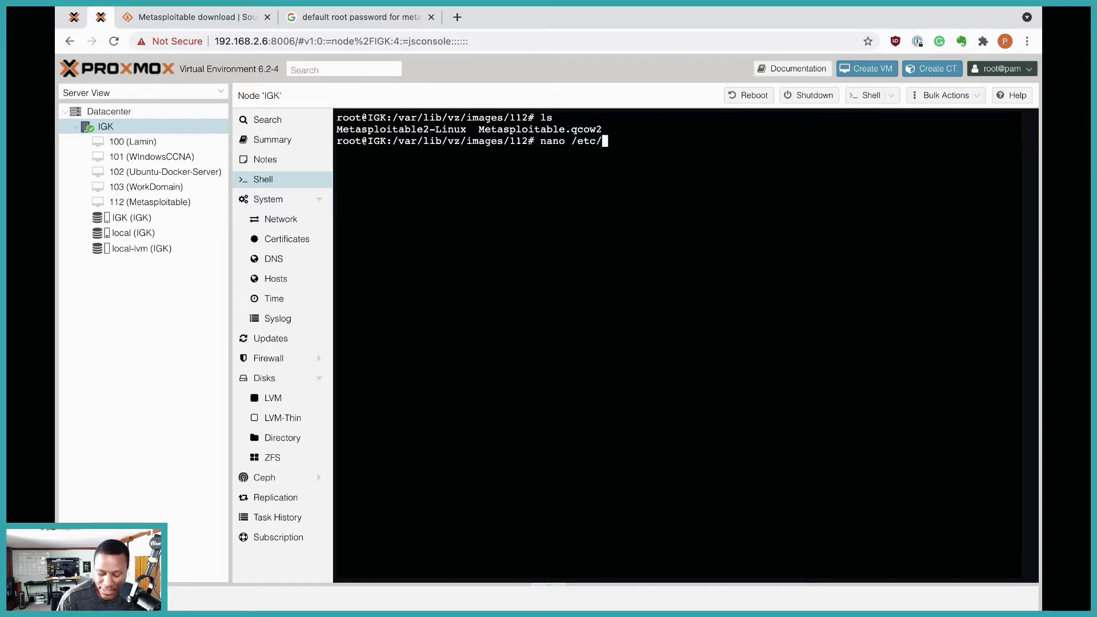
pyautogui.write('pve/')
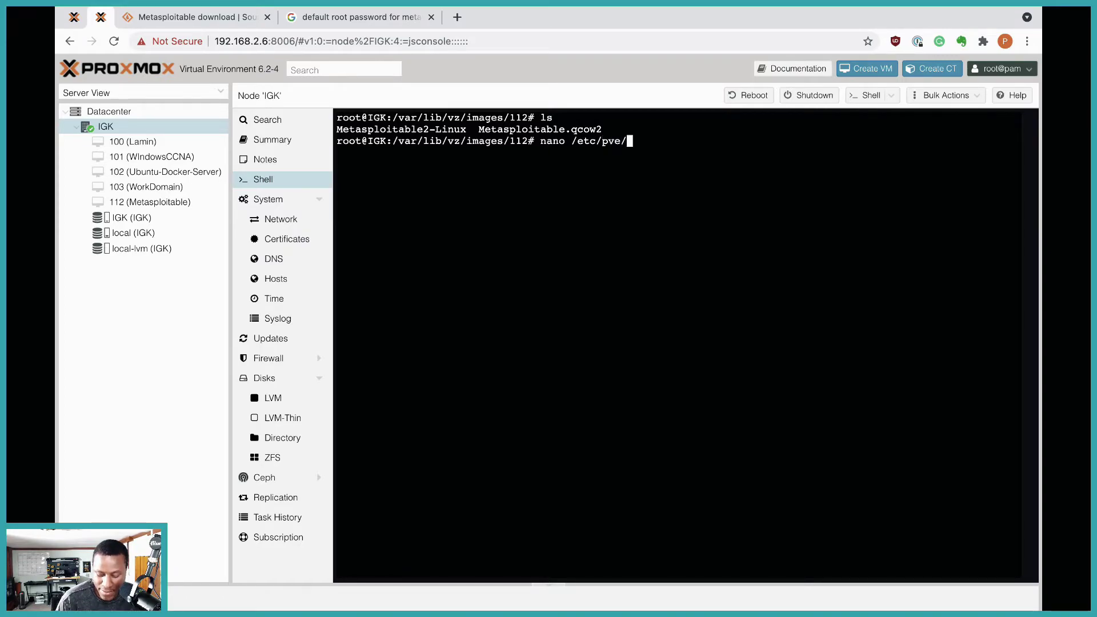
pyautogui.write('qe')
pyautogui.press('Tab')
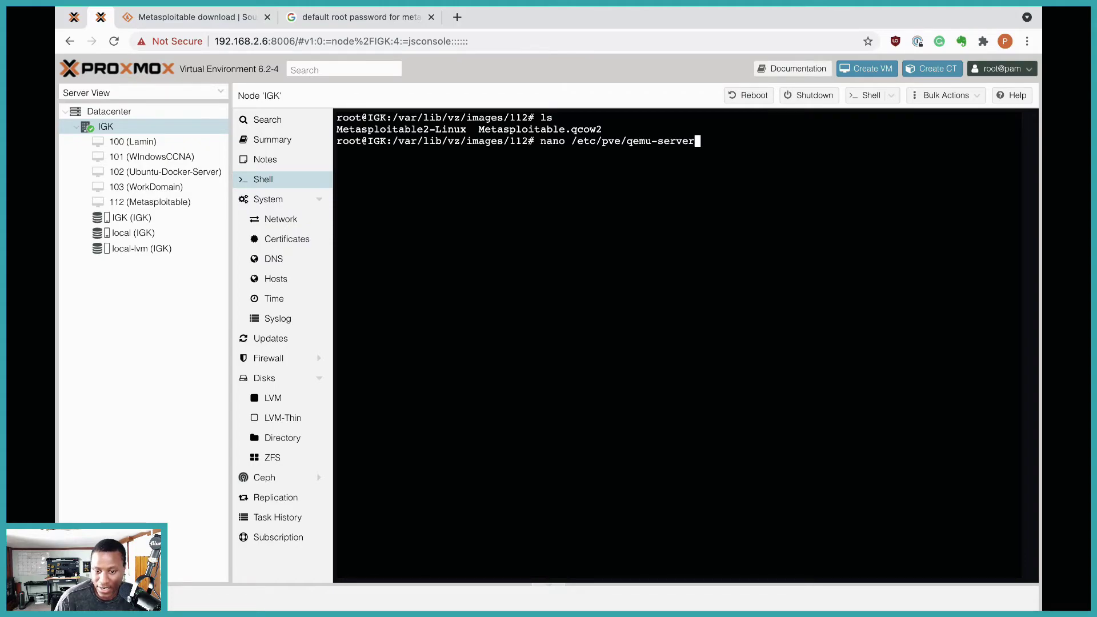
pyautogui.write('/')
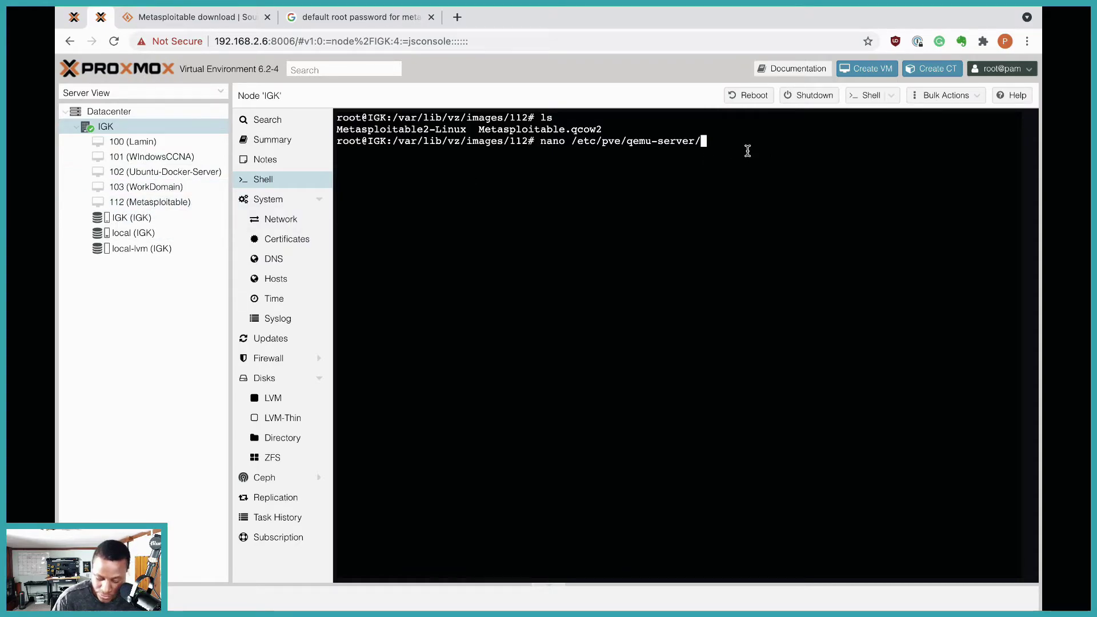
pyautogui.write('112')
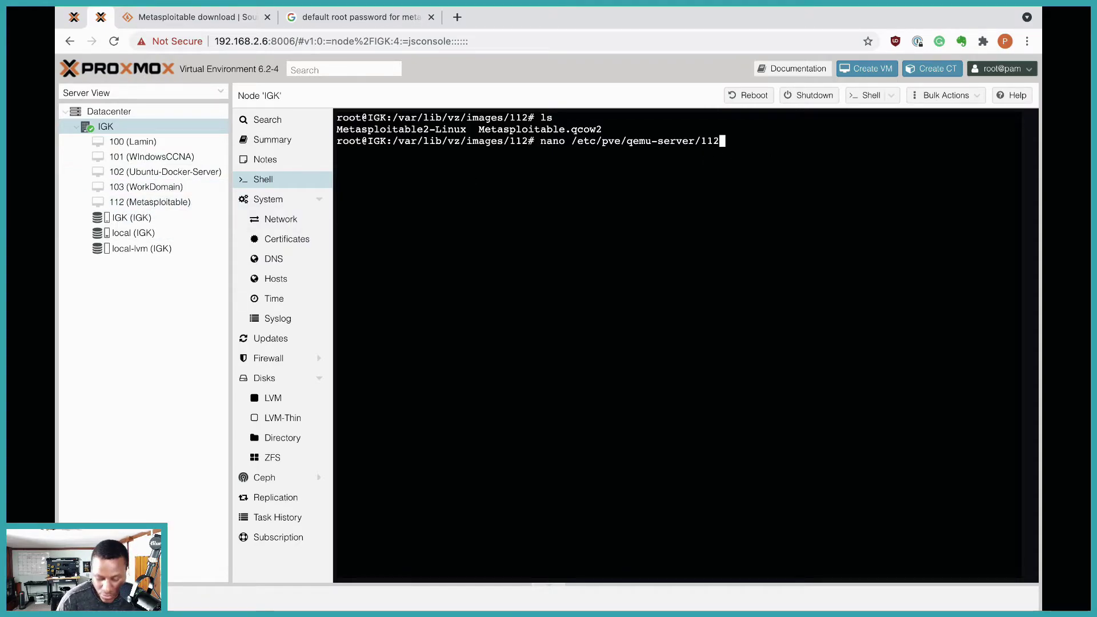
pyautogui.press('Tab')
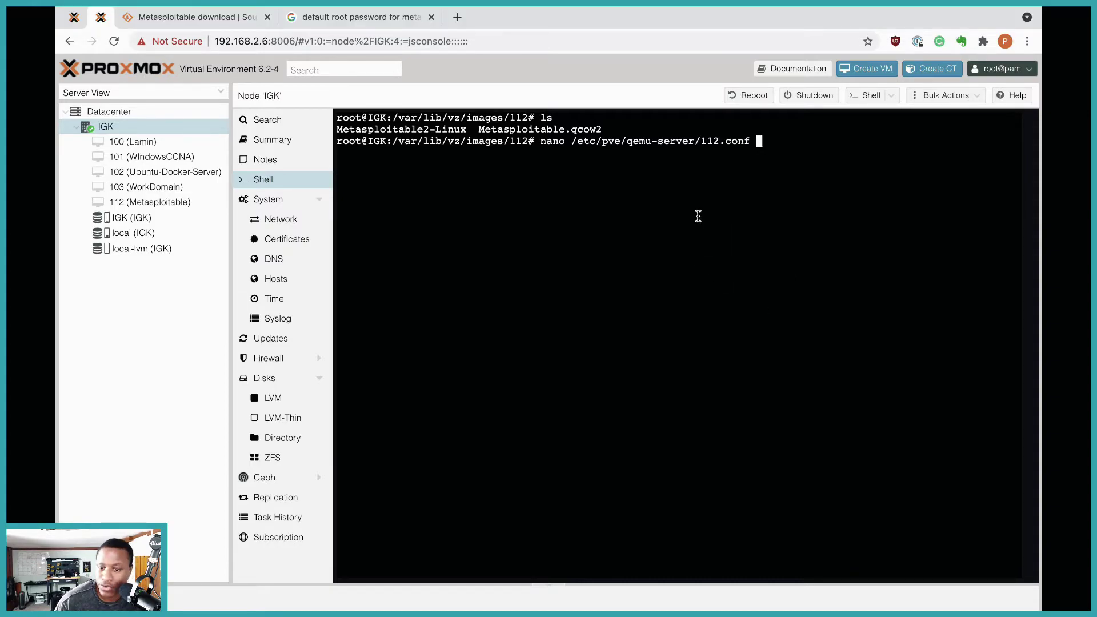
pyautogui.moveTo(751, 141)
pyautogui.mouseDown()
pyautogui.moveTo(534, 142)
pyautogui.moveTo(751, 142)
pyautogui.mouseUp()
pyautogui.click(572, 141)
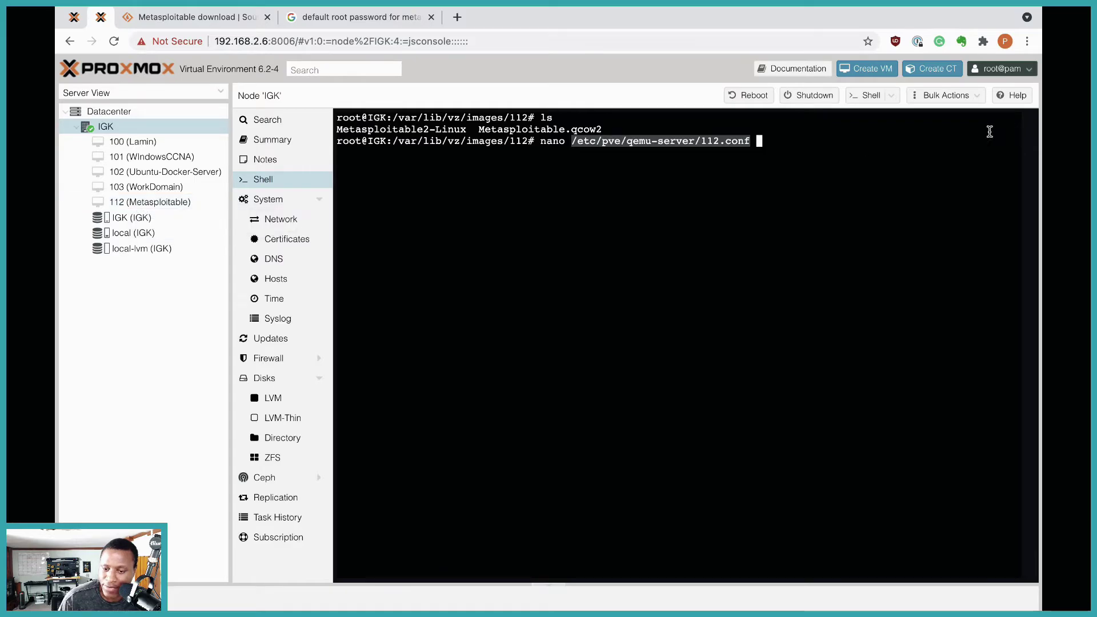
pyautogui.click(849, 141)
pyautogui.press('Return')
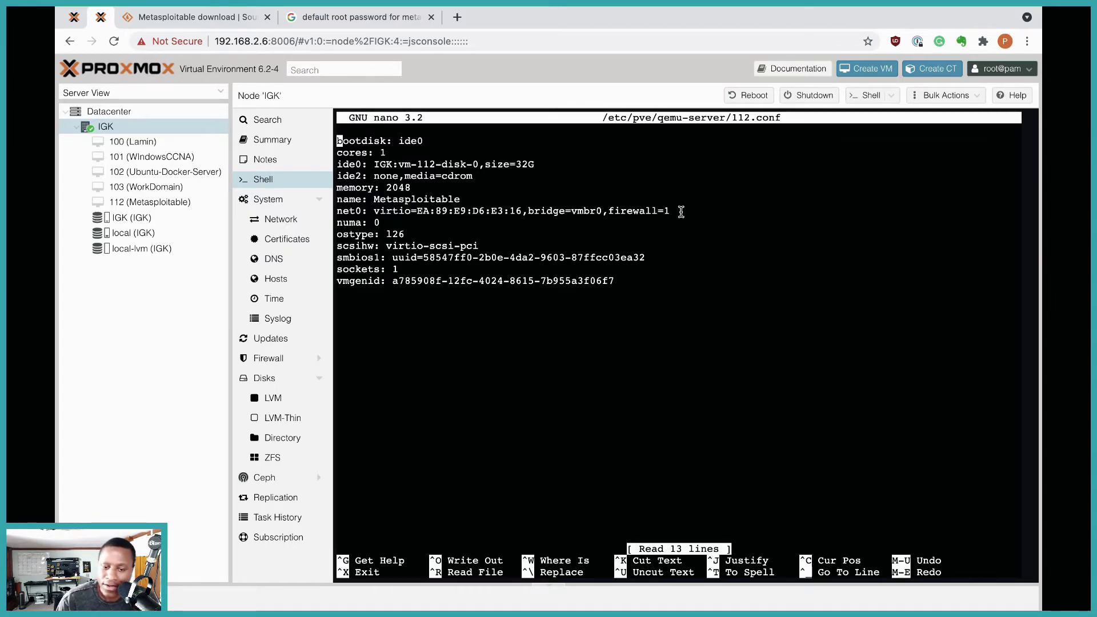
# Examine the entries in 112.conf, especially the ide0 line that defines the virtual machine's disk.
pyautogui.moveTo(546, 164); pyautogui.dragTo(432, 153)
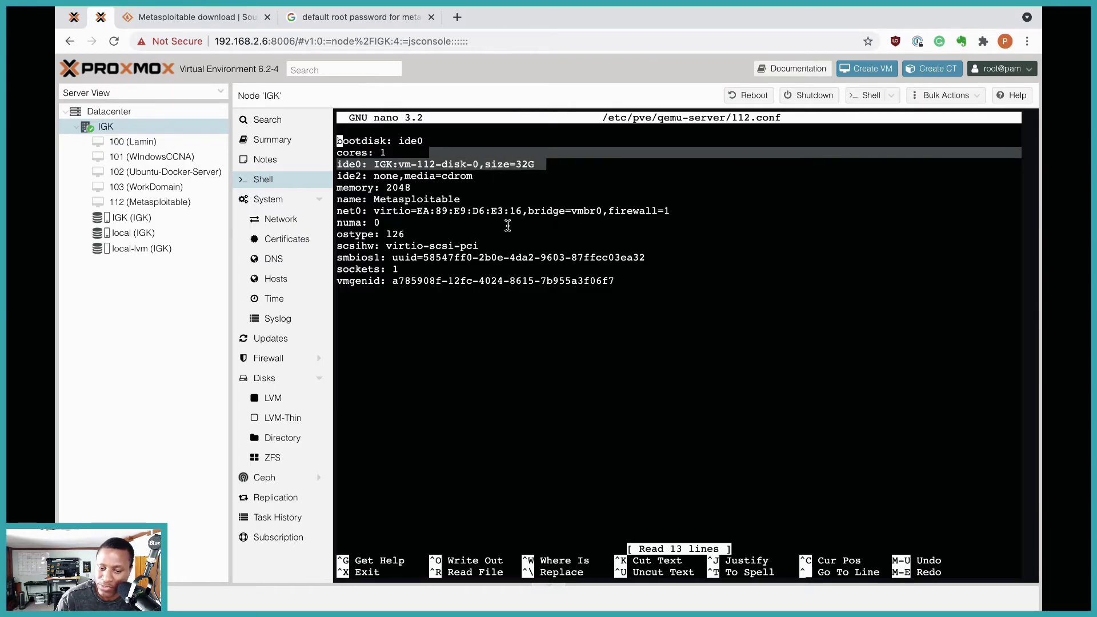
pyautogui.click(494, 177)
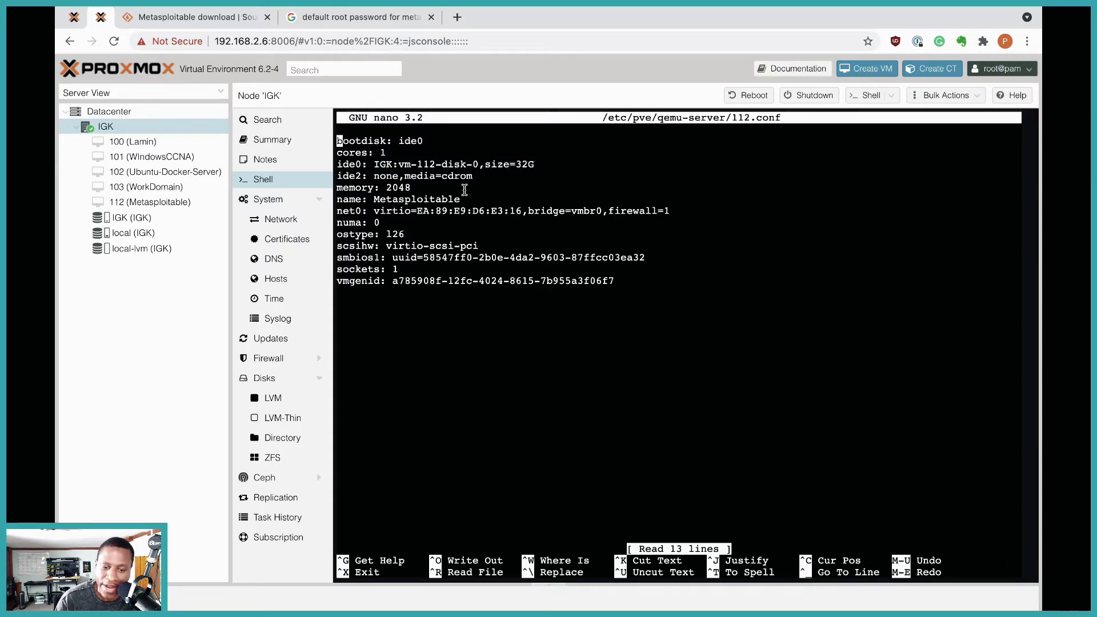
pyautogui.press('Down')
pyautogui.press('Down')
pyautogui.press('Down')
pyautogui.press('Down')
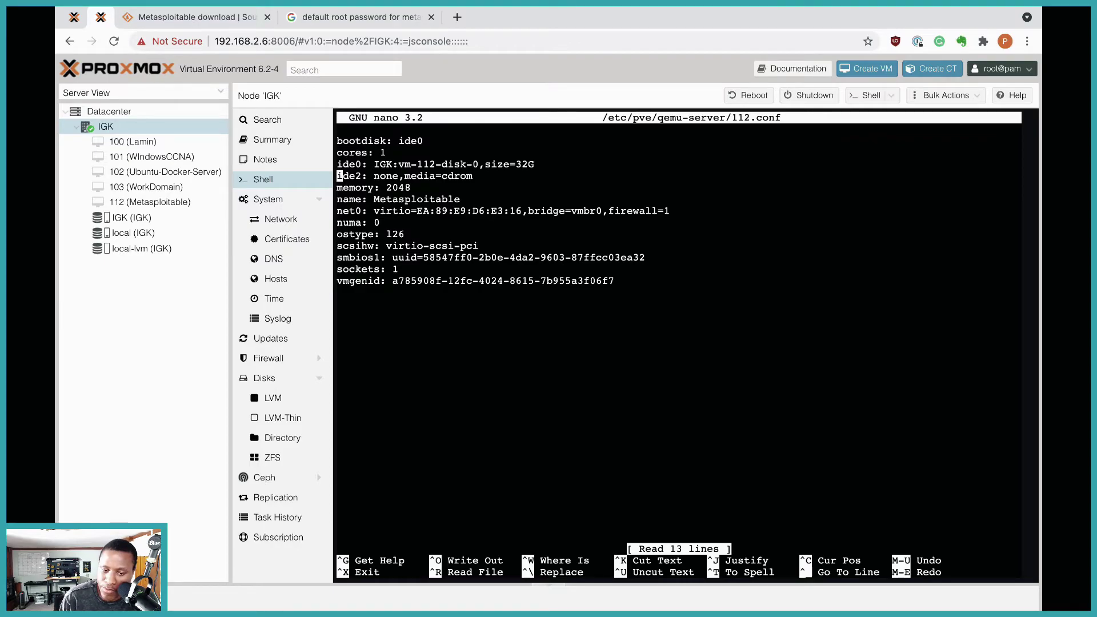
pyautogui.moveTo(663, 286); pyautogui.dragTo(341, 127)
pyautogui.click(367, 155)
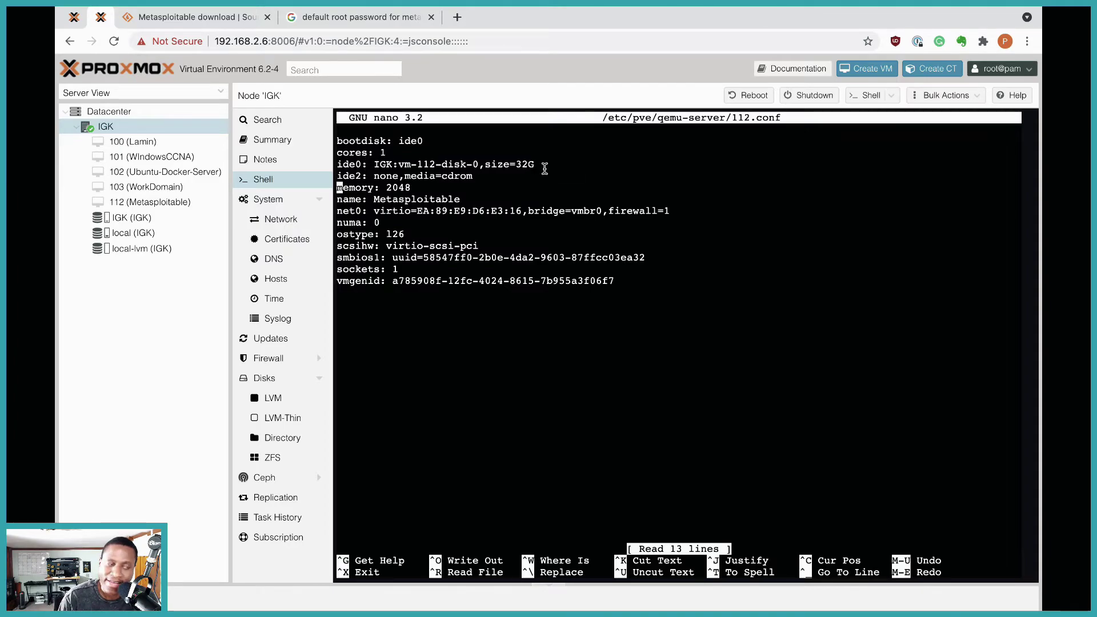
pyautogui.moveTo(551, 167); pyautogui.dragTo(320, 166)
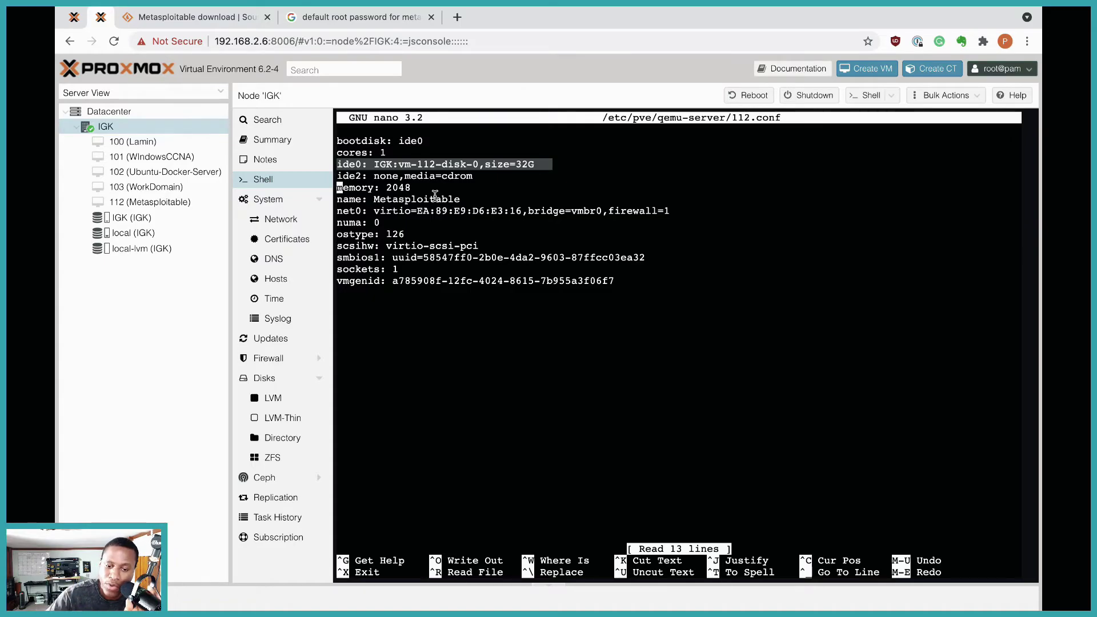
pyautogui.click(401, 170)
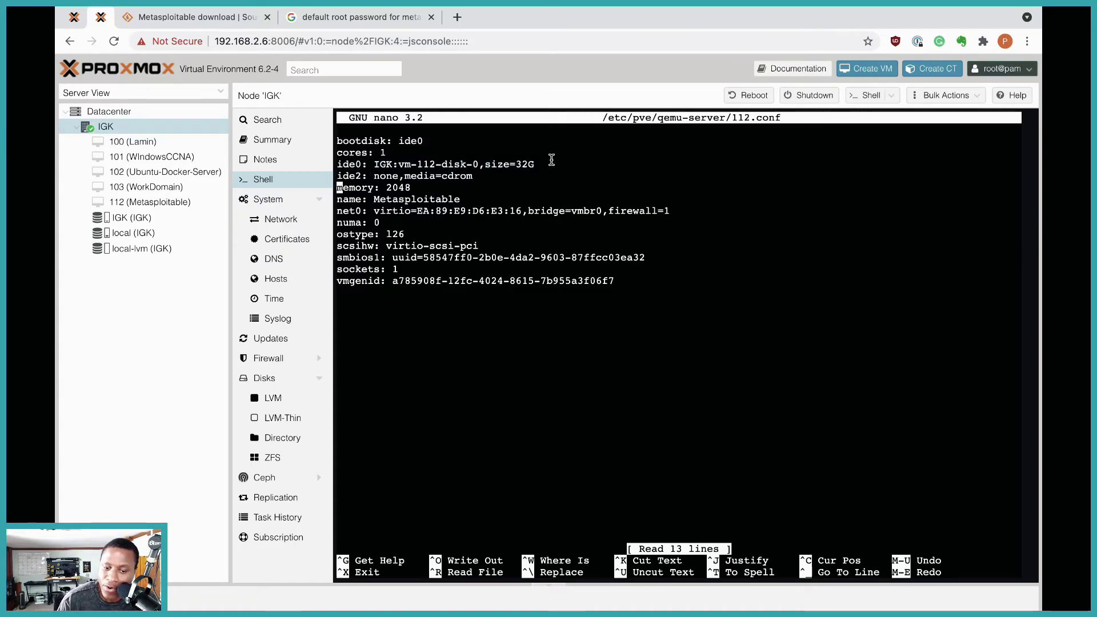
pyautogui.moveTo(552, 166)
pyautogui.mouseDown()
pyautogui.moveTo(334, 166)
pyautogui.moveTo(540, 166)
pyautogui.mouseUp()
pyautogui.click(517, 166)
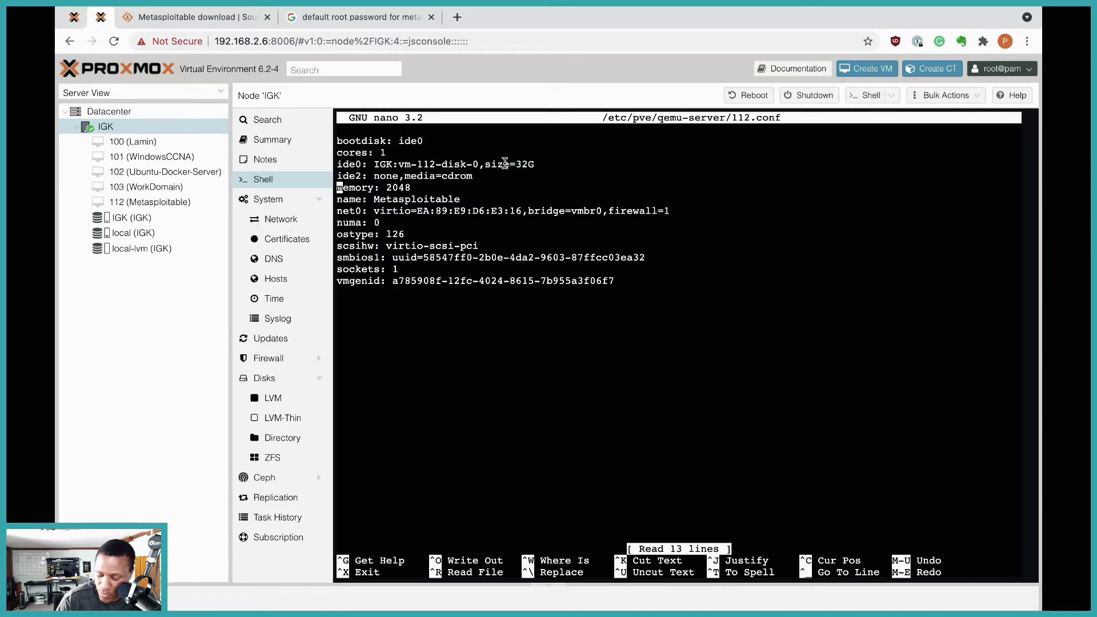
# Delete the existing disk volume reference between "ide0:" and the size option in 112.conf.
pyautogui.press('Up')
pyautogui.press('Up')
pyautogui.press('Right')
pyautogui.press('Right')
pyautogui.press('Right')
pyautogui.press('Right')
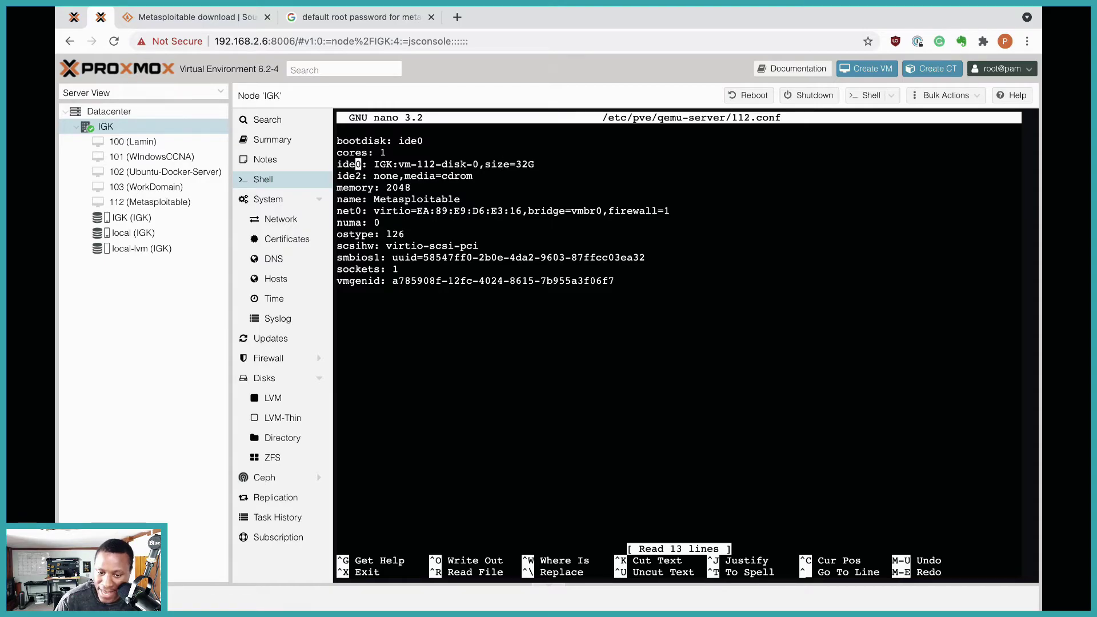
pyautogui.press('Right')
pyautogui.press('Right')
pyautogui.press('Right')
pyautogui.press('Right')
pyautogui.press('Right')
pyautogui.press('Right')
pyautogui.press('Right')
pyautogui.press('Right')
pyautogui.press('Right')
pyautogui.press('Right')
pyautogui.press('Right')
pyautogui.press('Right')
pyautogui.press('Right')
pyautogui.press('Right')
pyautogui.press('Right')
pyautogui.press('Right')
pyautogui.press('Right')
pyautogui.press('Right')
pyautogui.press('Right')
pyautogui.press('Right')
pyautogui.press('Left')
pyautogui.press('BackSpace')
pyautogui.press('BackSpace')
pyautogui.press('BackSpace')
pyautogui.press('BackSpace')
pyautogui.press('BackSpace')
pyautogui.press('BackSpace')
pyautogui.press('BackSpace')
pyautogui.press('BackSpace')
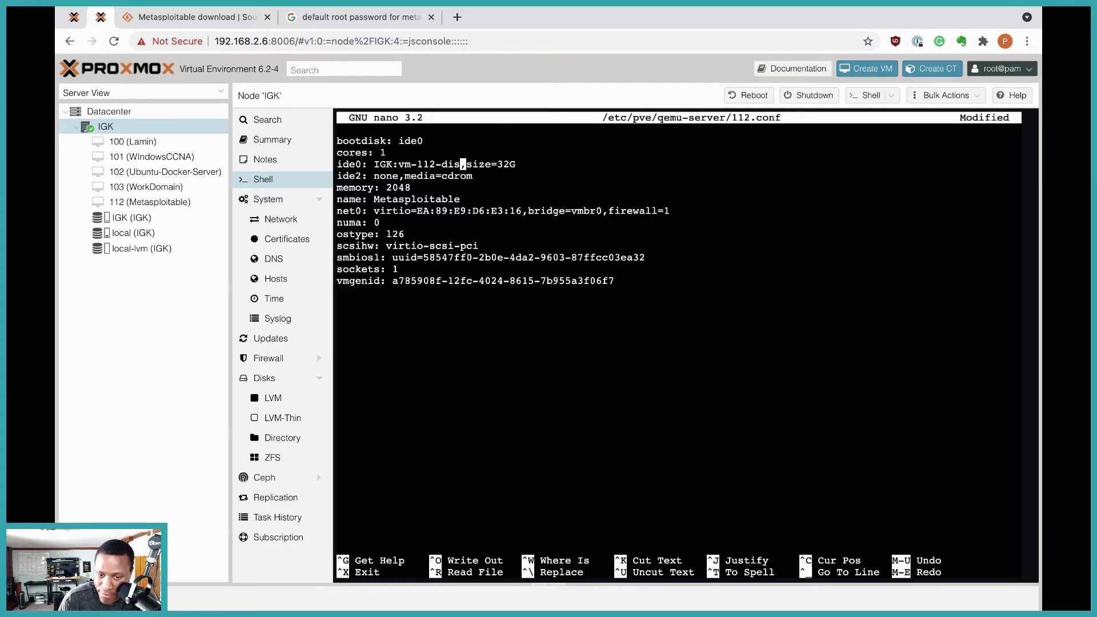
pyautogui.press('BackSpace')
pyautogui.press('BackSpace')
pyautogui.press('BackSpace')
pyautogui.press('BackSpace')
pyautogui.press('BackSpace')
pyautogui.press('BackSpace')
pyautogui.press('BackSpace')
pyautogui.press('BackSpace')
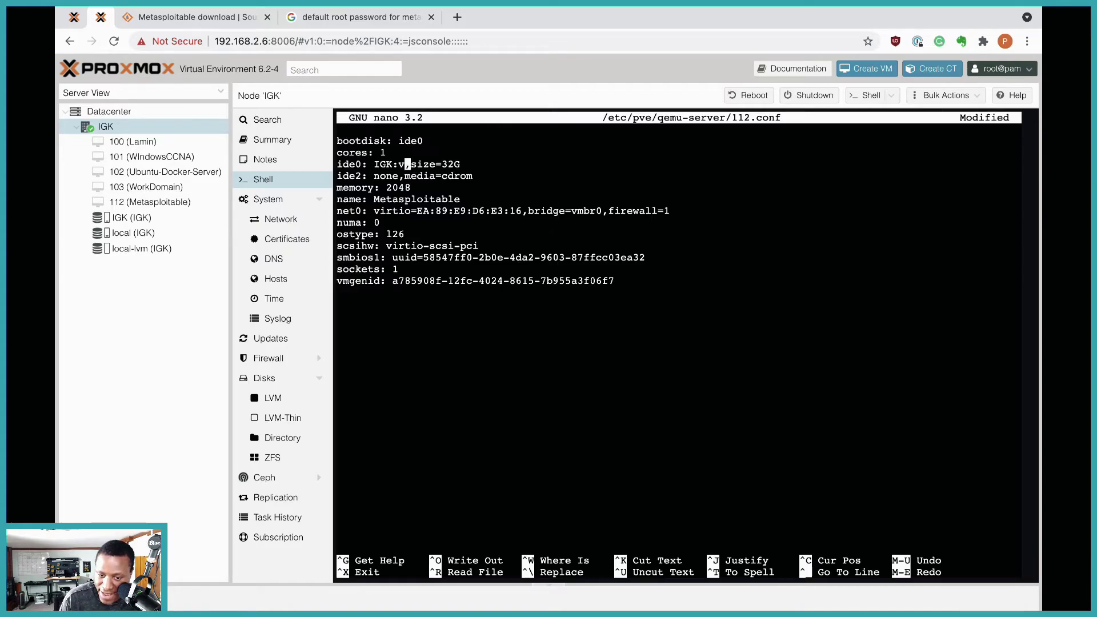
pyautogui.press('BackSpace')
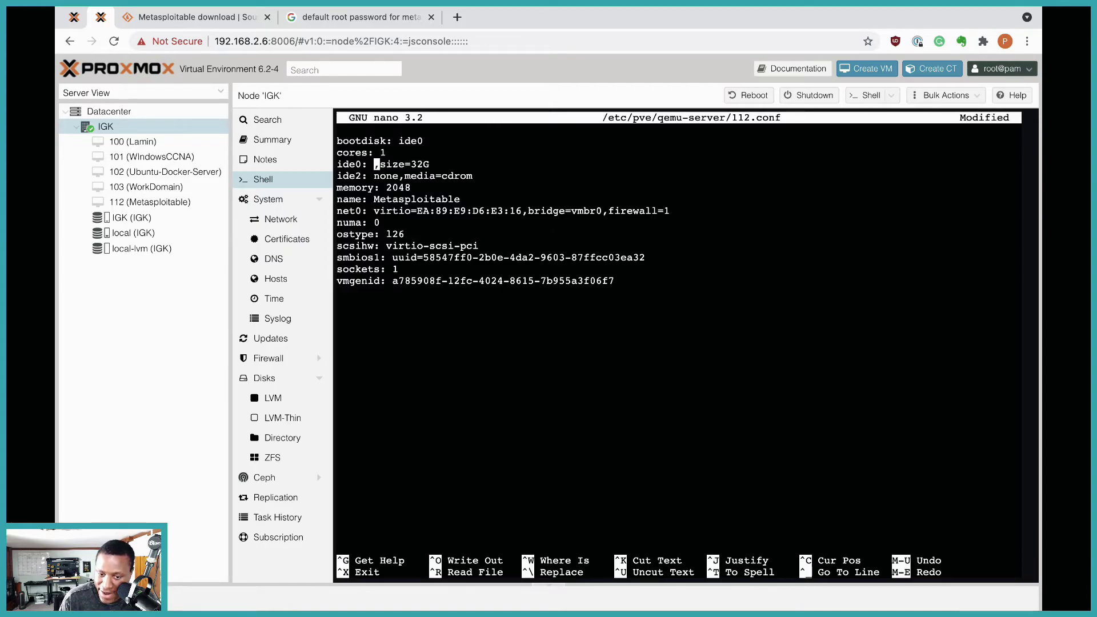
pyautogui.write('file')
pyautogui.press('BackSpace')
pyautogui.press('BackSpace')
pyautogui.write('e')
pyautogui.press('BackSpace')
pyautogui.press('BackSpace')
pyautogui.press('BackSpace')
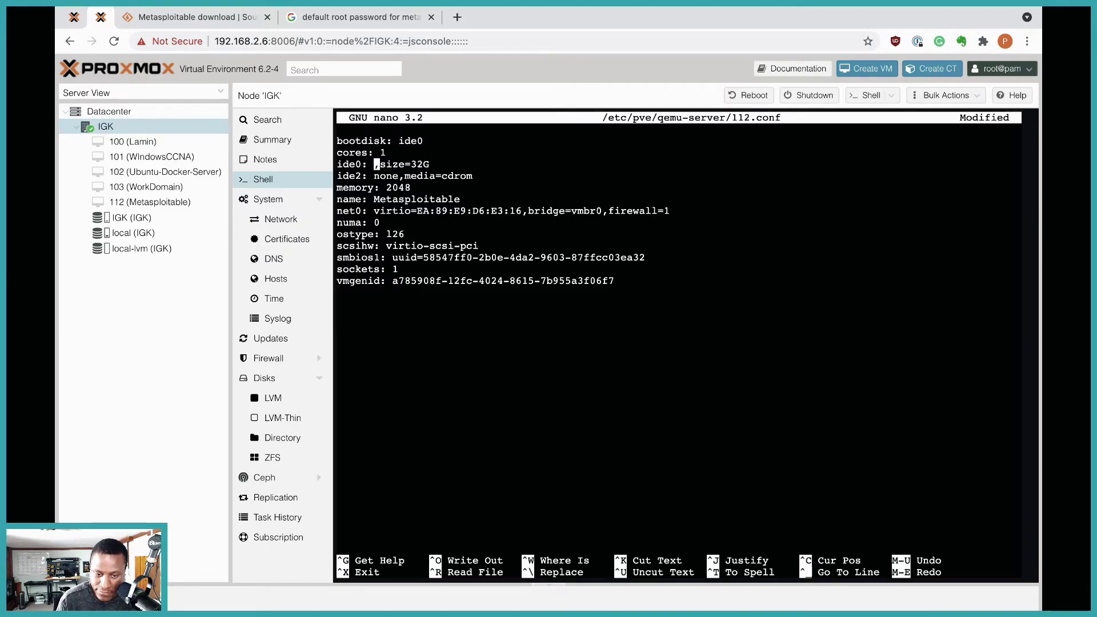
# Insert "file=local:112/Metasploitable.qcow2" before the size option on the ide0 line of 112.conf.
pyautogui.write('file')
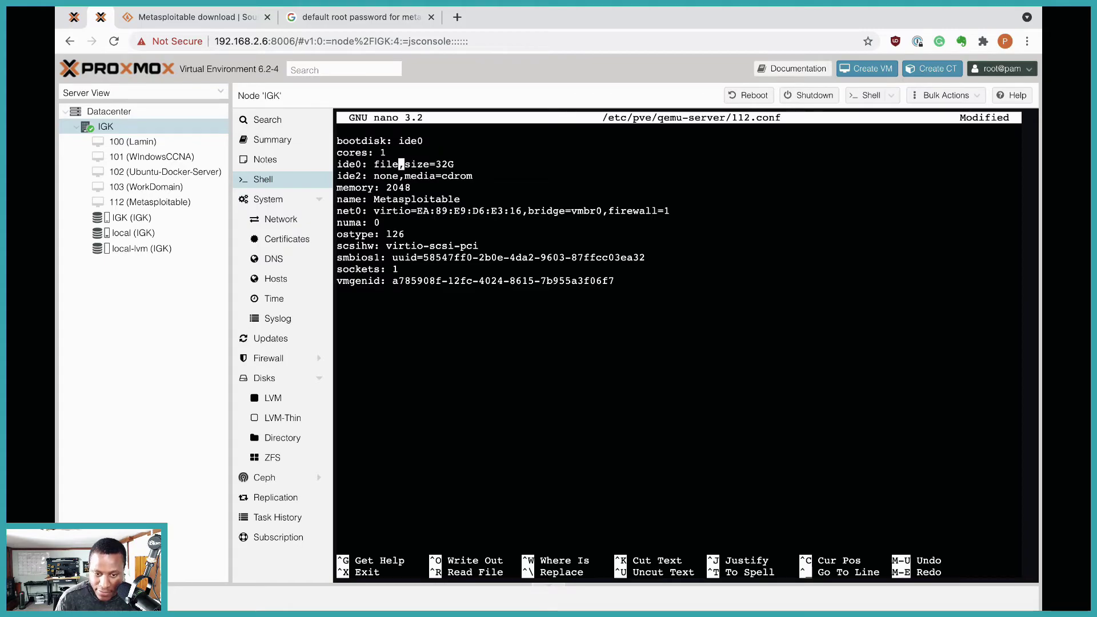
pyautogui.write('=local')
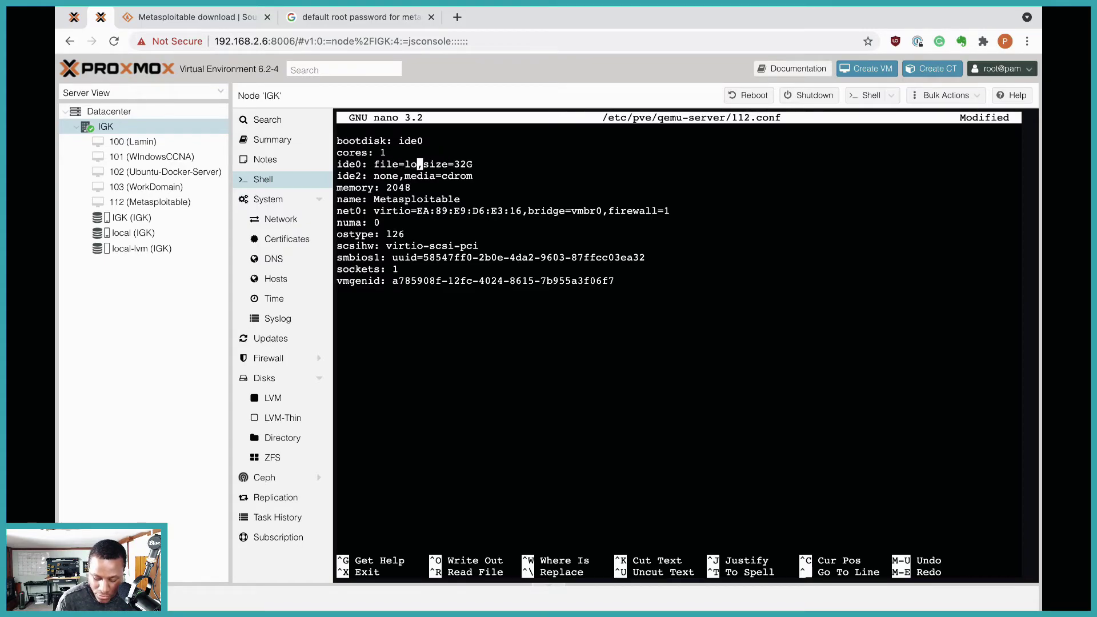
pyautogui.write(':')
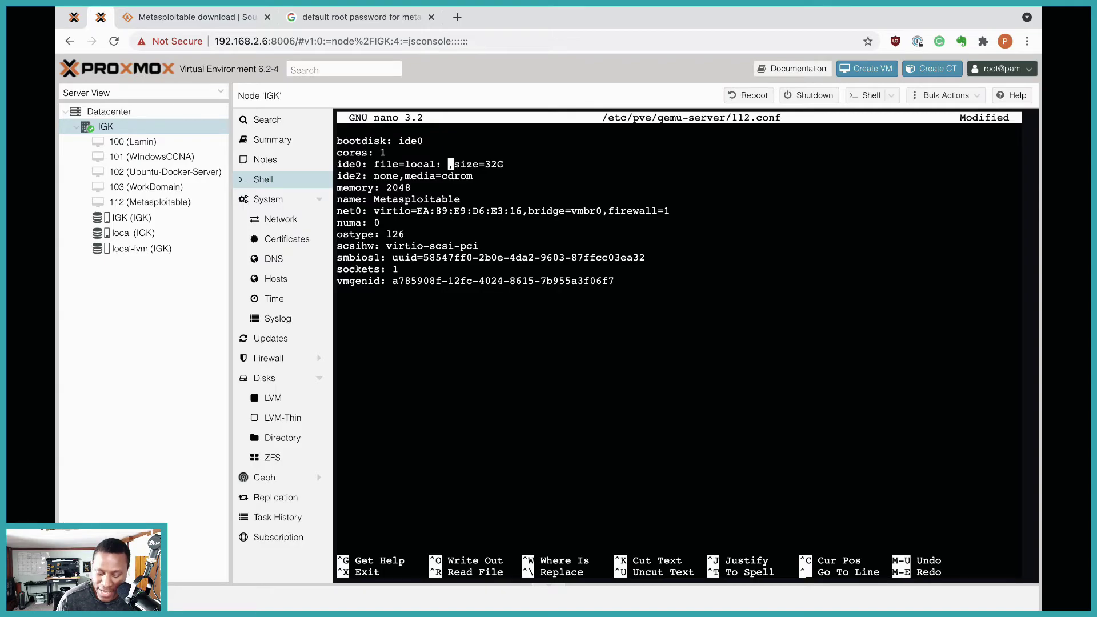
pyautogui.press('BackSpace')
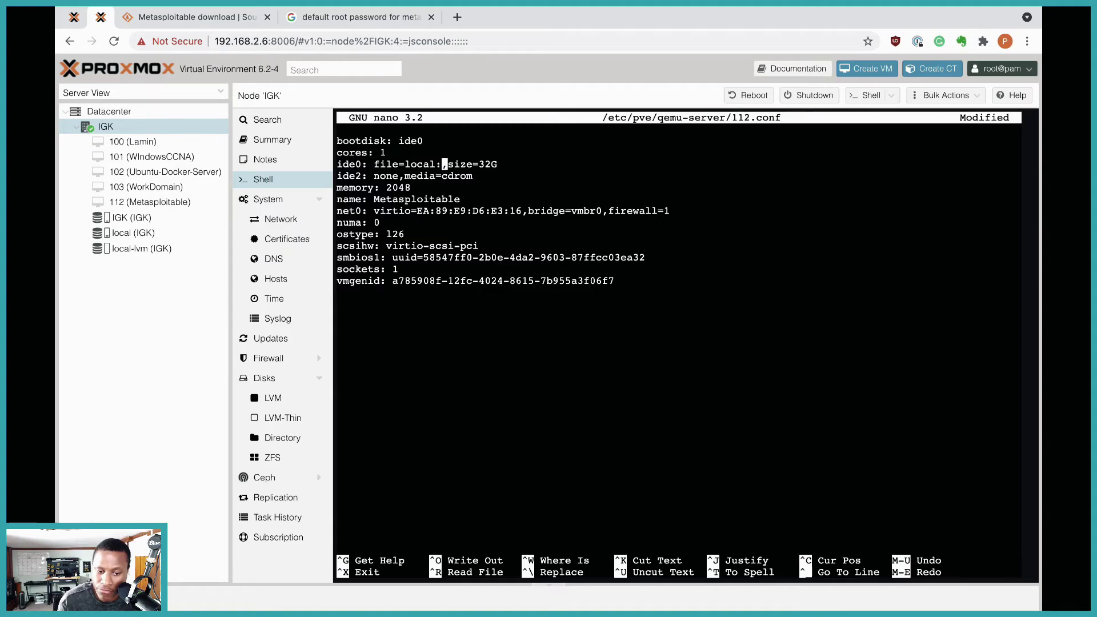
pyautogui.write('112')
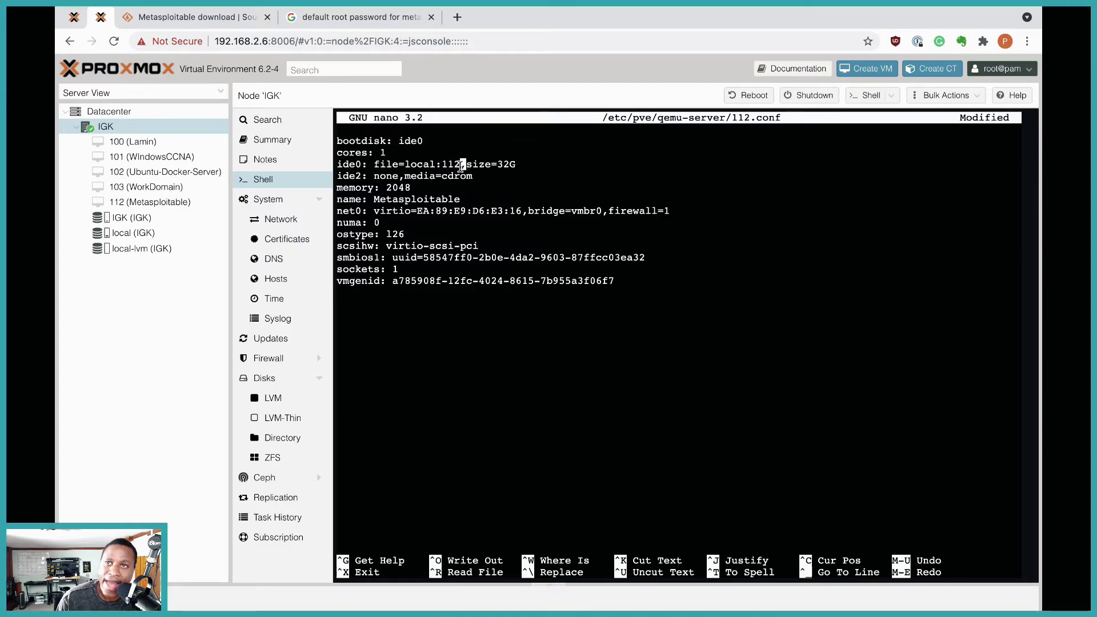
pyautogui.write('/')
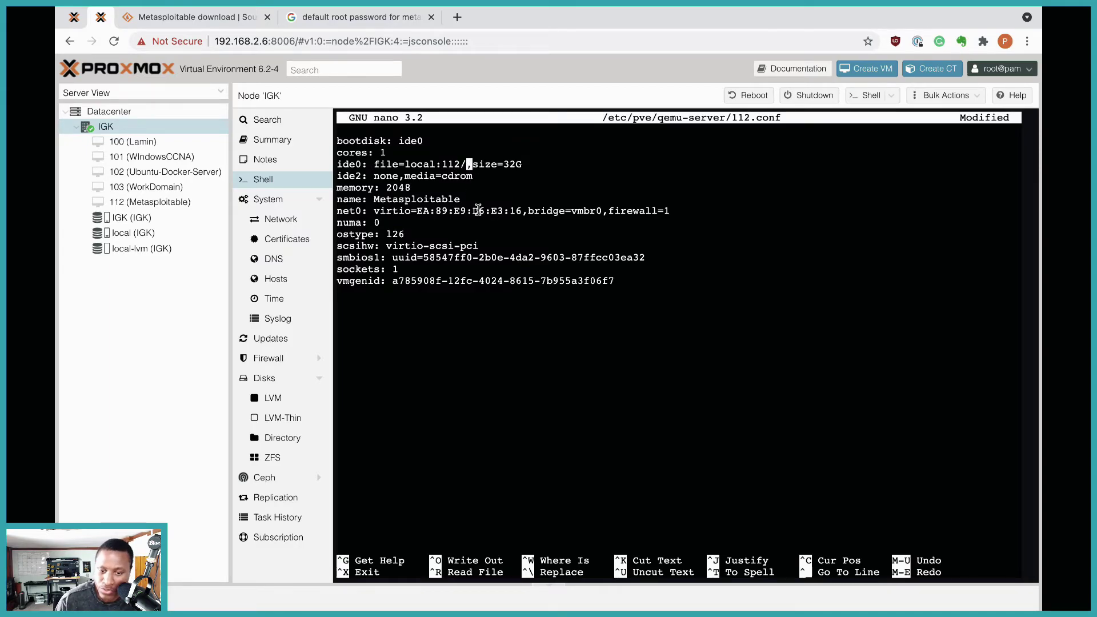
pyautogui.rightClick(471, 165)
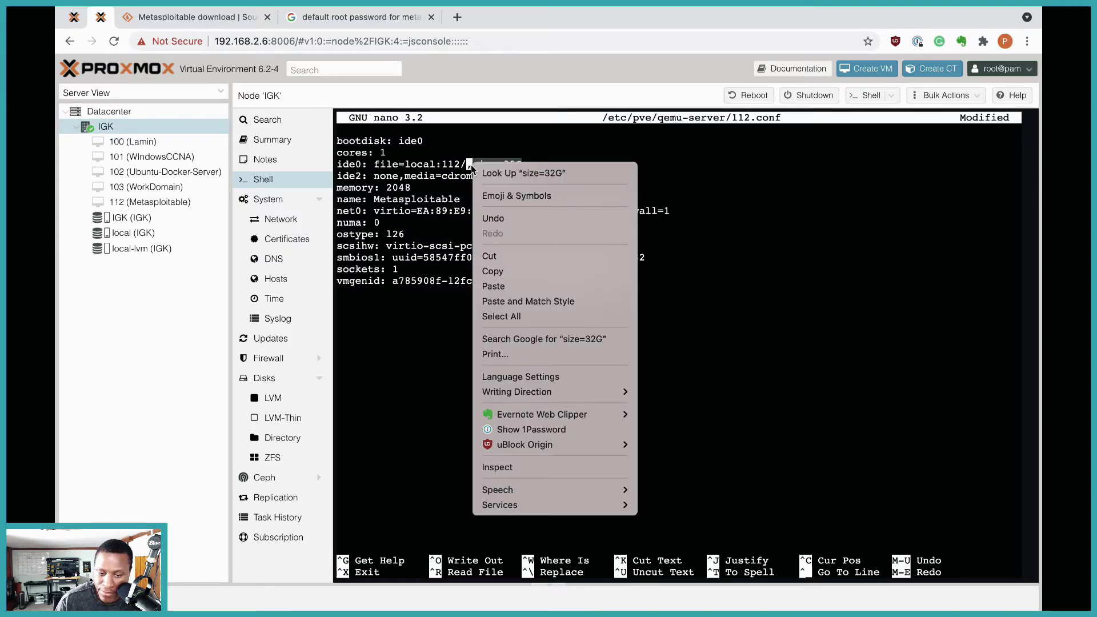
pyautogui.click(492, 286)
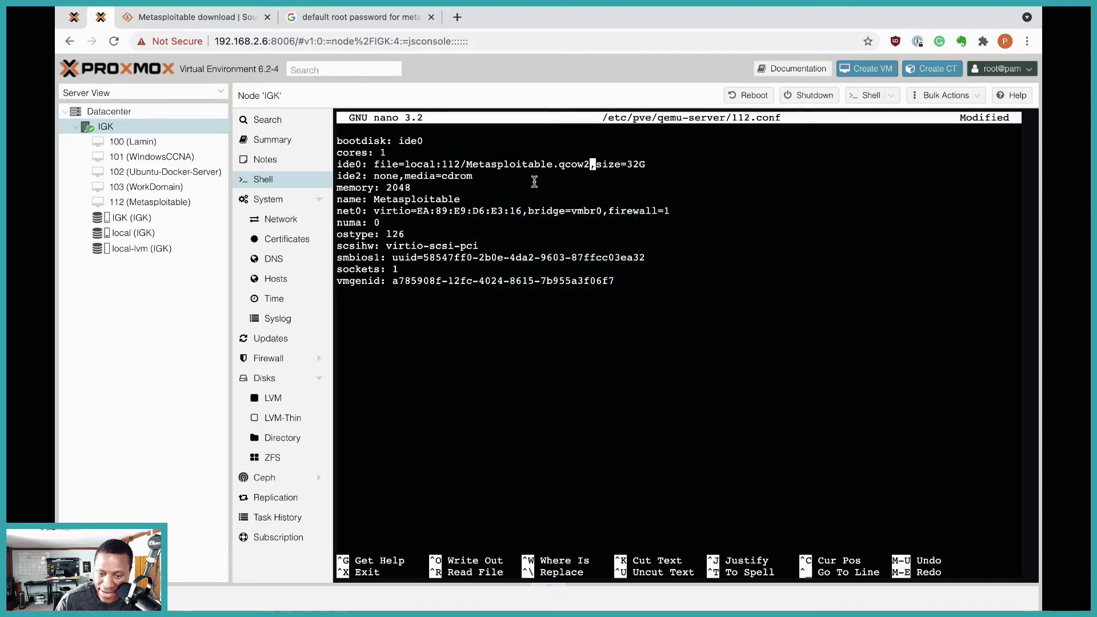
# Examine each part of the new ide0 entry: the local storage, the 112 directory, the qcow2 file name and the size option.
pyautogui.moveTo(465, 165); pyautogui.dragTo(590, 165)
pyautogui.click(591, 164)
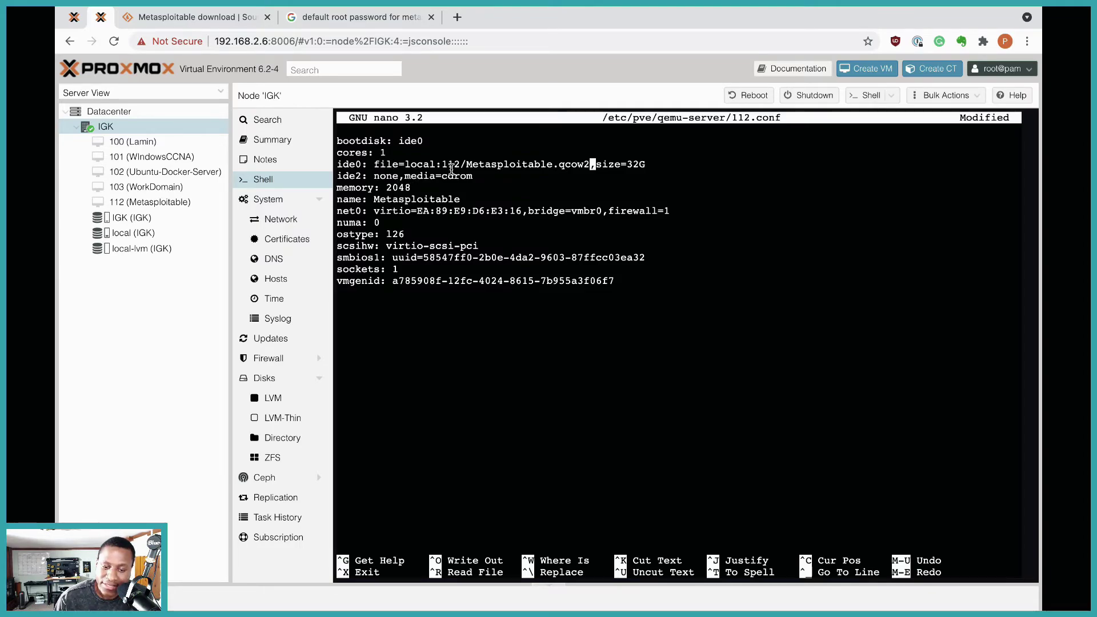
pyautogui.moveTo(408, 169); pyautogui.dragTo(448, 168)
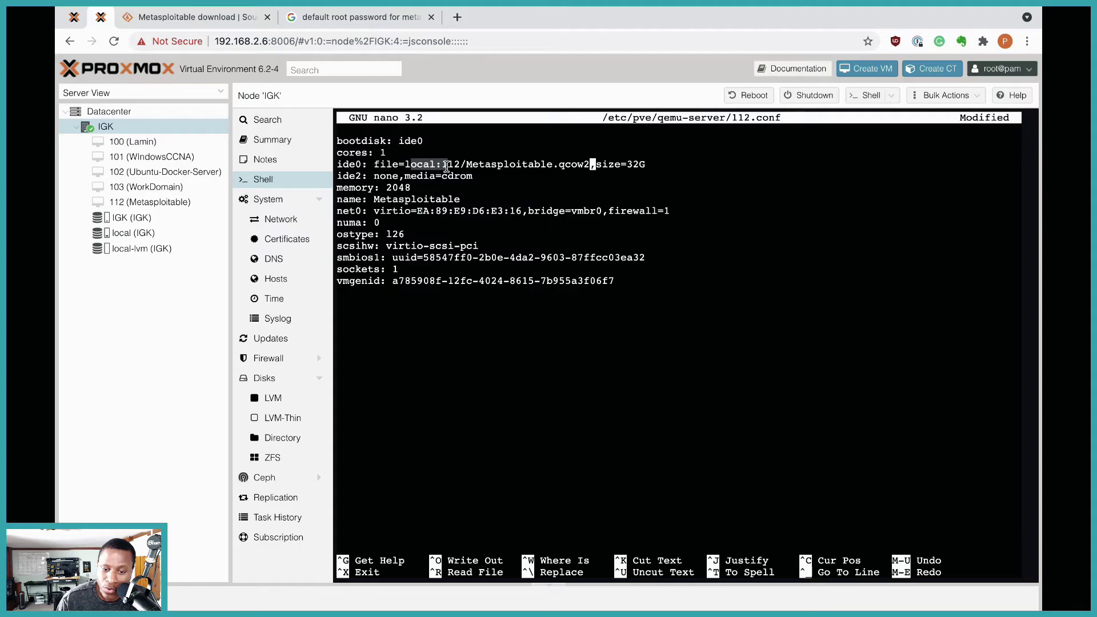
pyautogui.click(454, 170)
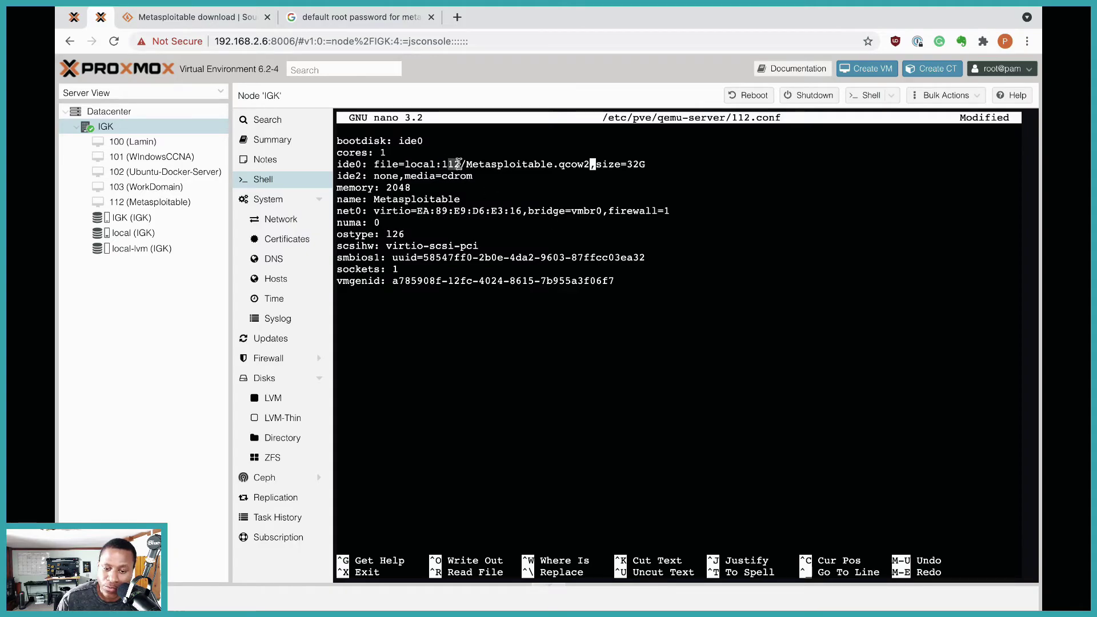
pyautogui.moveTo(472, 164); pyautogui.dragTo(584, 159)
pyautogui.click(604, 184)
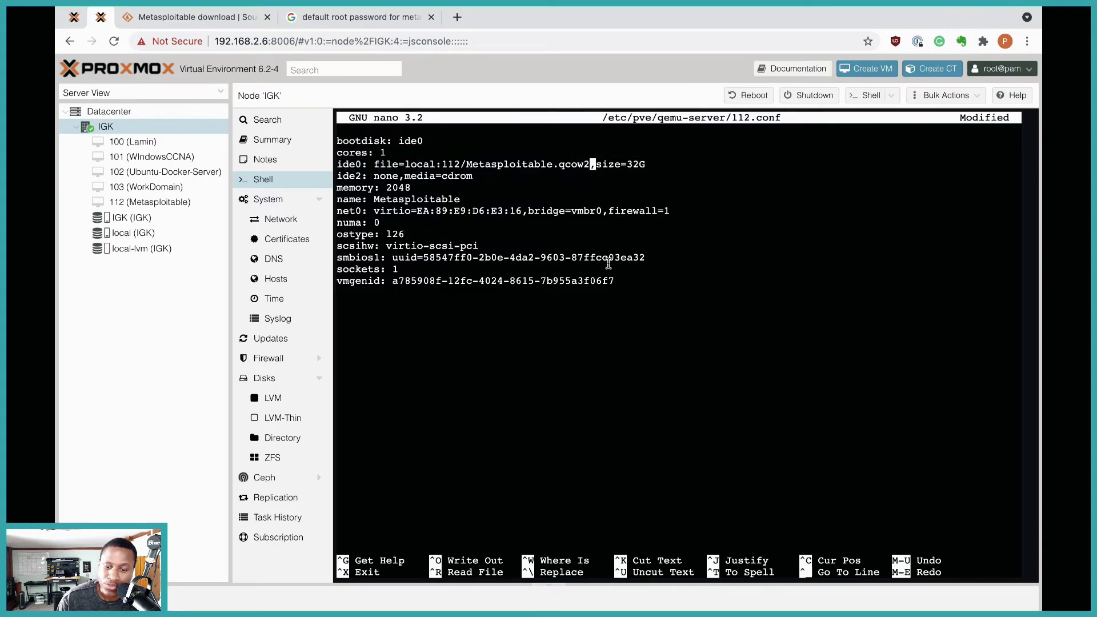
pyautogui.moveTo(656, 164); pyautogui.dragTo(369, 166)
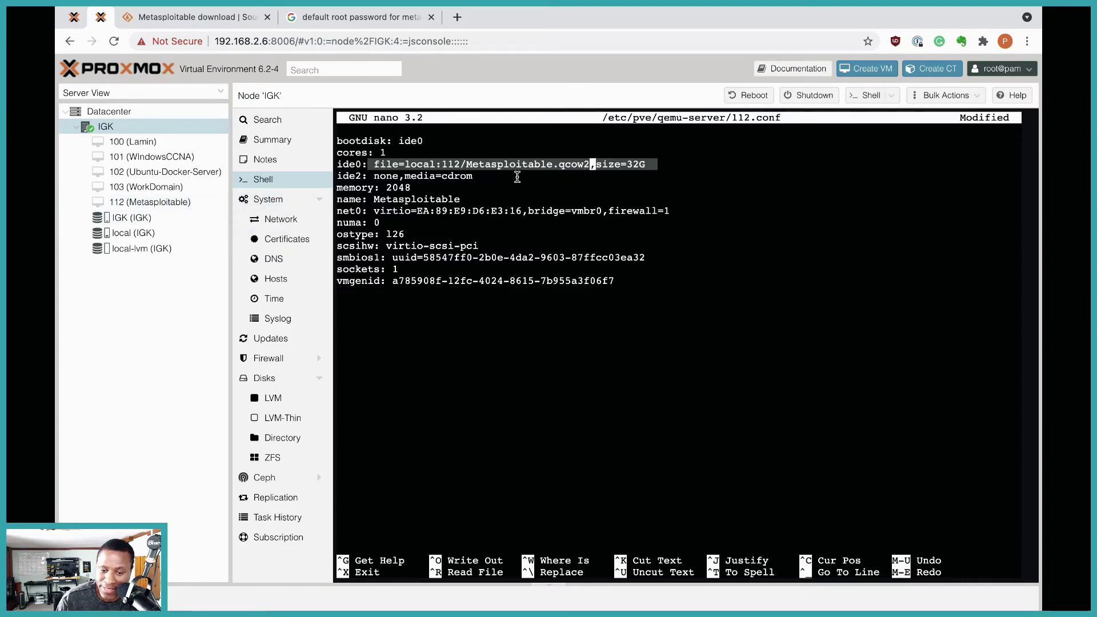
pyautogui.moveTo(669, 164); pyautogui.dragTo(544, 165)
pyautogui.click(426, 165)
pyautogui.click(479, 170)
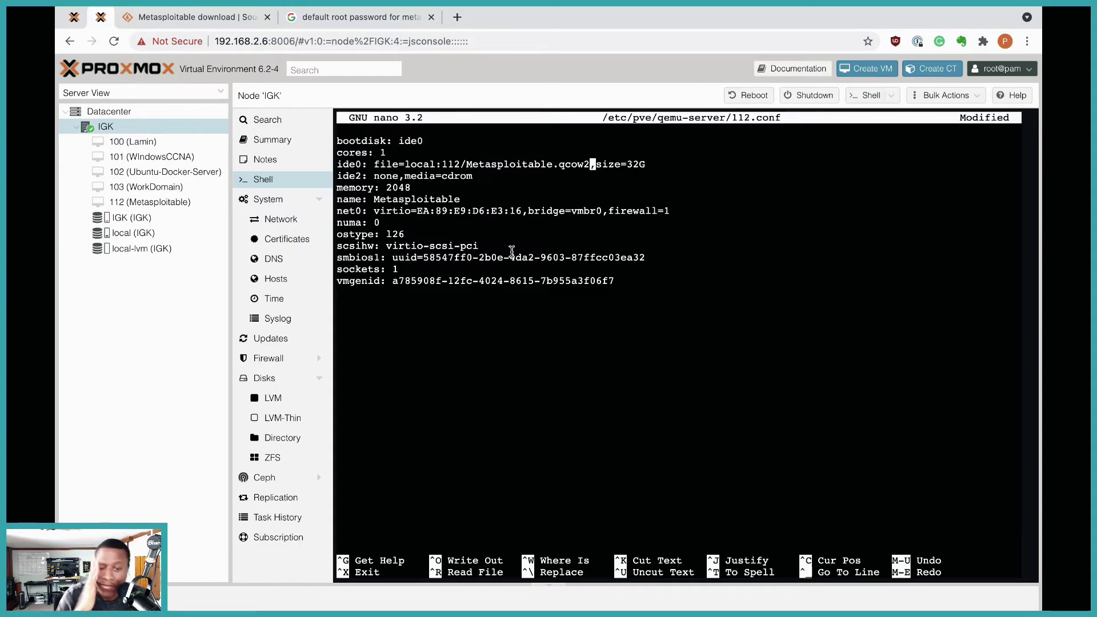
pyautogui.moveTo(670, 165); pyautogui.dragTo(374, 166)
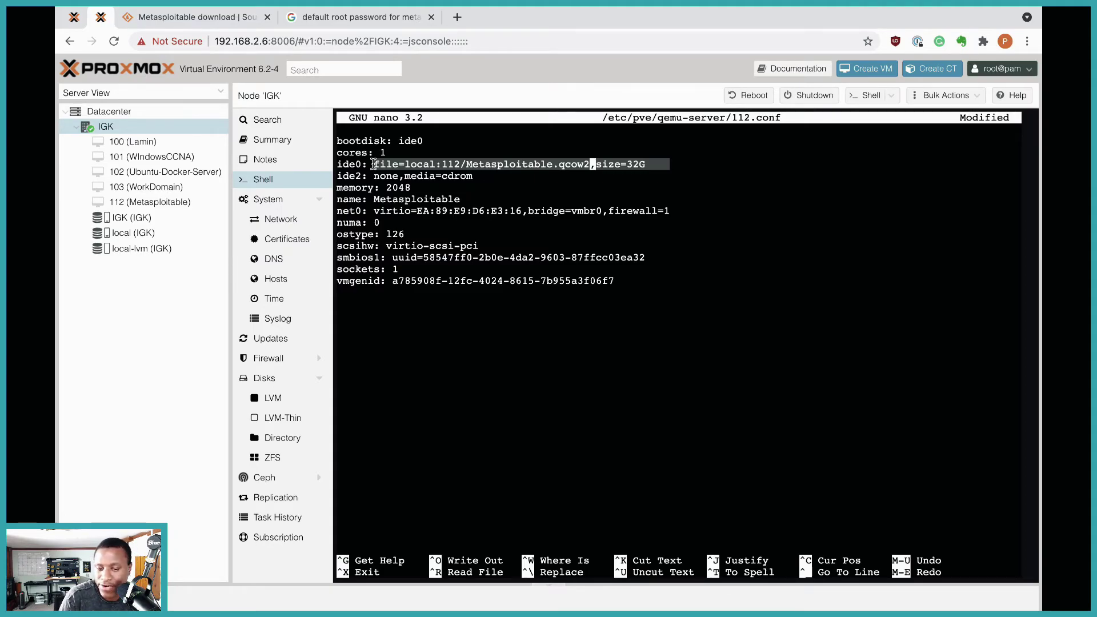
pyautogui.moveTo(654, 165); pyautogui.dragTo(565, 167)
pyautogui.click(566, 166)
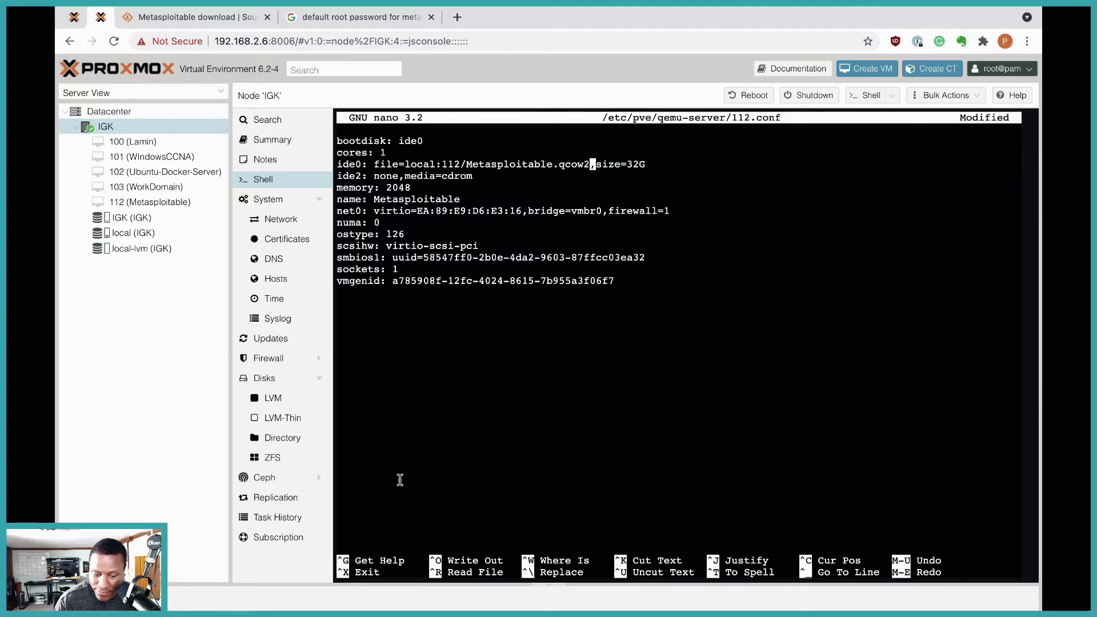
# Save the changes to 112.conf under the same file name and exit nano.
pyautogui.hotkey('ctrl', 'x')
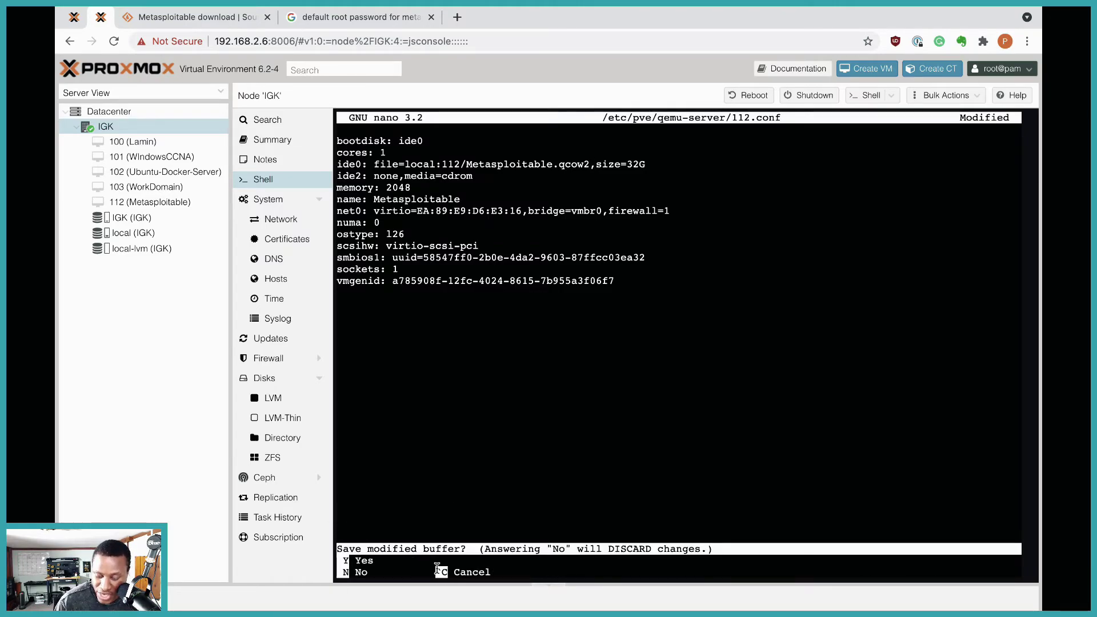
pyautogui.press('y')
pyautogui.press('Return')
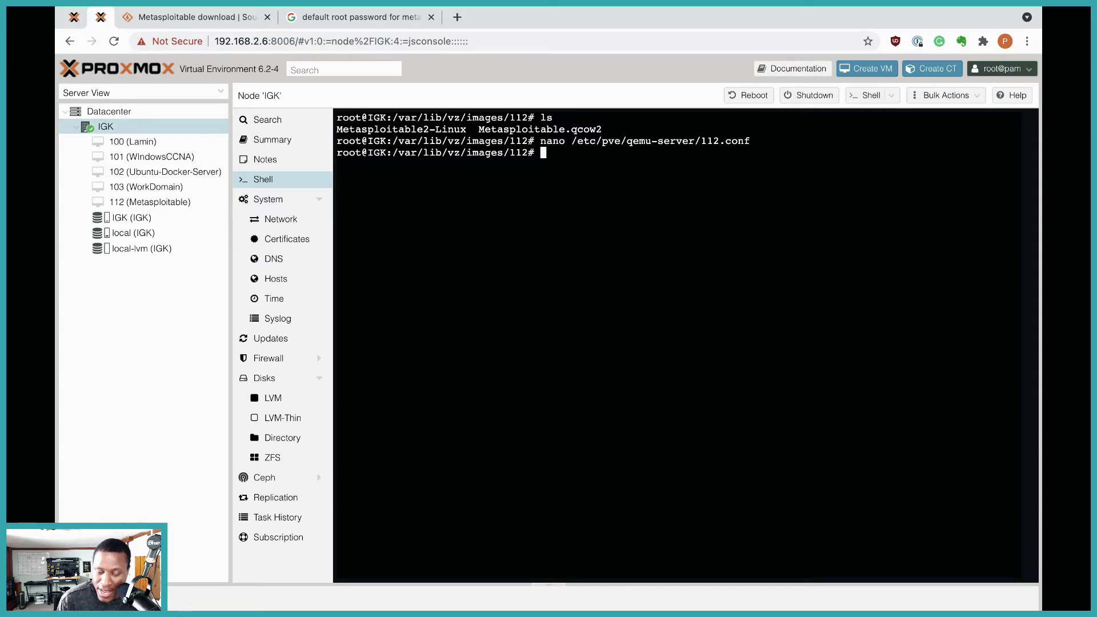
# Reopen /etc/pve/qemu-server/112.conf in nano and check the saved ide0 entry.
pyautogui.press('Up')
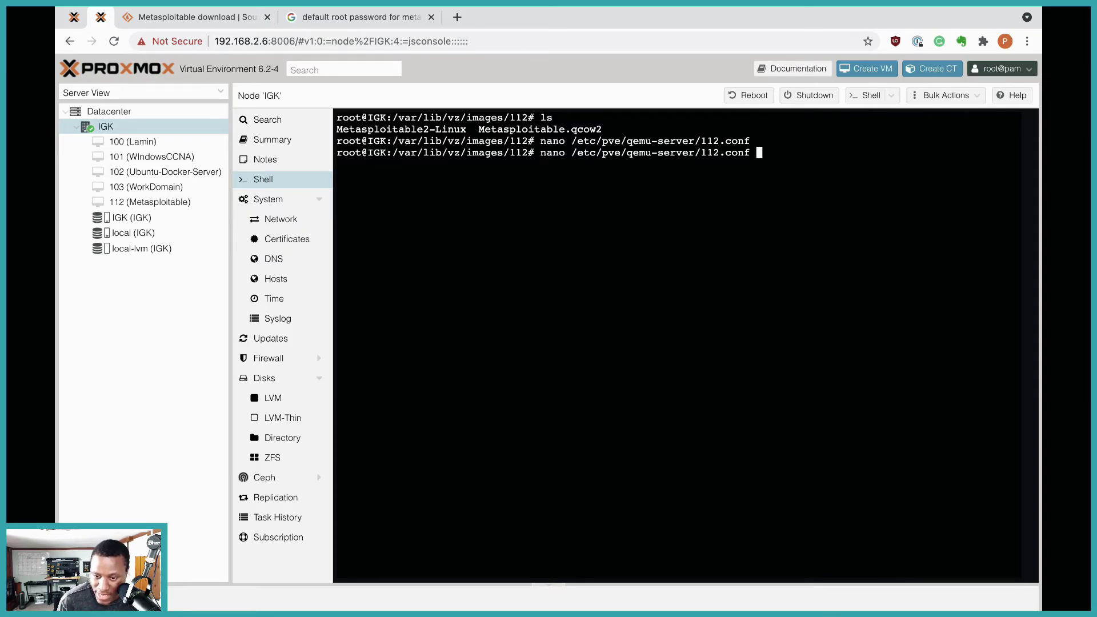
pyautogui.press('Return')
pyautogui.moveTo(237, 610)
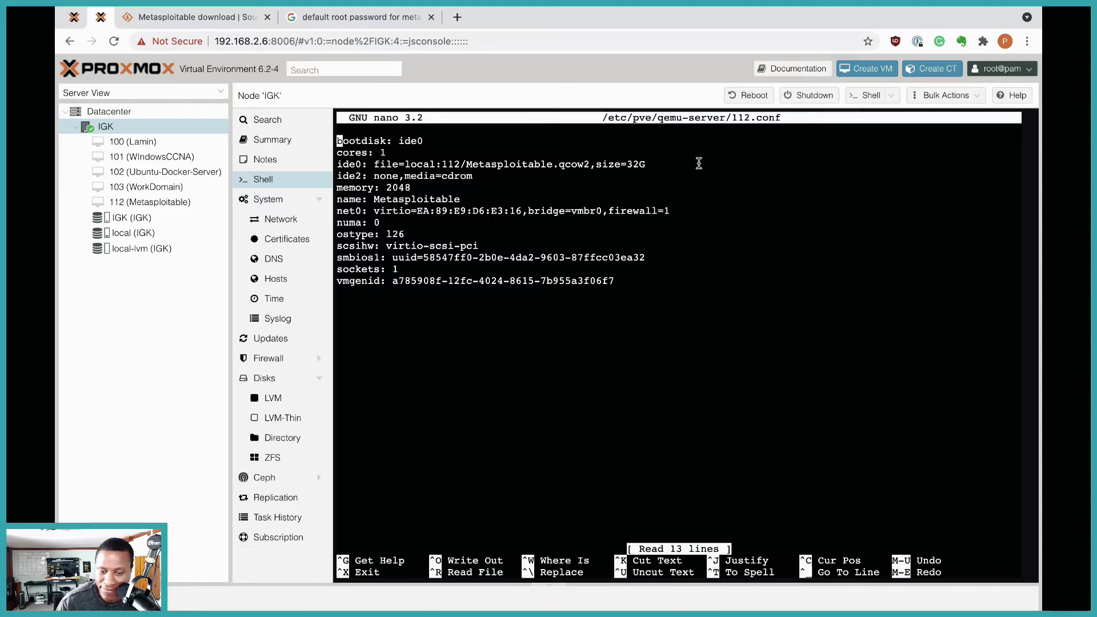
pyautogui.moveTo(689, 164); pyautogui.dragTo(381, 165)
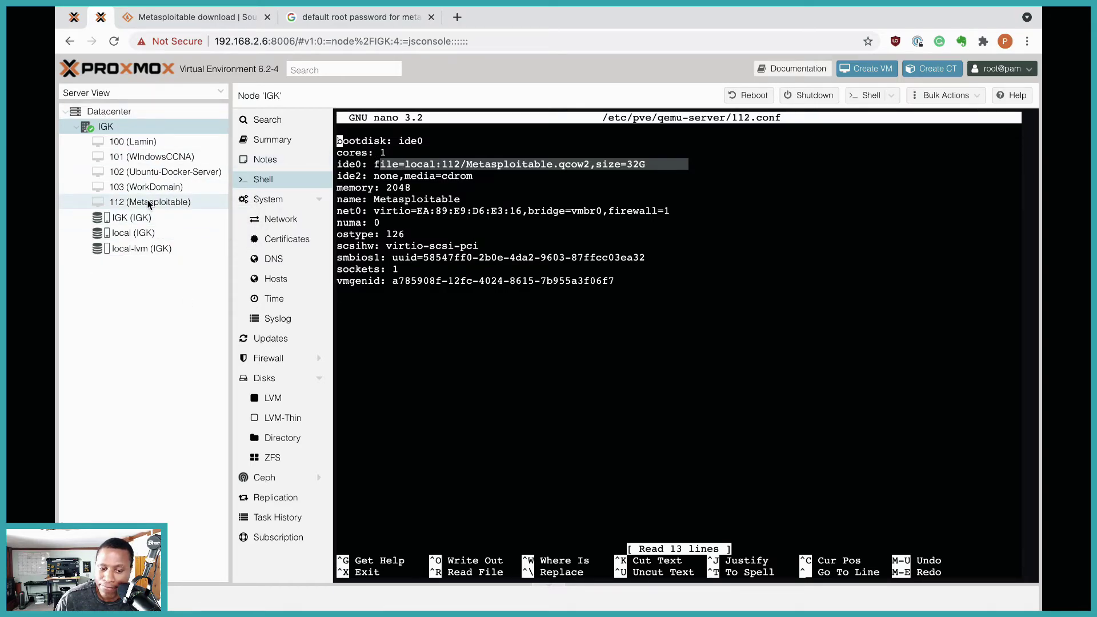
# Open the console of virtual machine 112 (Metasploitable) and start the machine.
pyautogui.click(83, 21)
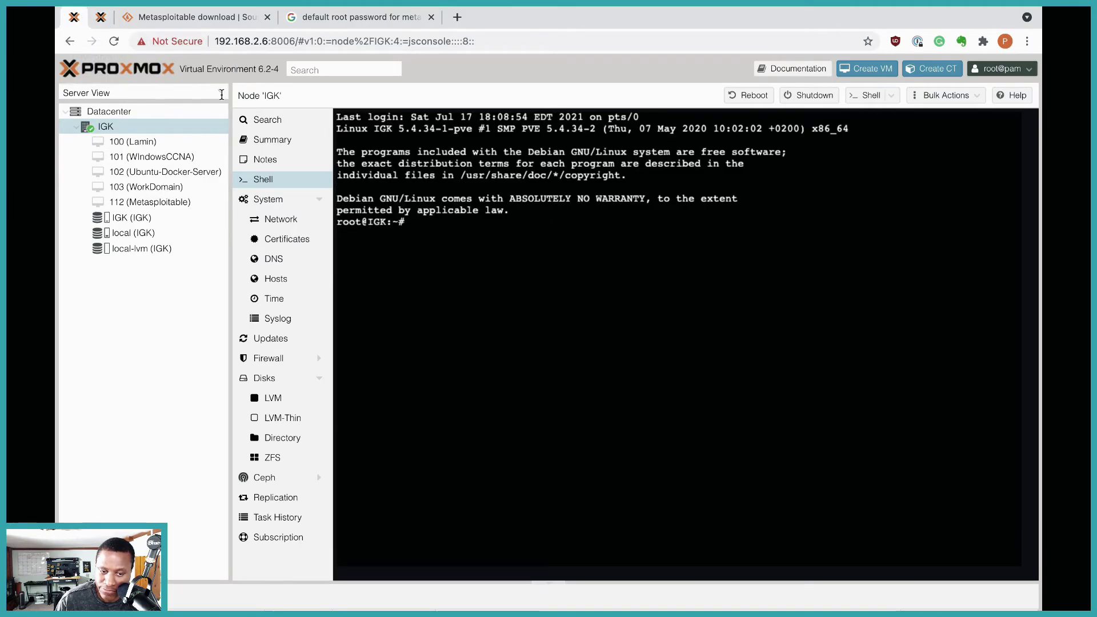
pyautogui.click(143, 202)
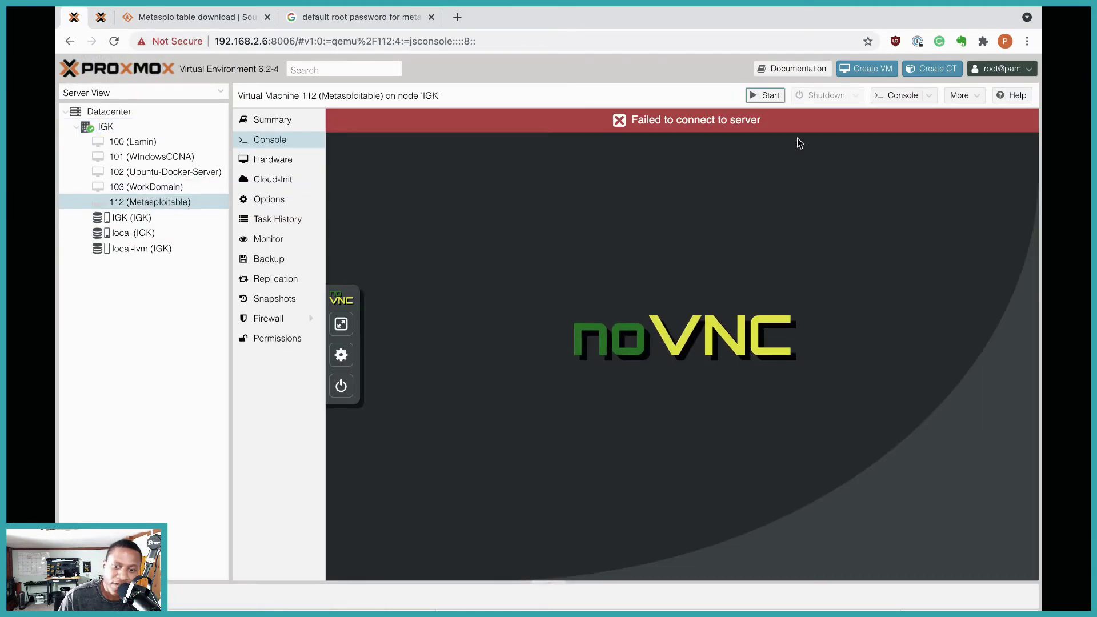
pyautogui.click(767, 96)
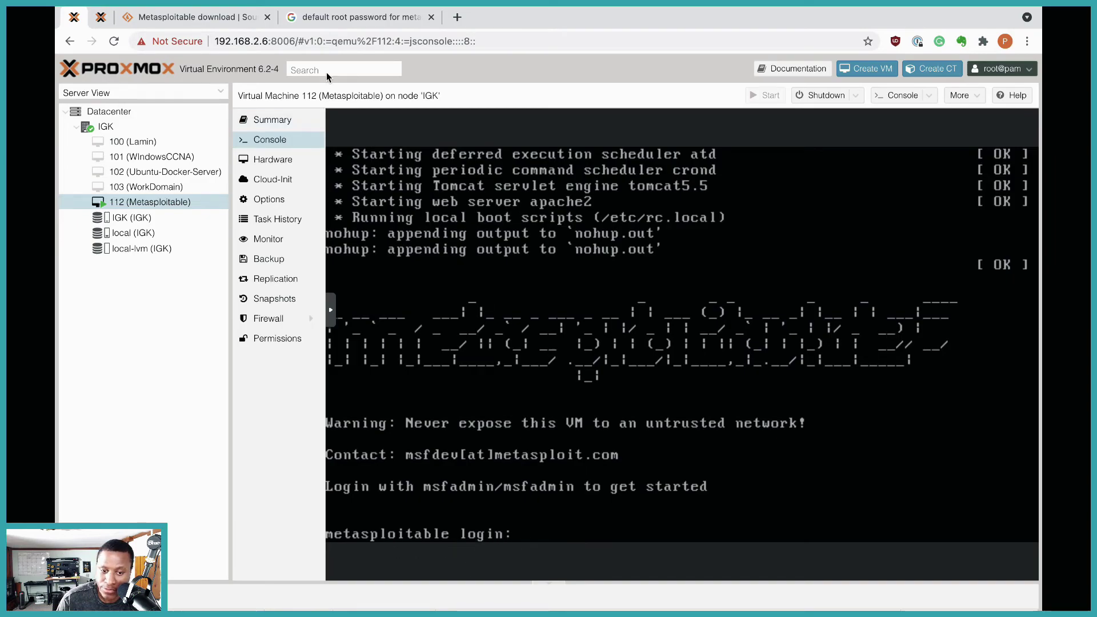
# Look up Metasploitable's default login and password in the Google results and on its SourceForge project page.
pyautogui.click(351, 17)
pyautogui.scroll(2, 353, 189)
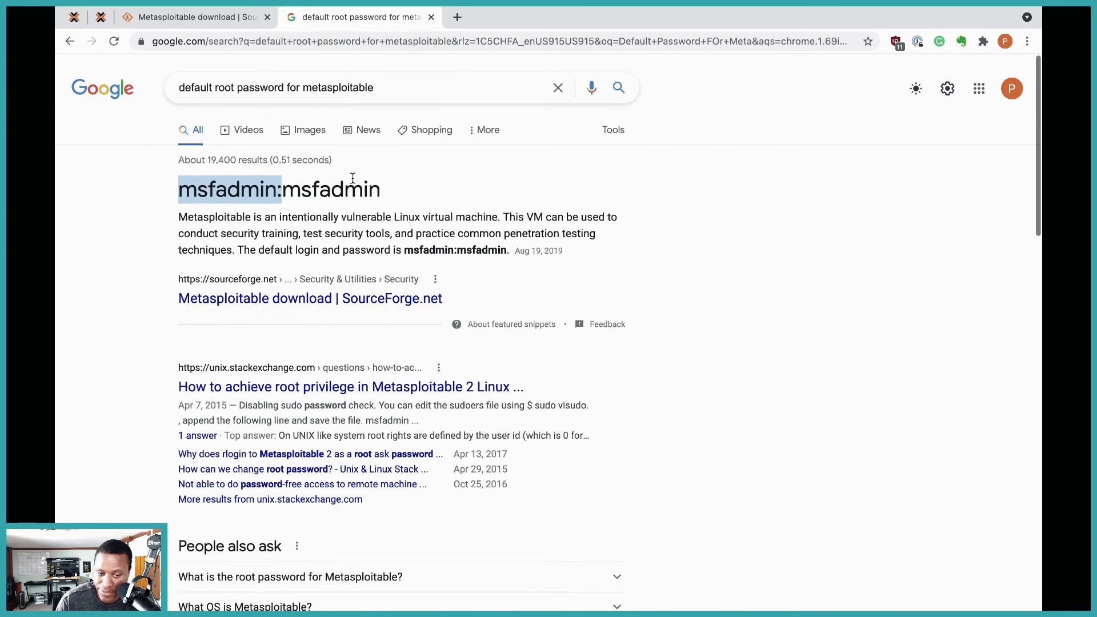
pyautogui.click(265, 80)
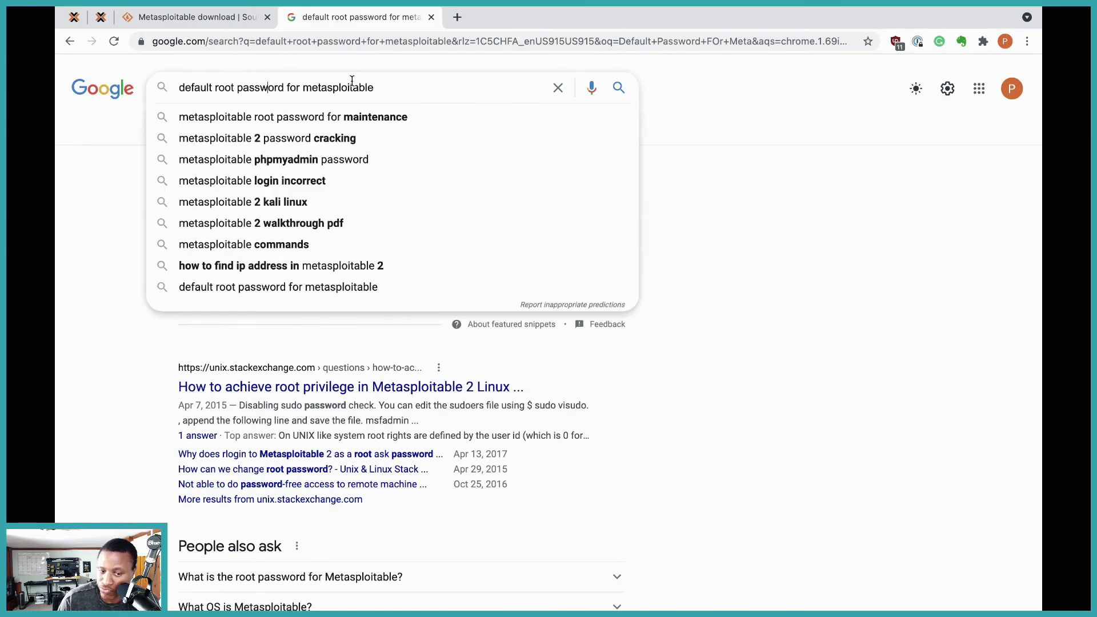
pyautogui.click(835, 179)
pyautogui.moveTo(378, 189); pyautogui.dragTo(282, 190)
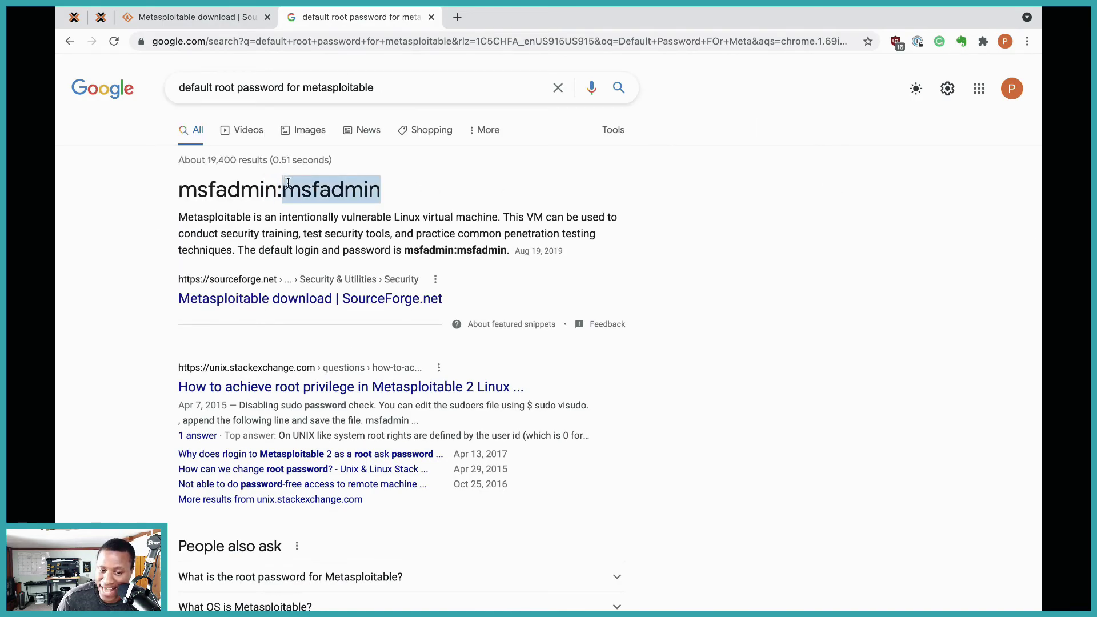
pyautogui.click(174, 18)
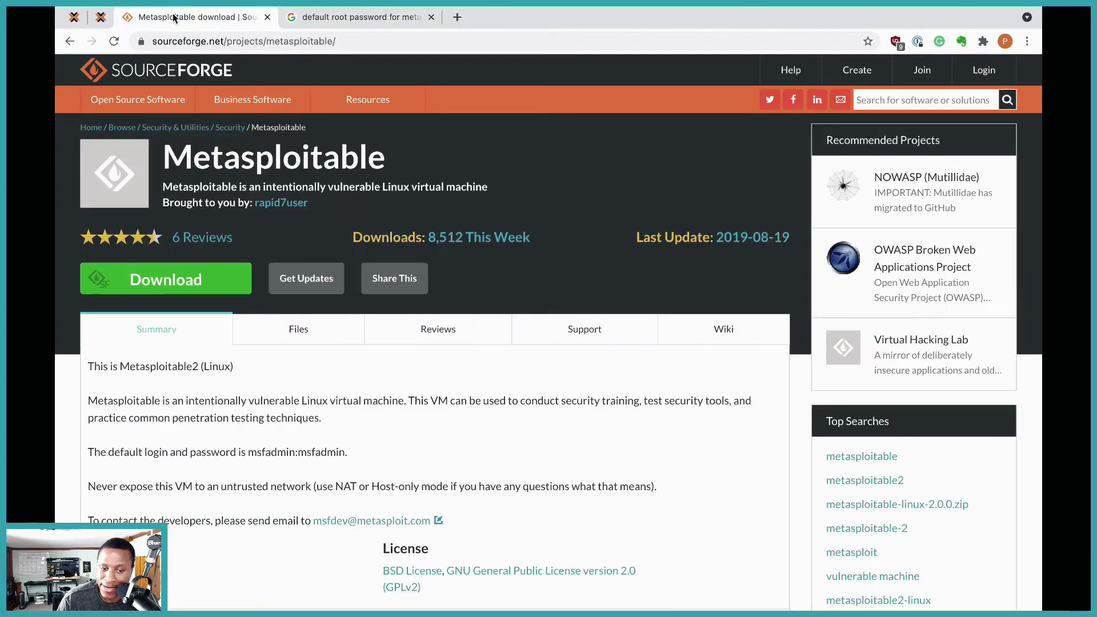
# Return to virtual machine 112's console and log in with the default account name and password.
pyautogui.click(86, 19)
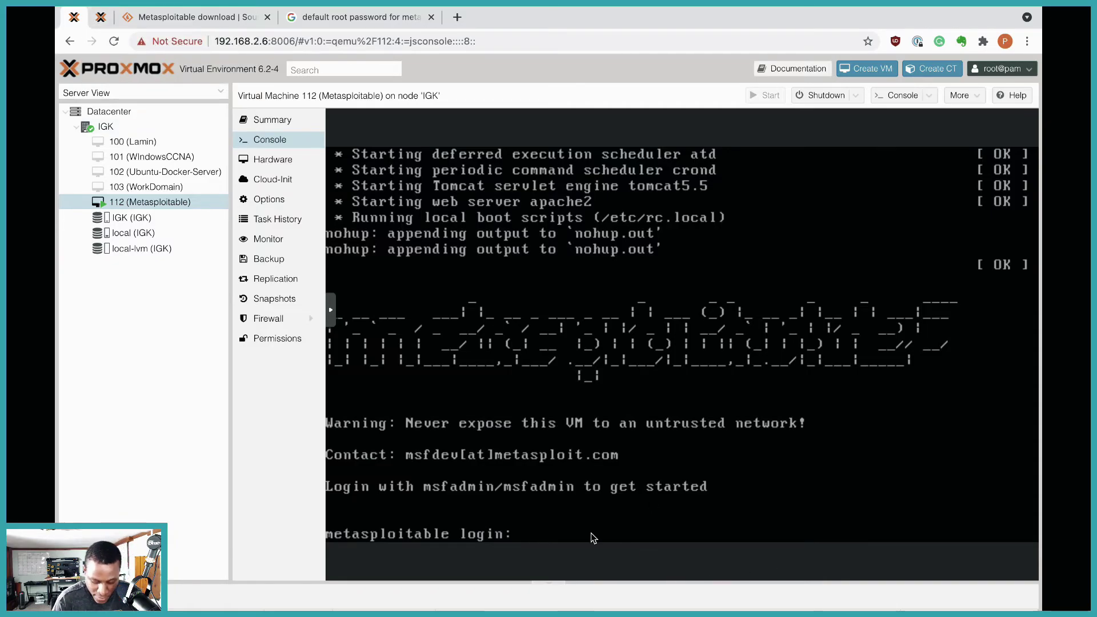
pyautogui.write('msfadm')
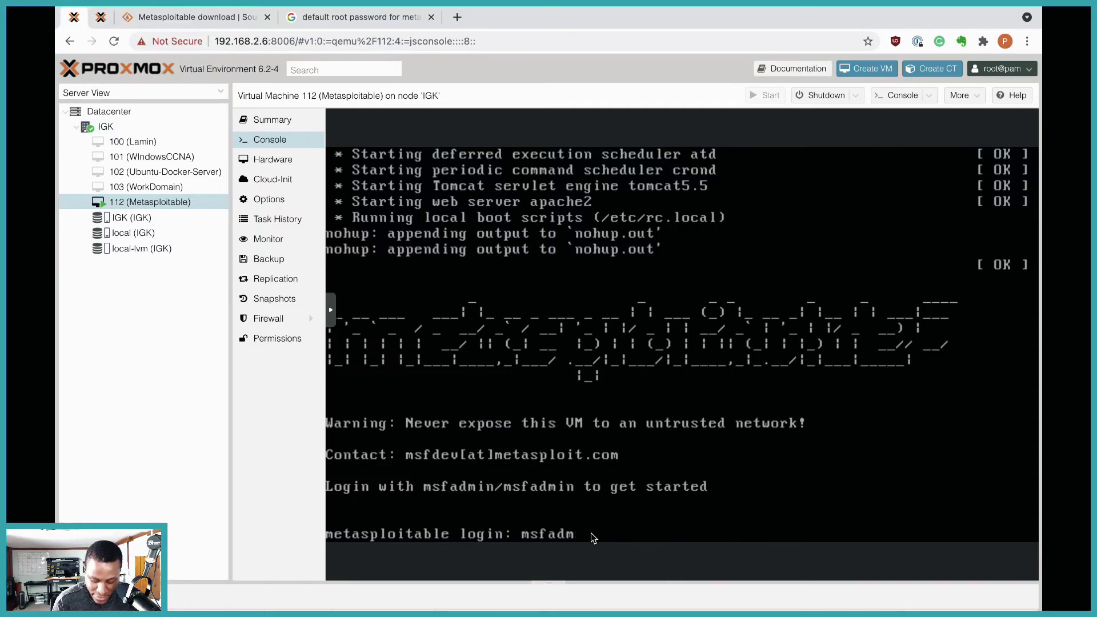
pyautogui.write('in')
pyautogui.press('Return')
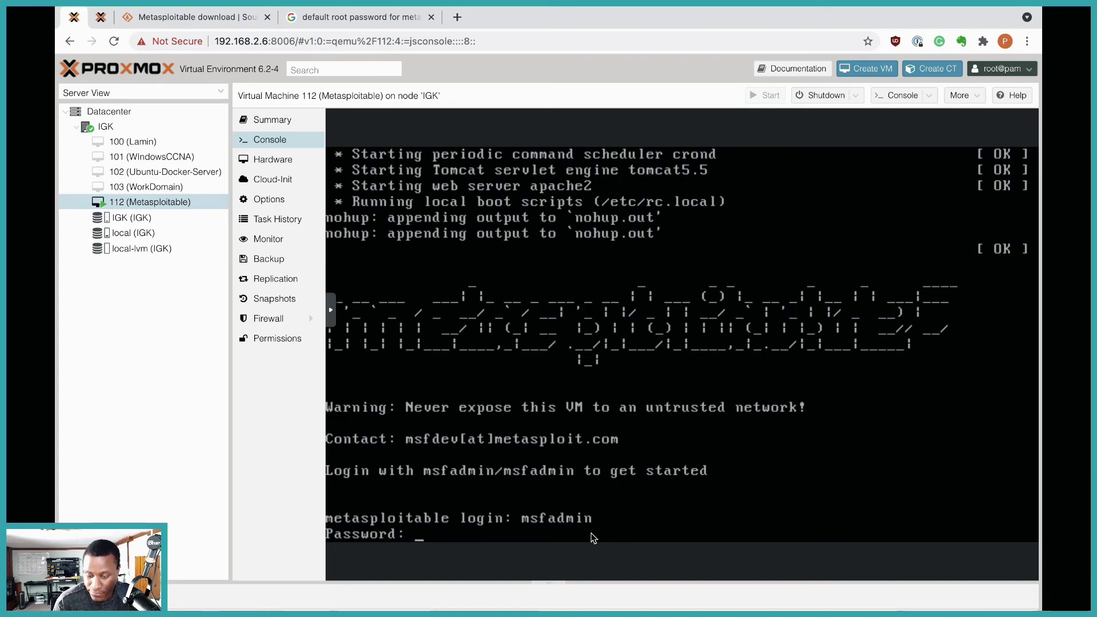
pyautogui.press('Return')
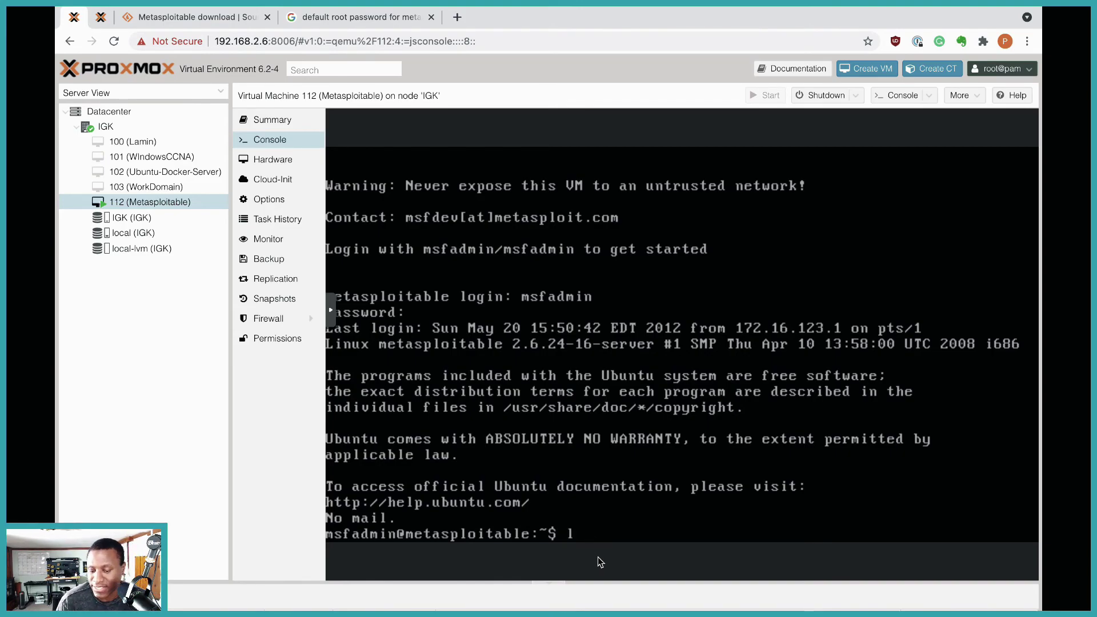
# Clear the Metasploitable console screen with the "clear" command.
pyautogui.write('c')
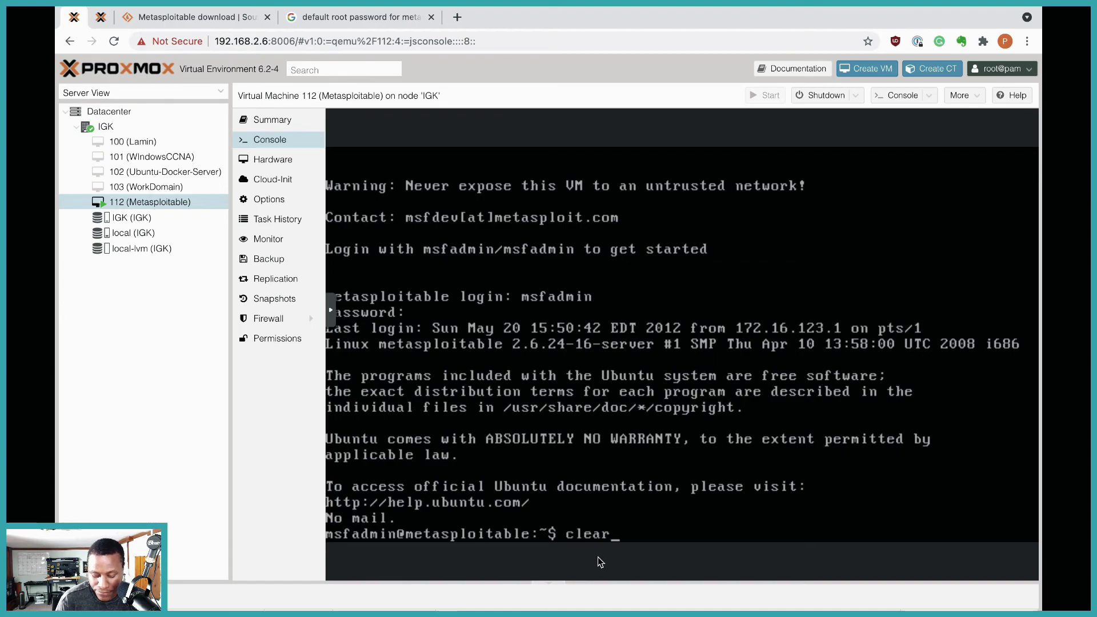
pyautogui.write('lear')
pyautogui.press('Return')
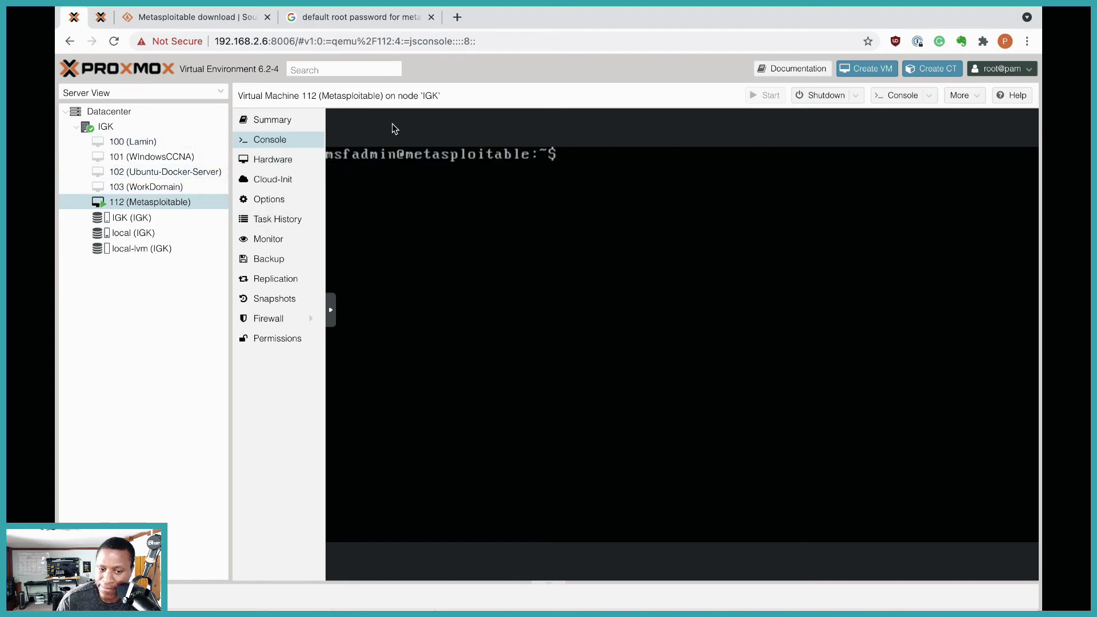
# Review the ide0 path and image name in the open 112.conf, and return to the Metasploitable machine's console.
pyautogui.click(103, 17)
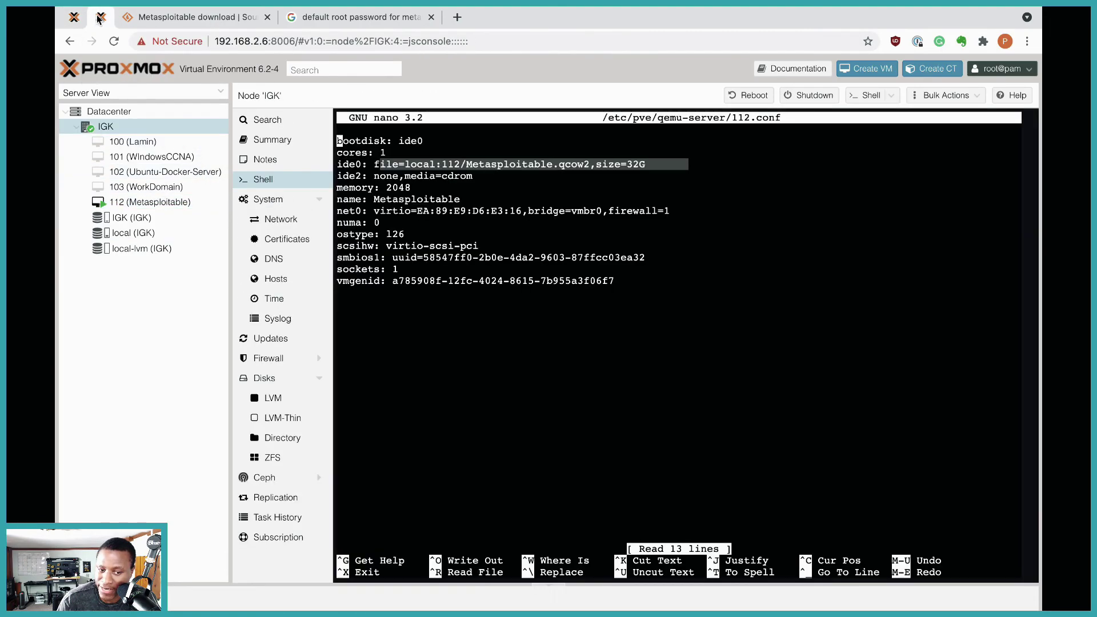
pyautogui.click(748, 232)
pyautogui.moveTo(663, 164); pyautogui.dragTo(375, 164)
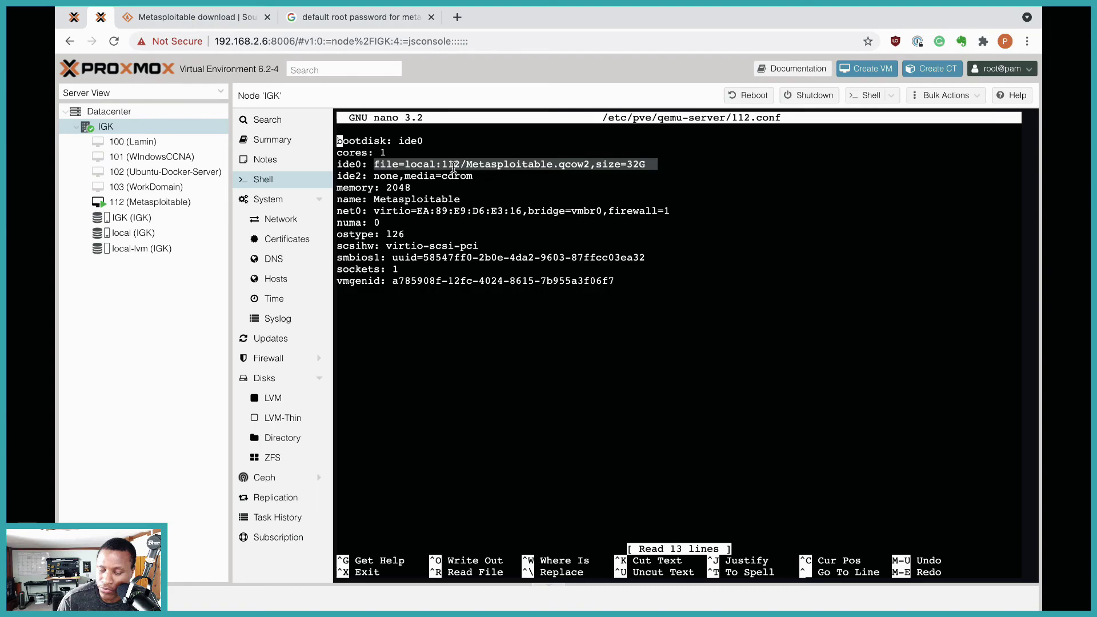
pyautogui.moveTo(467, 165); pyautogui.dragTo(566, 165)
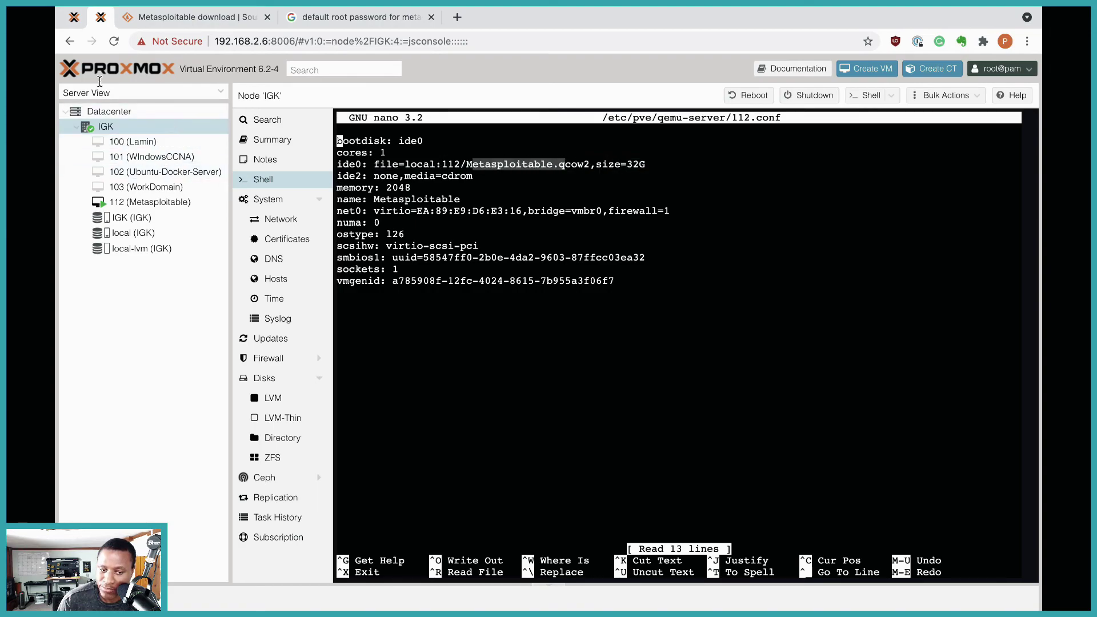
pyautogui.click(150, 201)
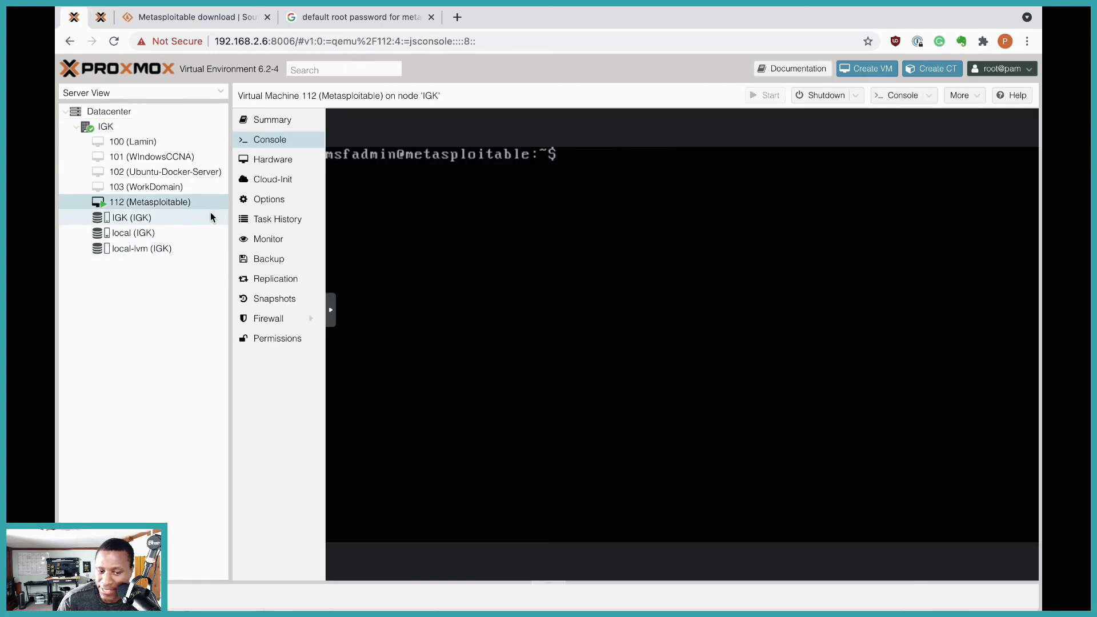